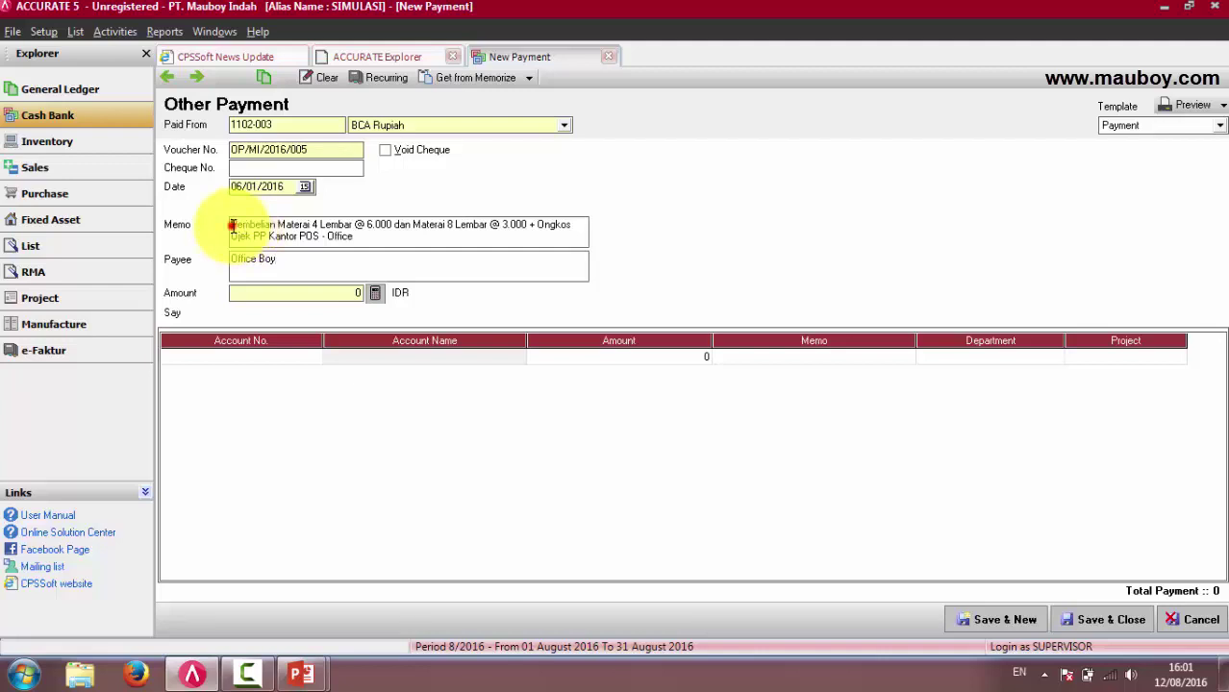
Step: Look through the GL account list for the first payment line and start creating a new account from it
drag(231, 225, 365, 238)
drag(289, 265, 202, 266)
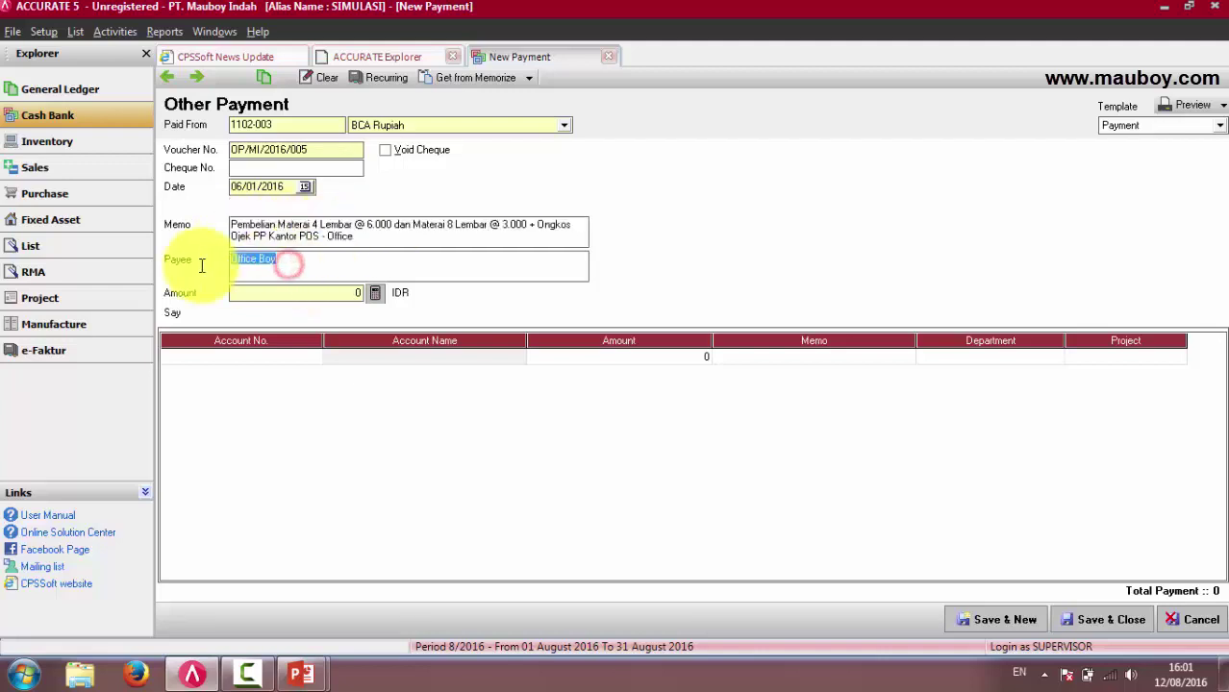
click(315, 359)
scroll(642, 360, down, 9)
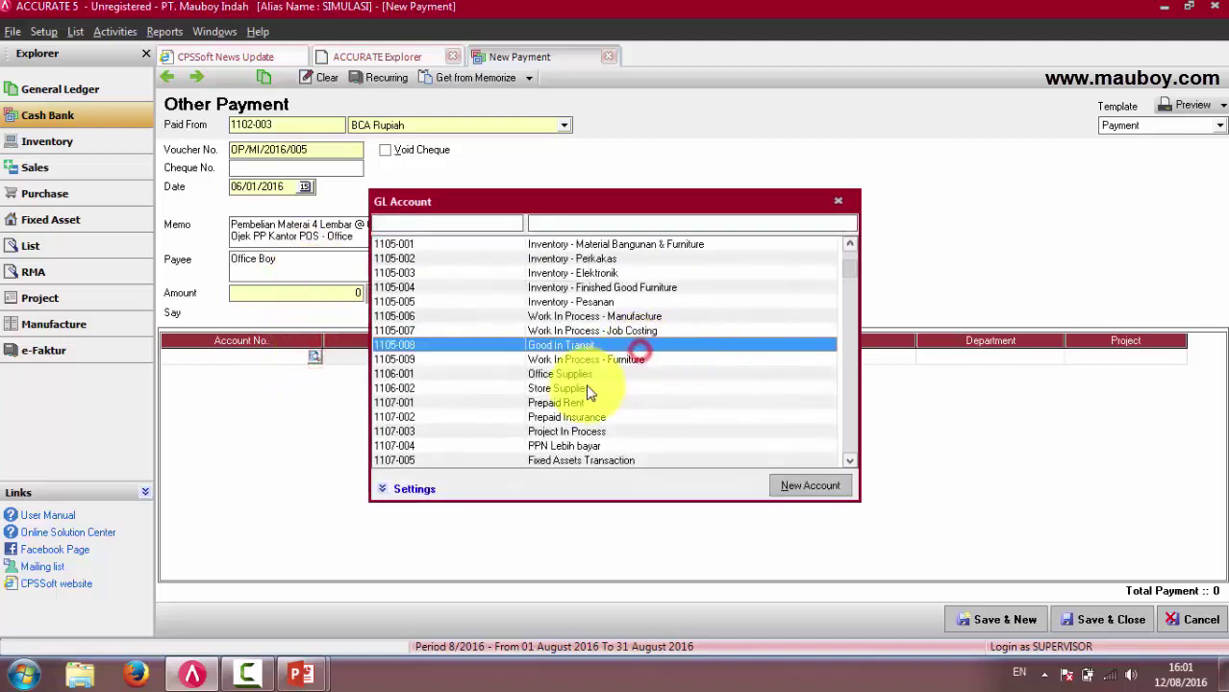
scroll(654, 370, down, 13)
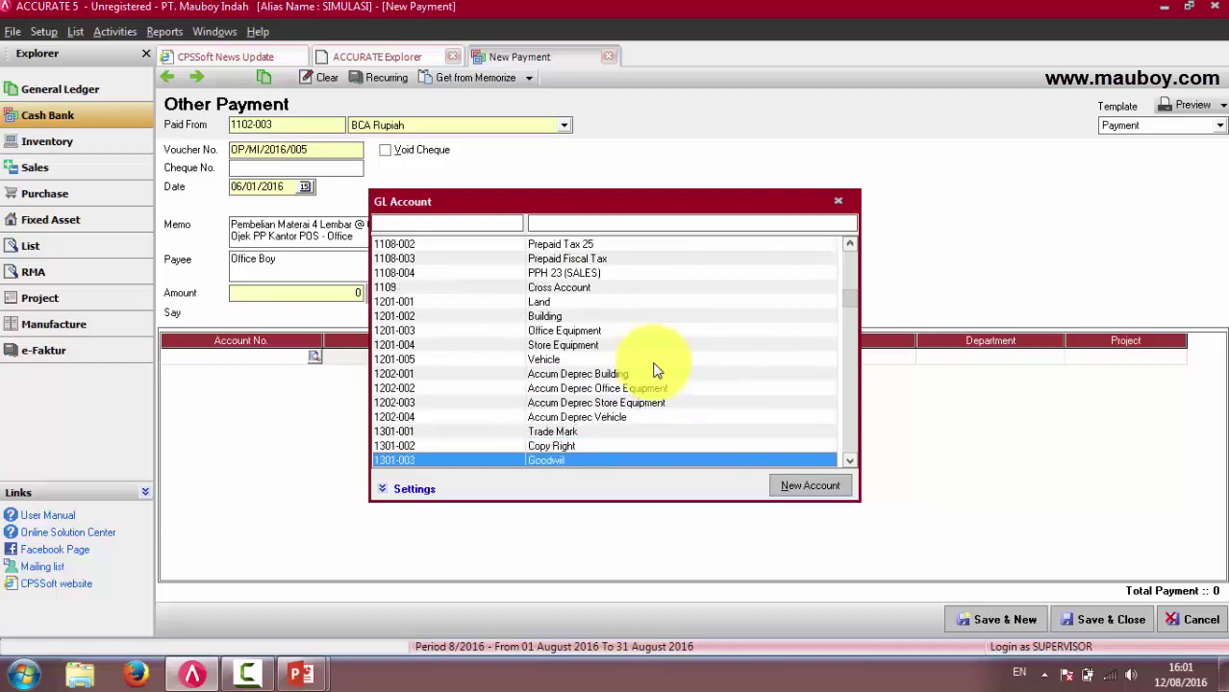
scroll(654, 370, down, 7)
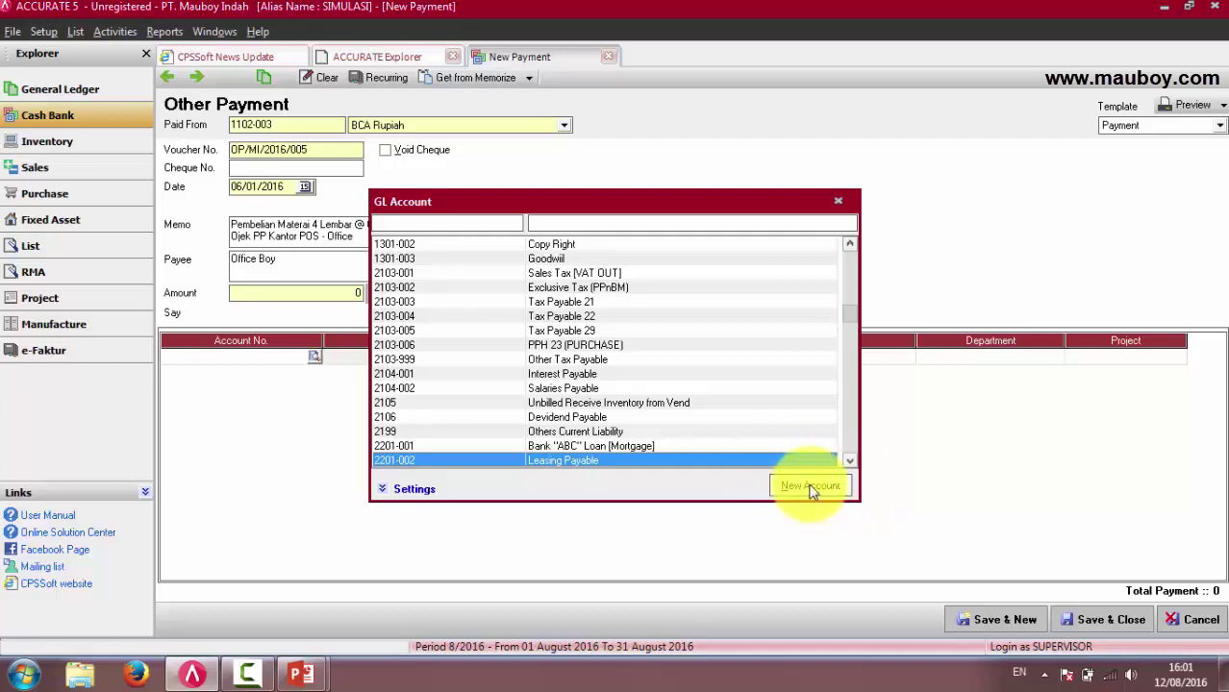
click(810, 486)
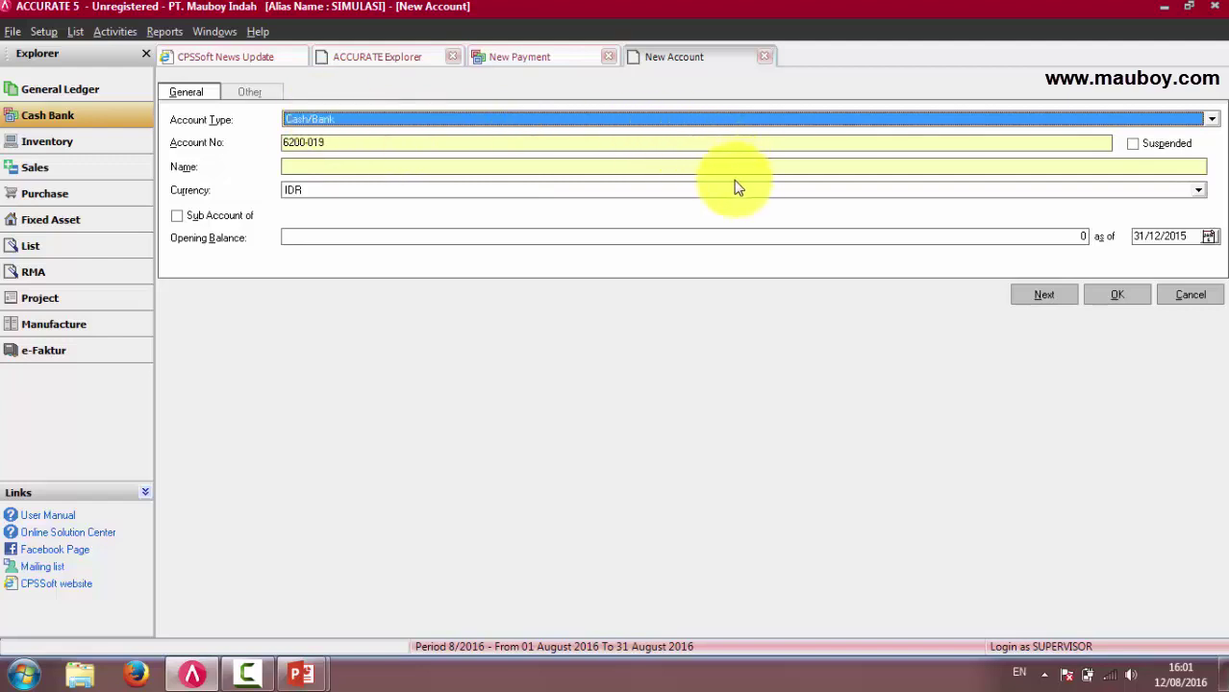
Step: Open the Chart of Accounts and filter it by the Expense type
click(76, 32)
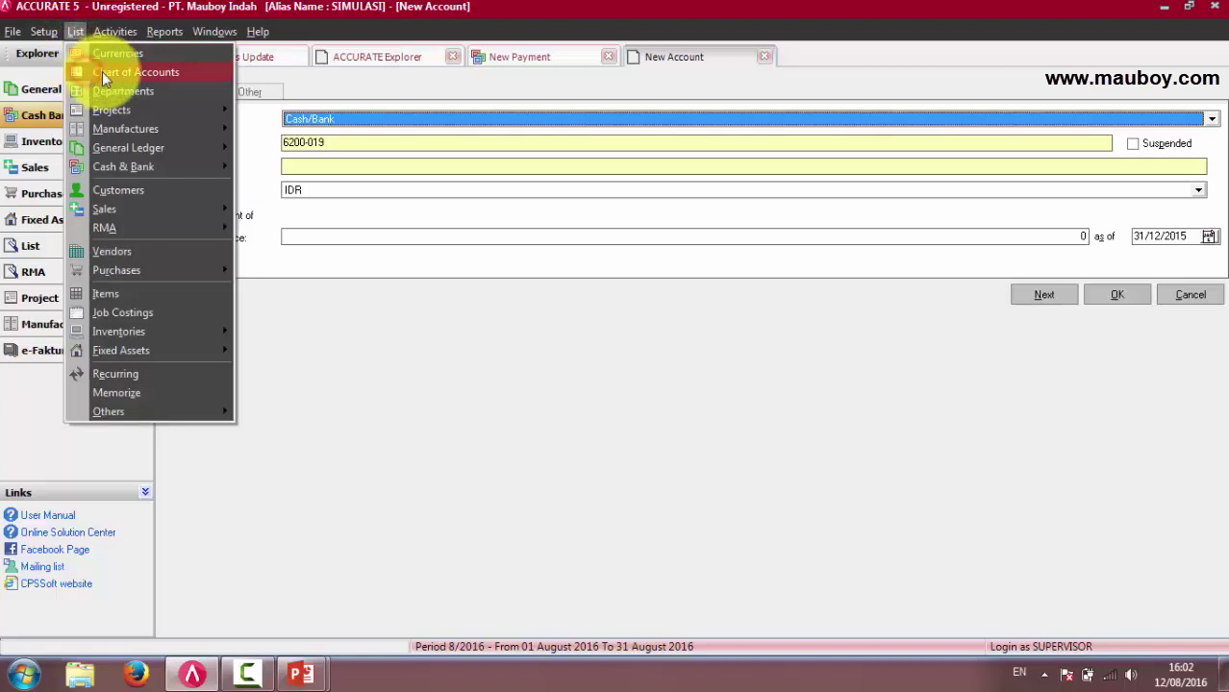
click(100, 71)
click(268, 197)
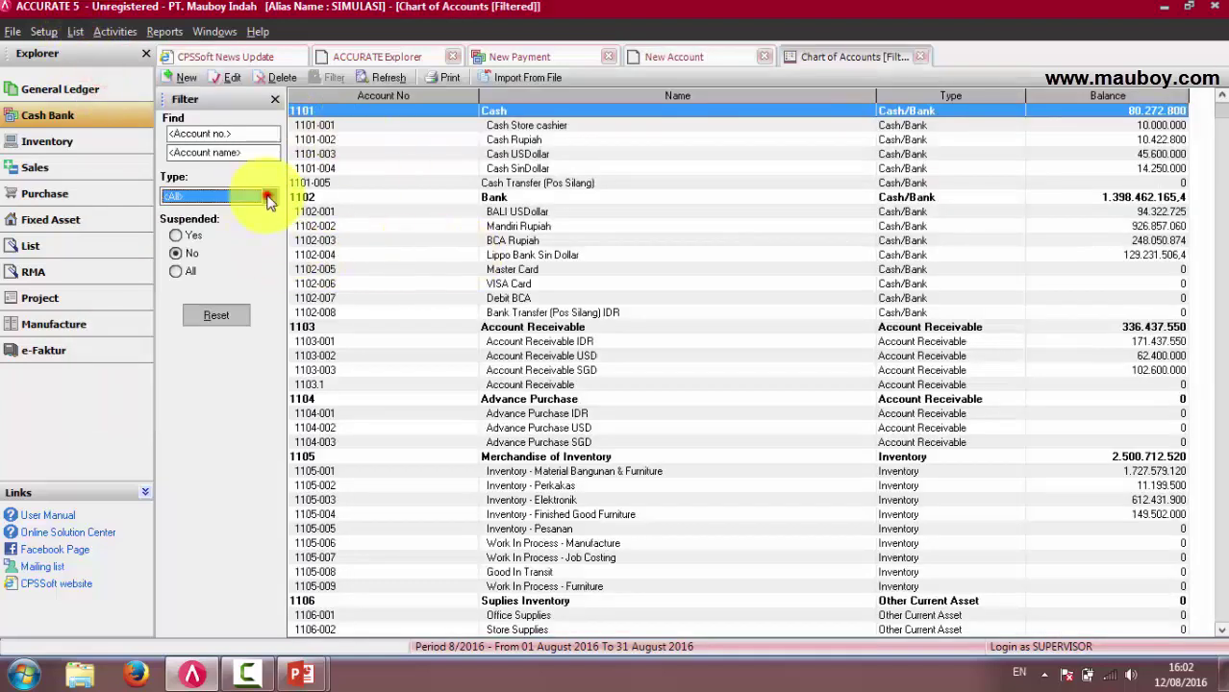
scroll(241, 241, down, 2)
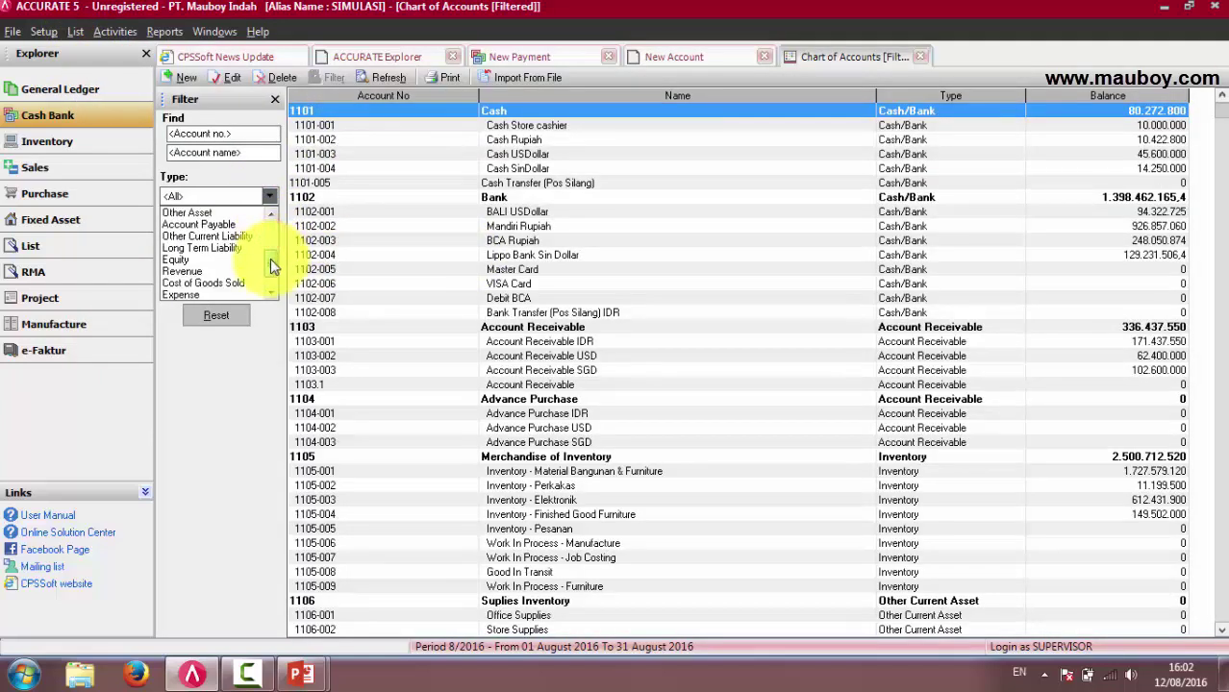
click(197, 292)
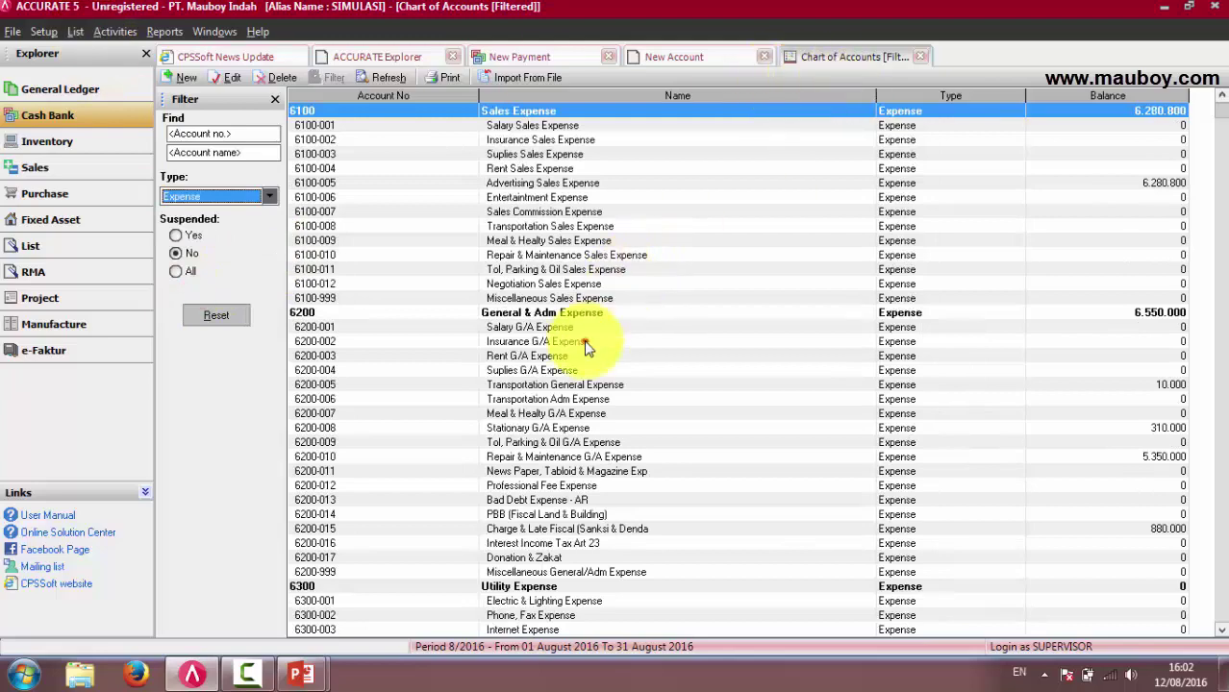
Step: Examine the account numbers under General & Adm Expense to find a free number after Donation & Zakat
scroll(589, 340, down, 20)
scroll(623, 340, down, 17)
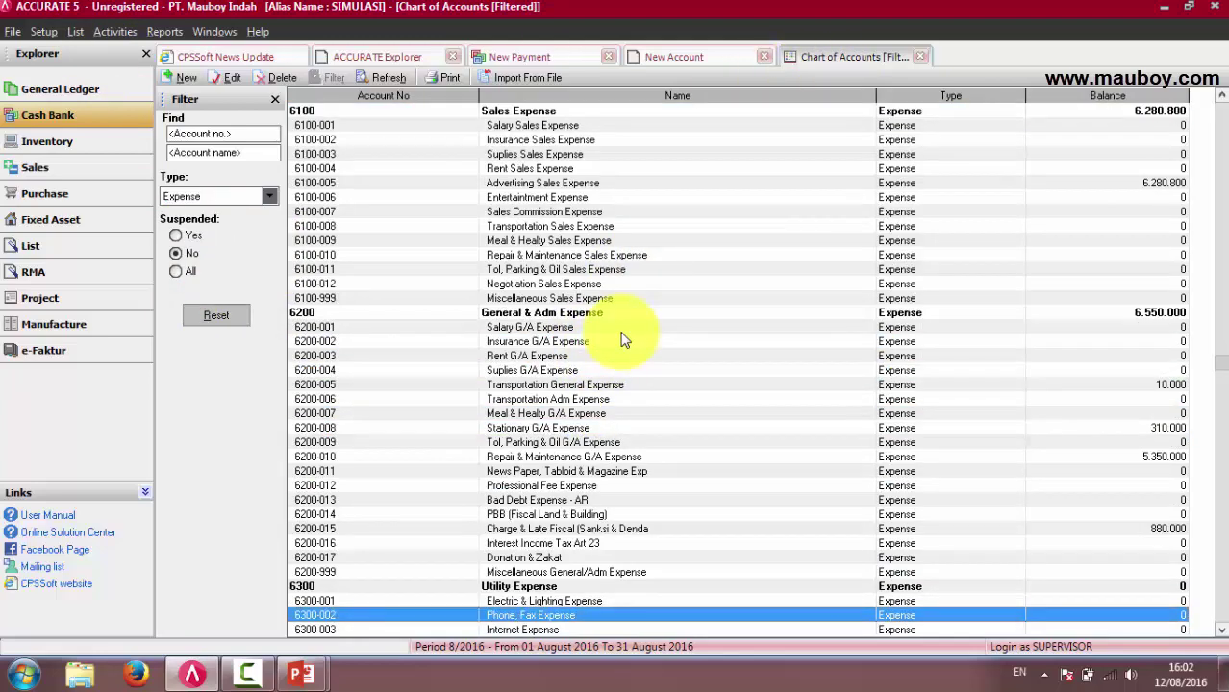
click(342, 428)
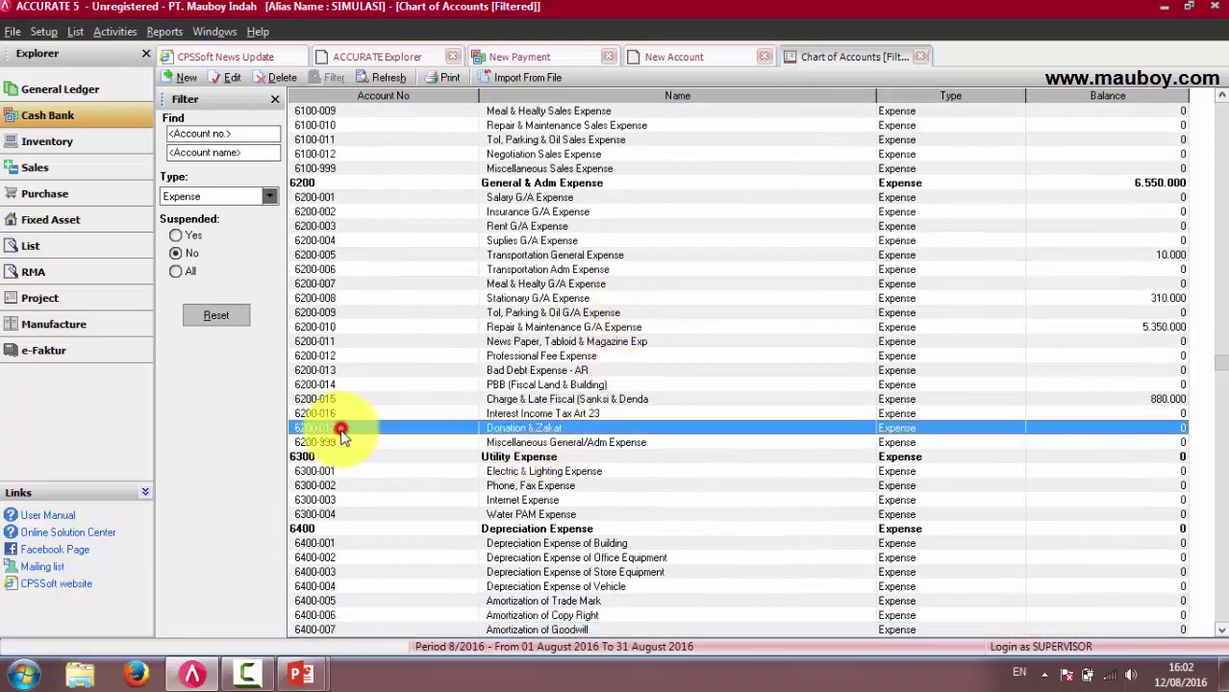
click(337, 441)
click(335, 428)
click(335, 442)
click(333, 429)
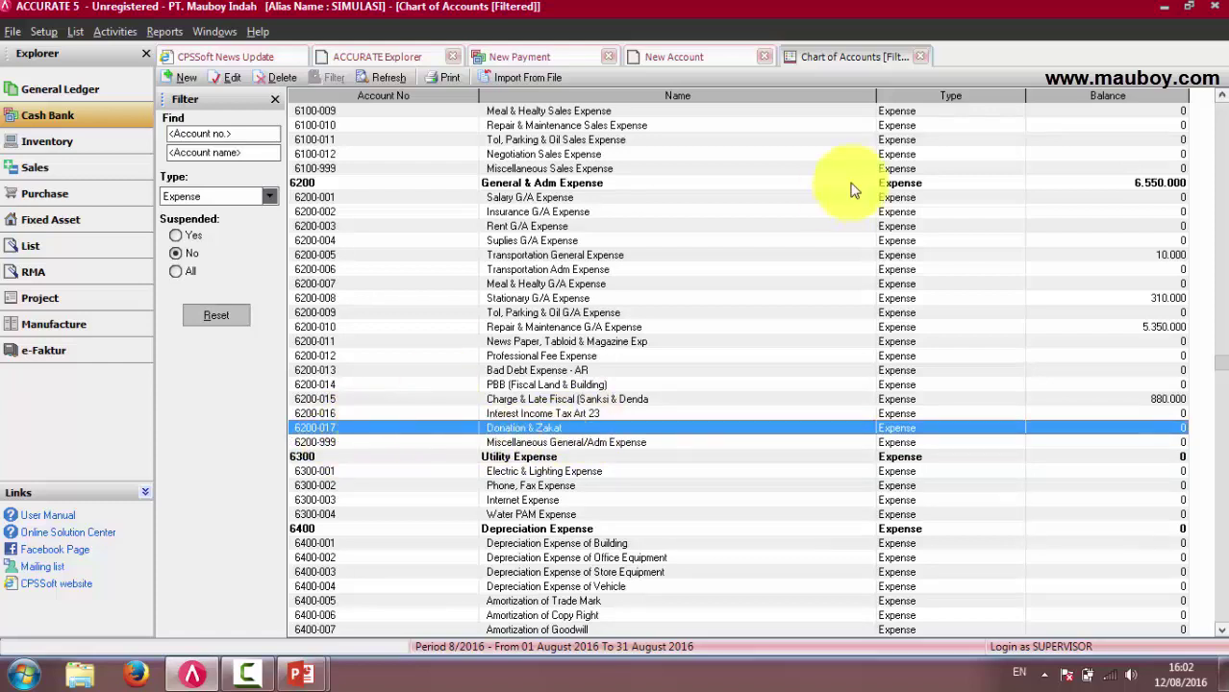
Step: Define the new account as type Expense with number 6200-018 and the name Correspondence Expense
click(711, 56)
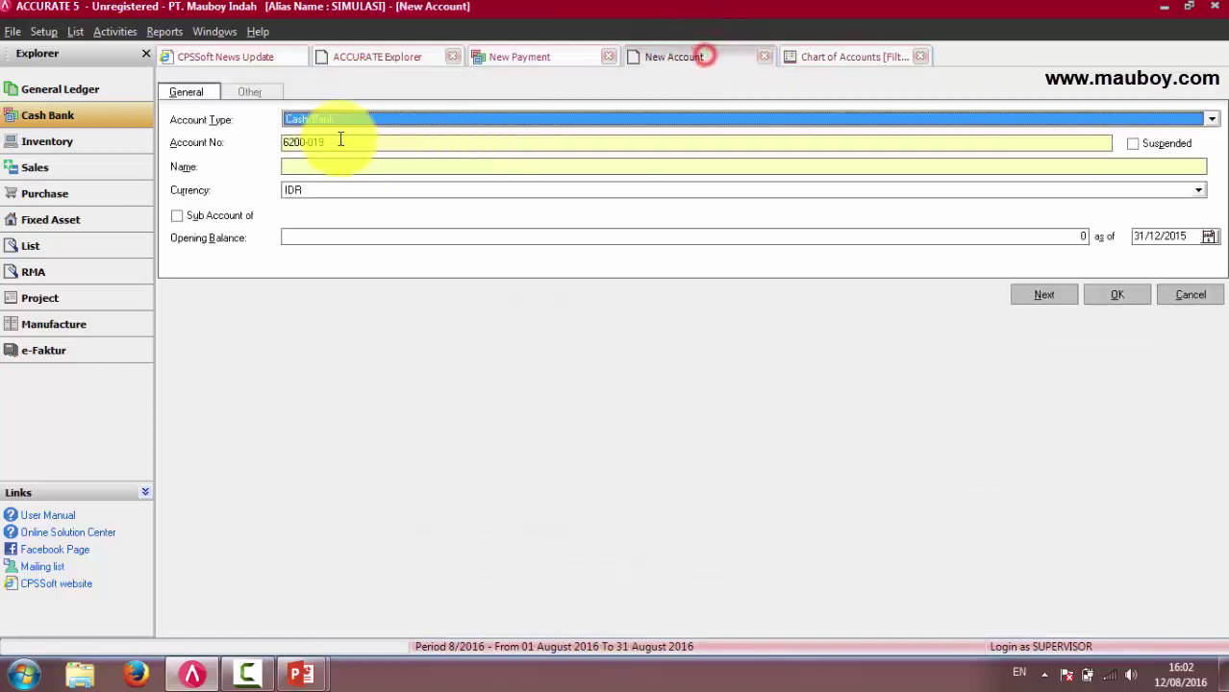
click(342, 120)
scroll(351, 120, down, 2)
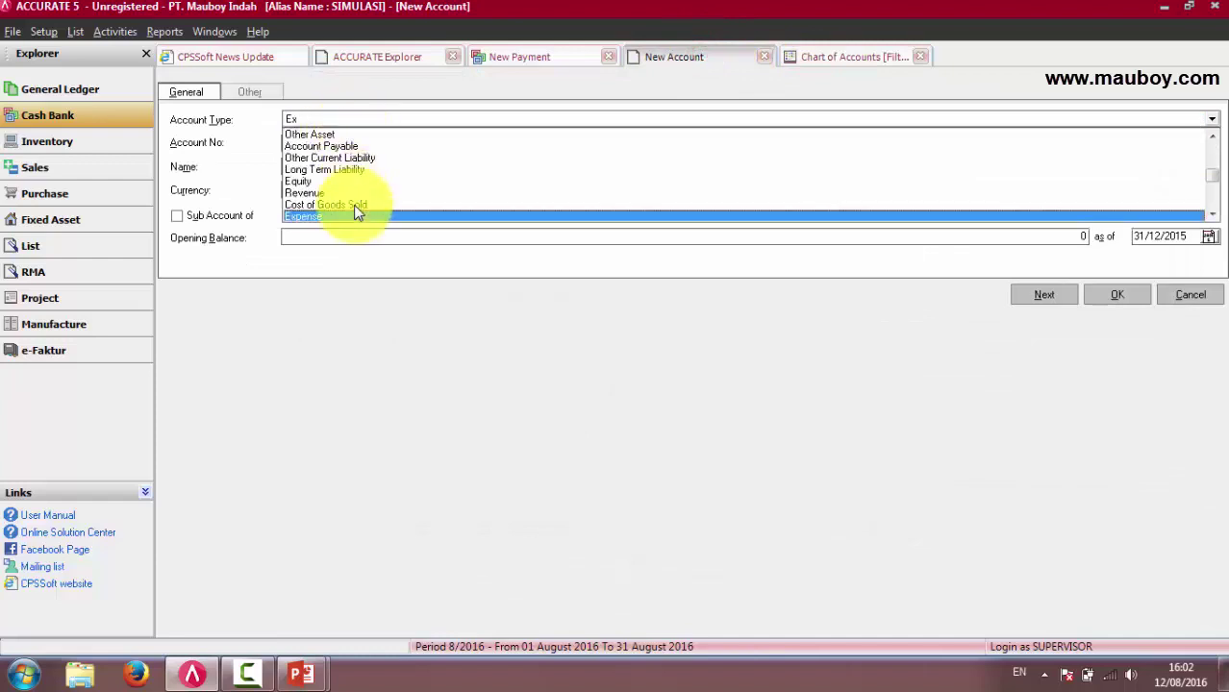
click(353, 211)
click(348, 161)
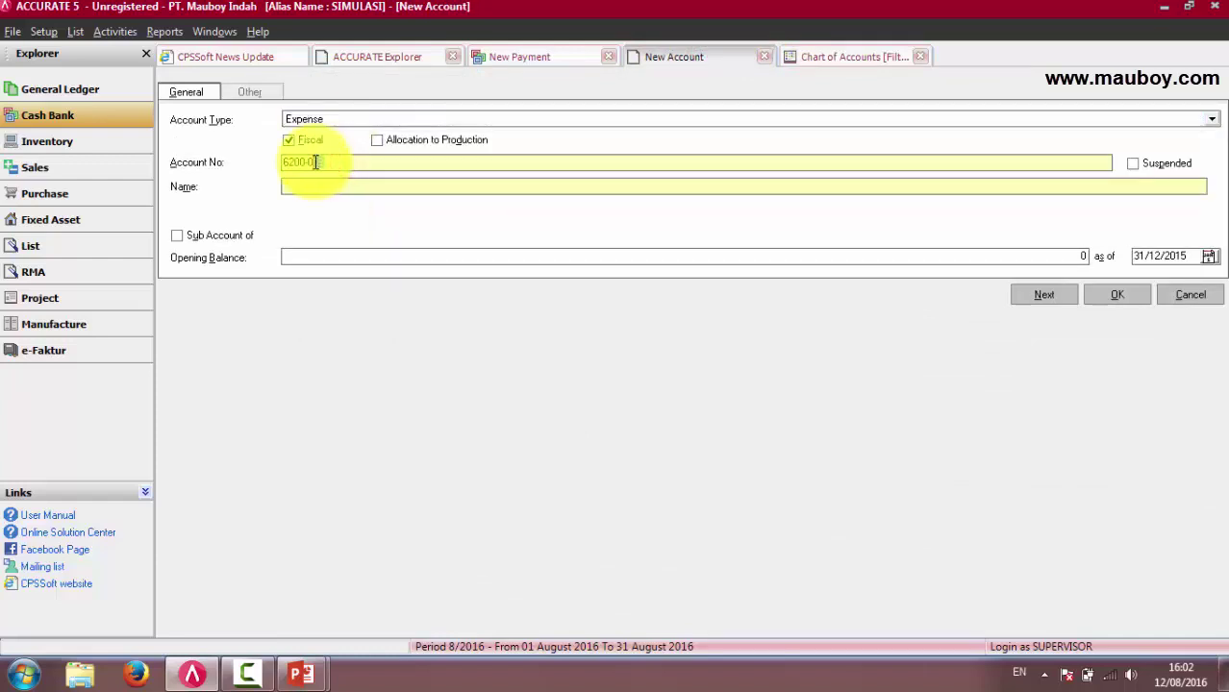
text(8)
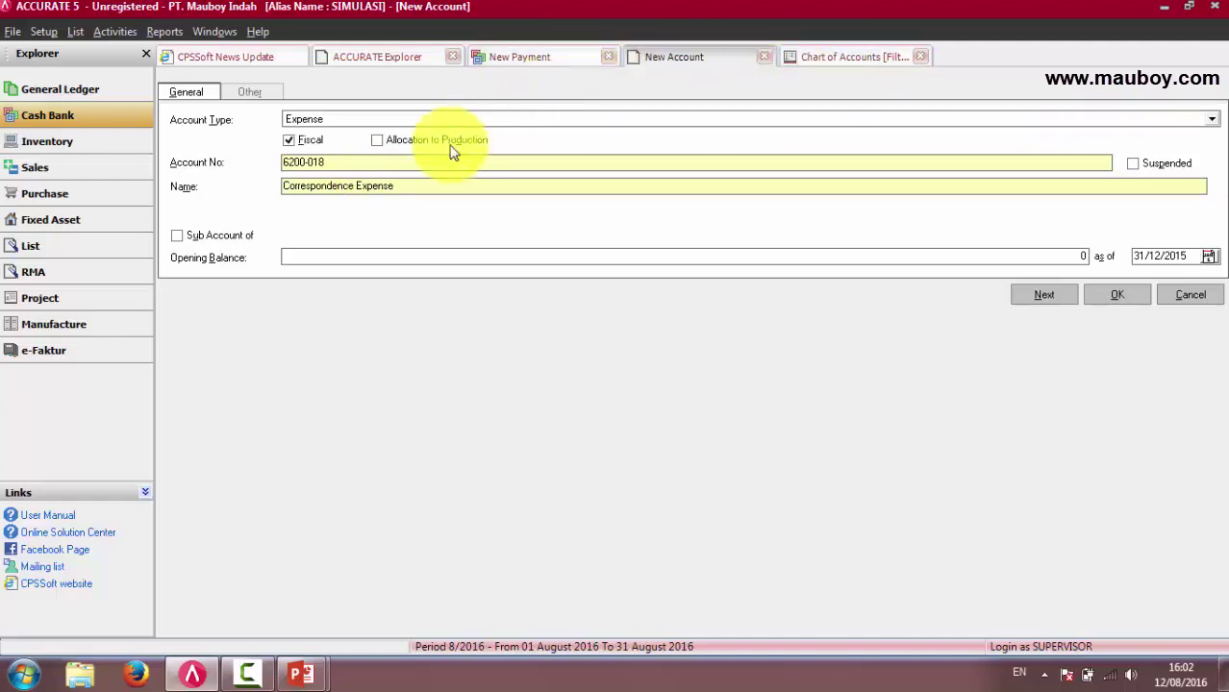
Step: Make the new account a sub account of General & Adm Expense and save it
click(567, 57)
click(697, 56)
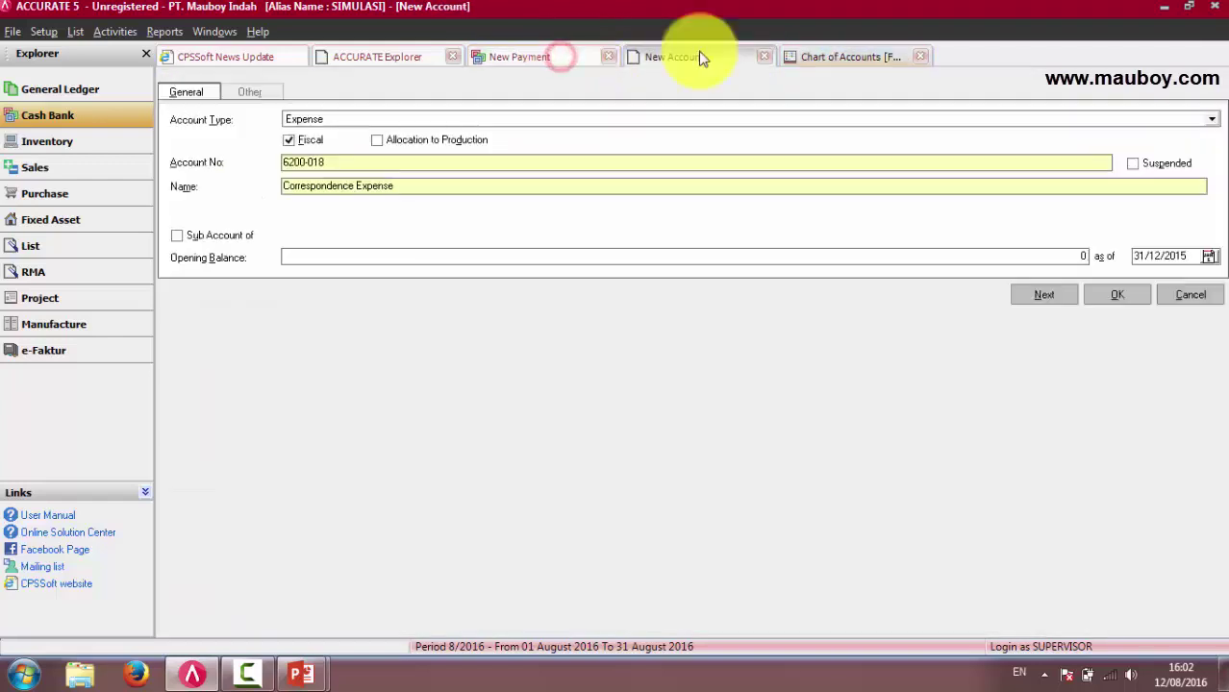
click(871, 58)
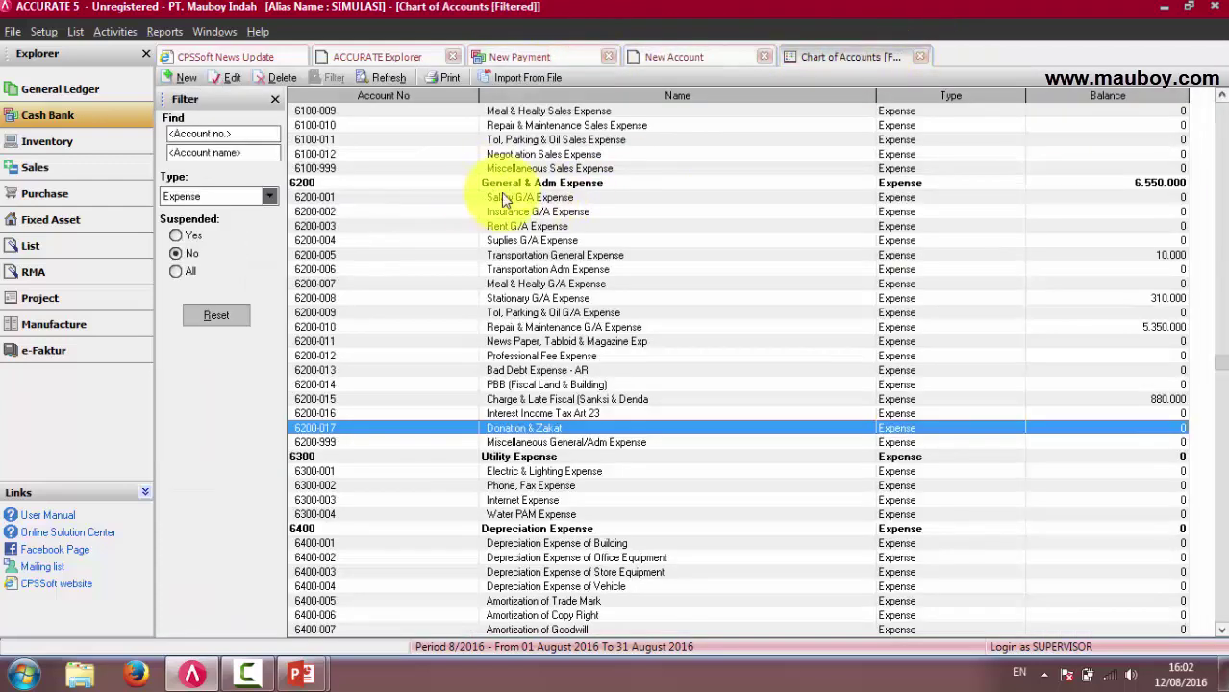
click(671, 56)
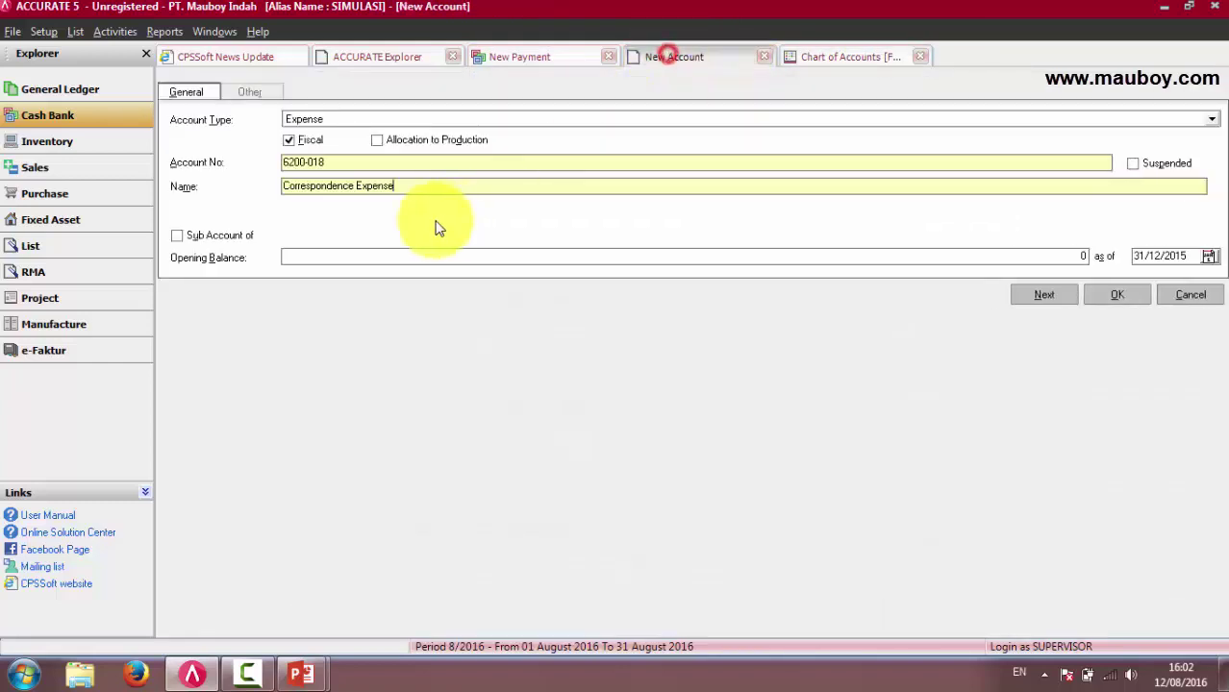
click(198, 237)
click(344, 237)
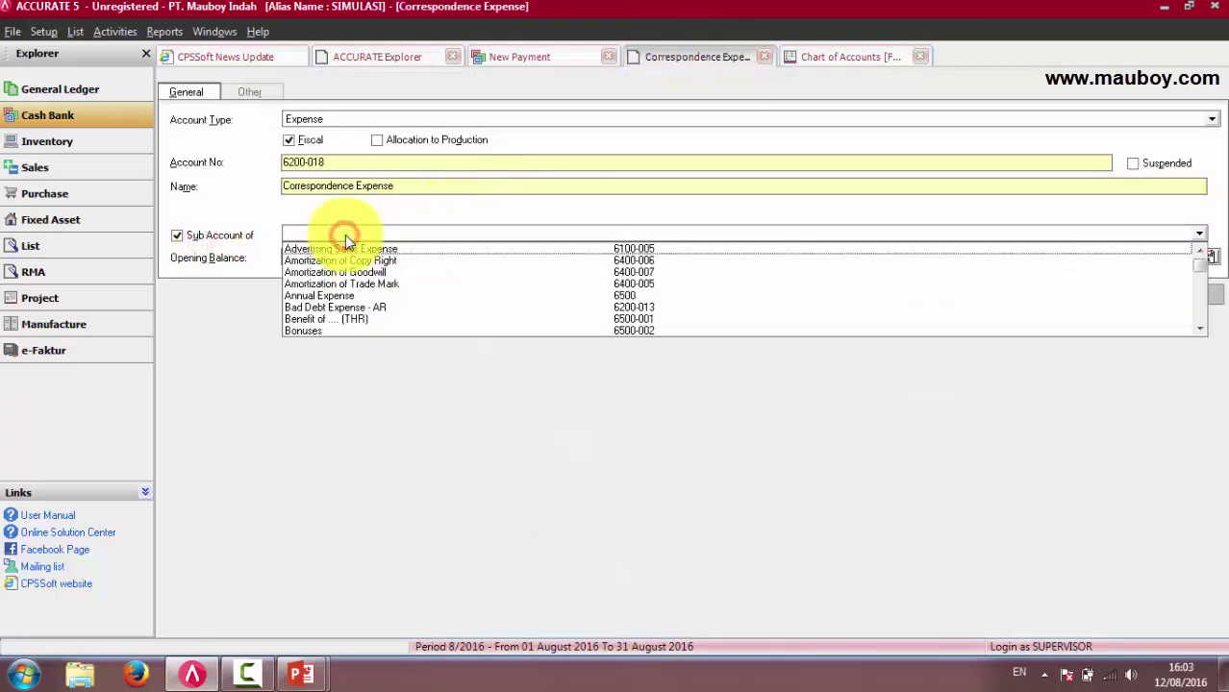
text(Ge)
key(Return)
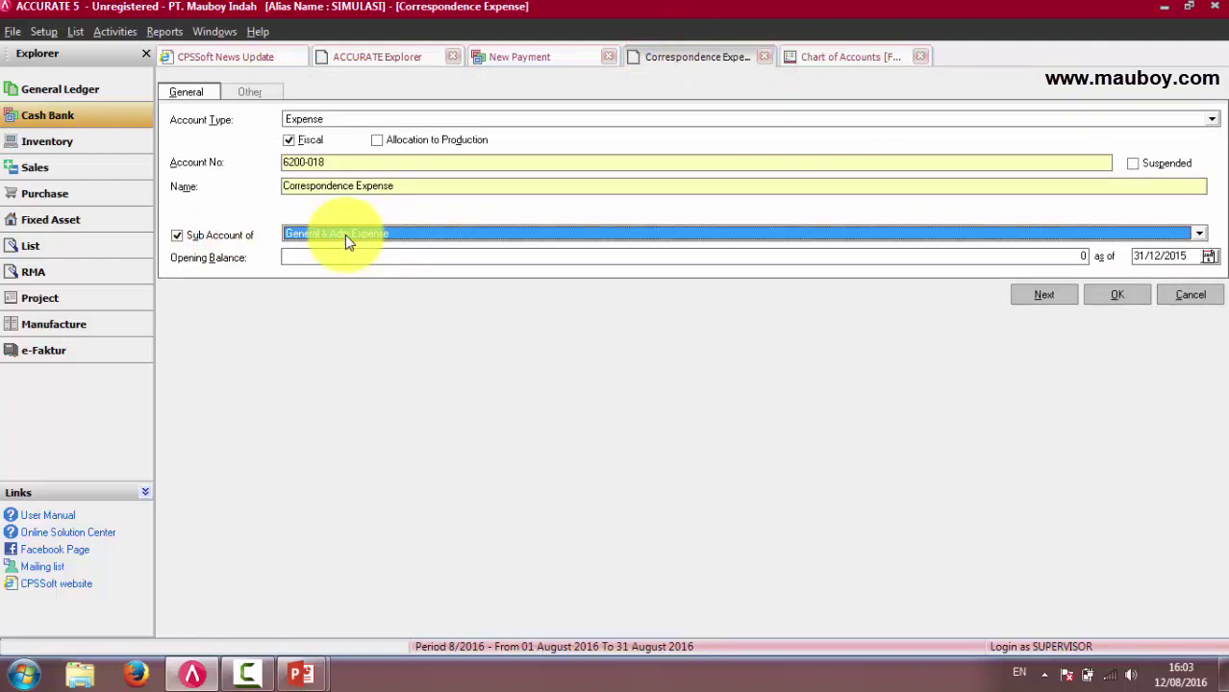
click(1118, 297)
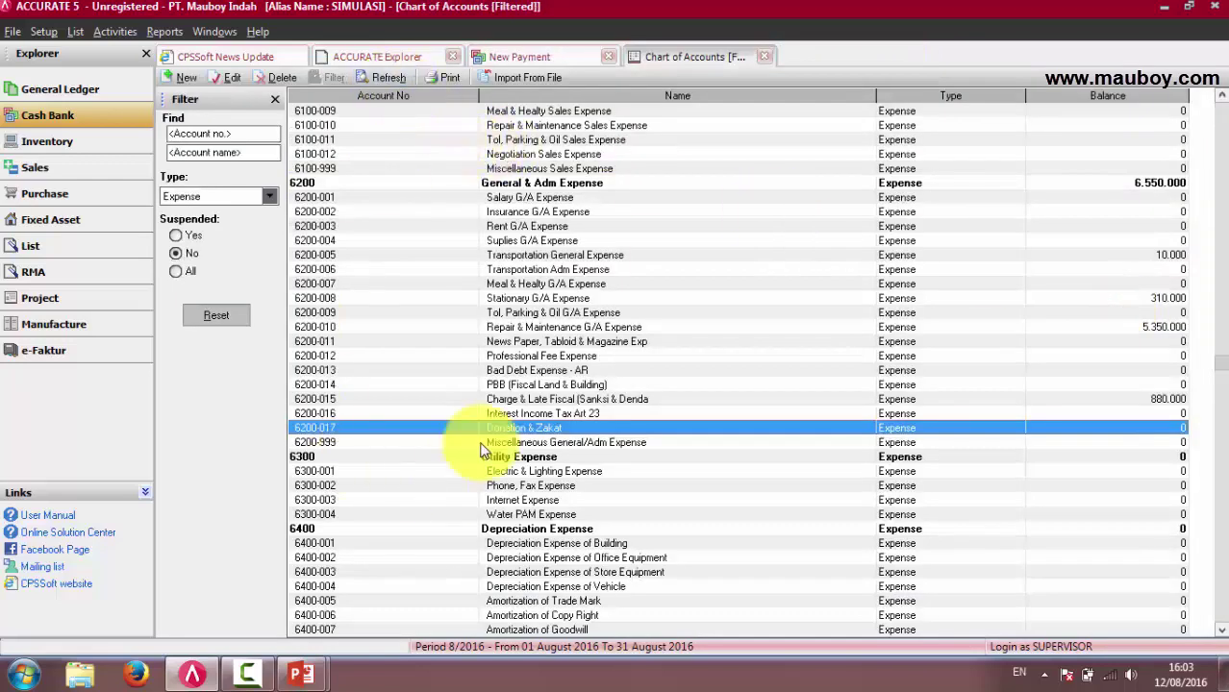
Step: Refresh the Chart of Accounts and check the Correspondence Expense entry under General & Adm Expense
click(377, 78)
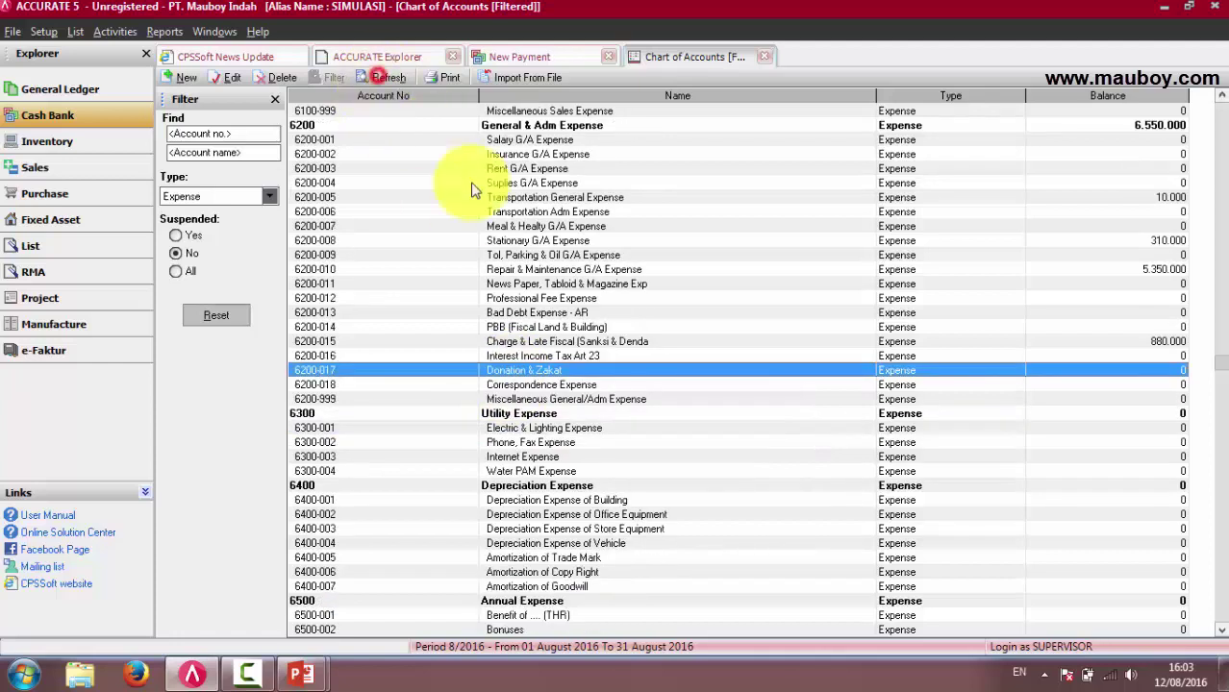
click(520, 386)
click(518, 398)
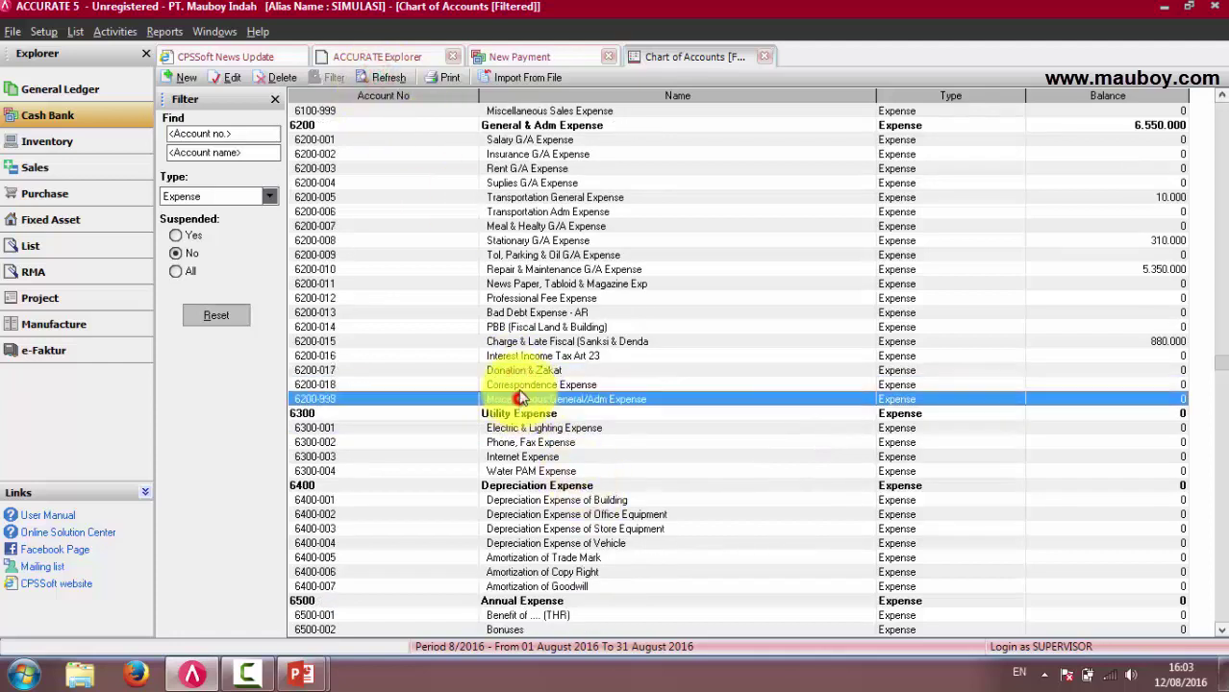
click(520, 386)
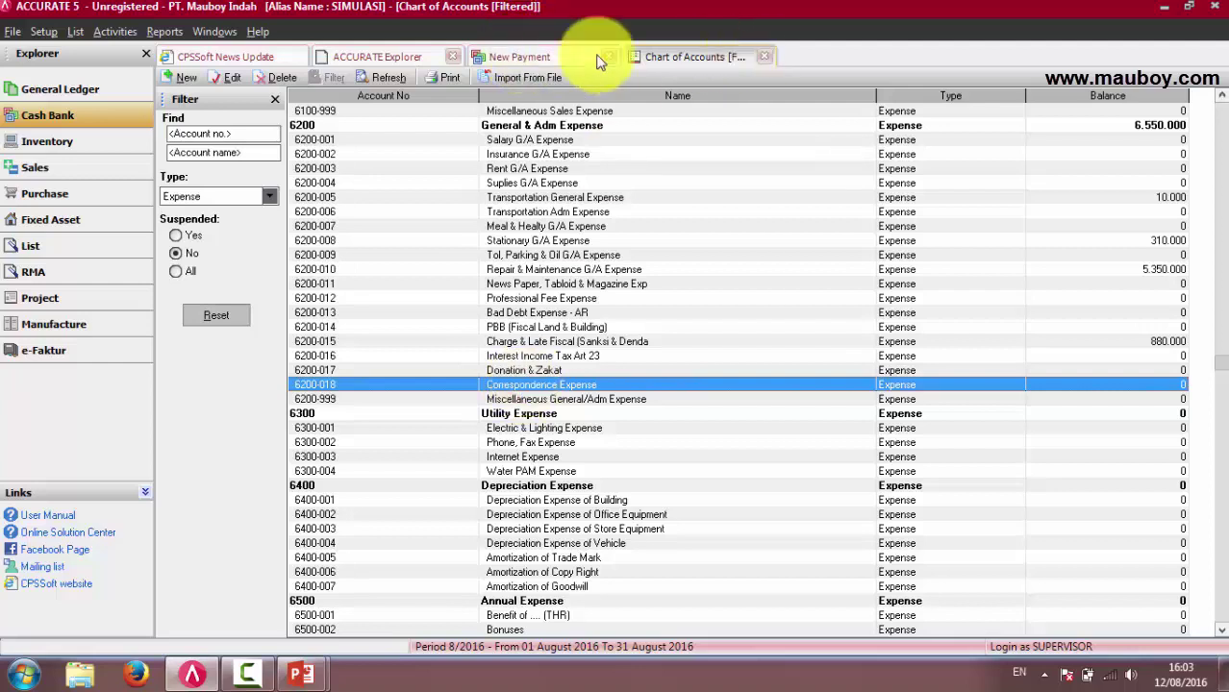
Step: Return to the new payment and set the amount of the Correspondence Expense line to 48.000
click(524, 57)
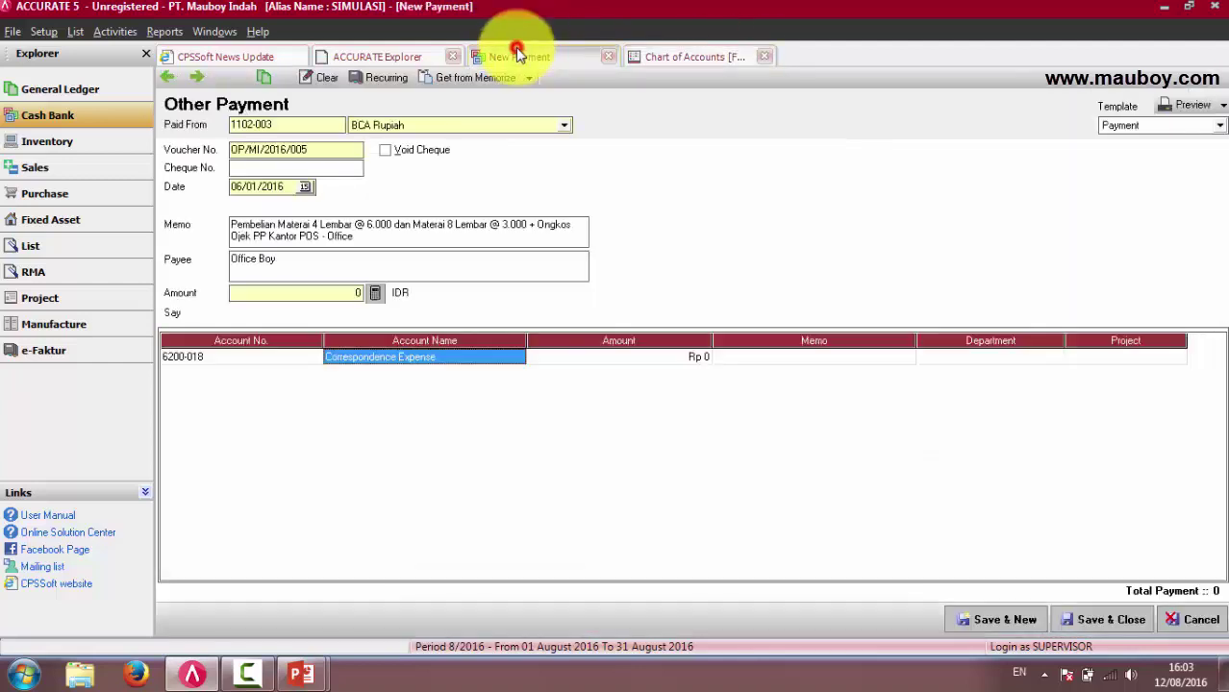
click(289, 364)
click(404, 358)
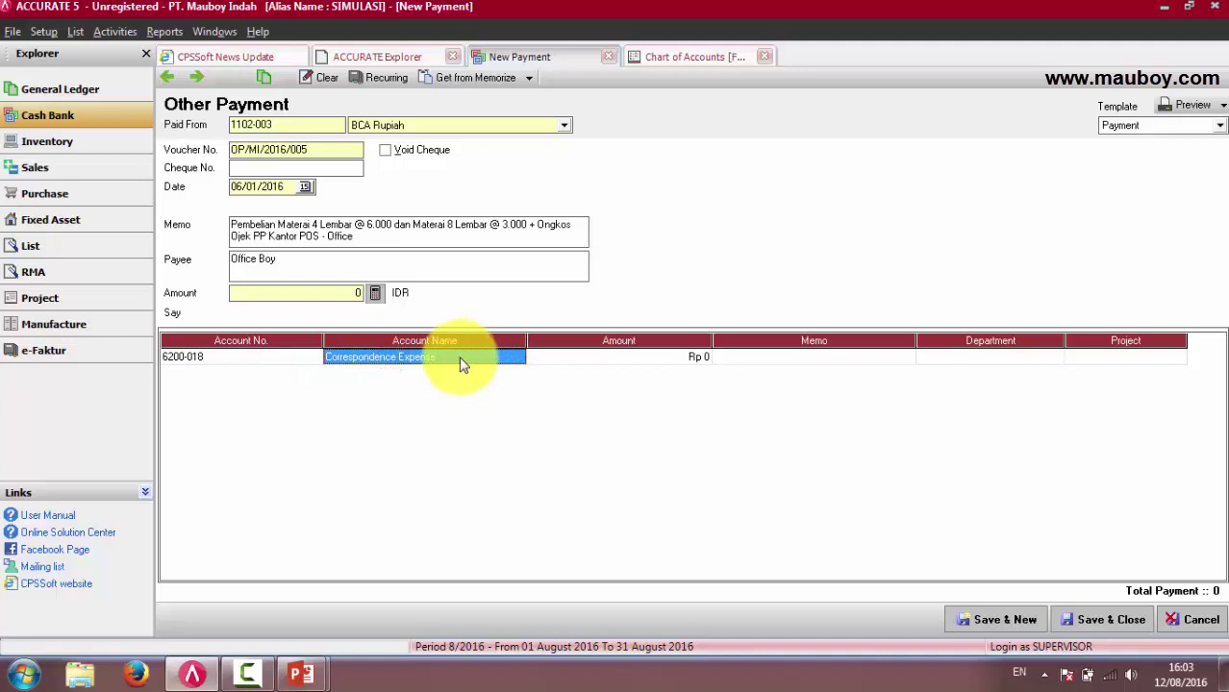
click(630, 361)
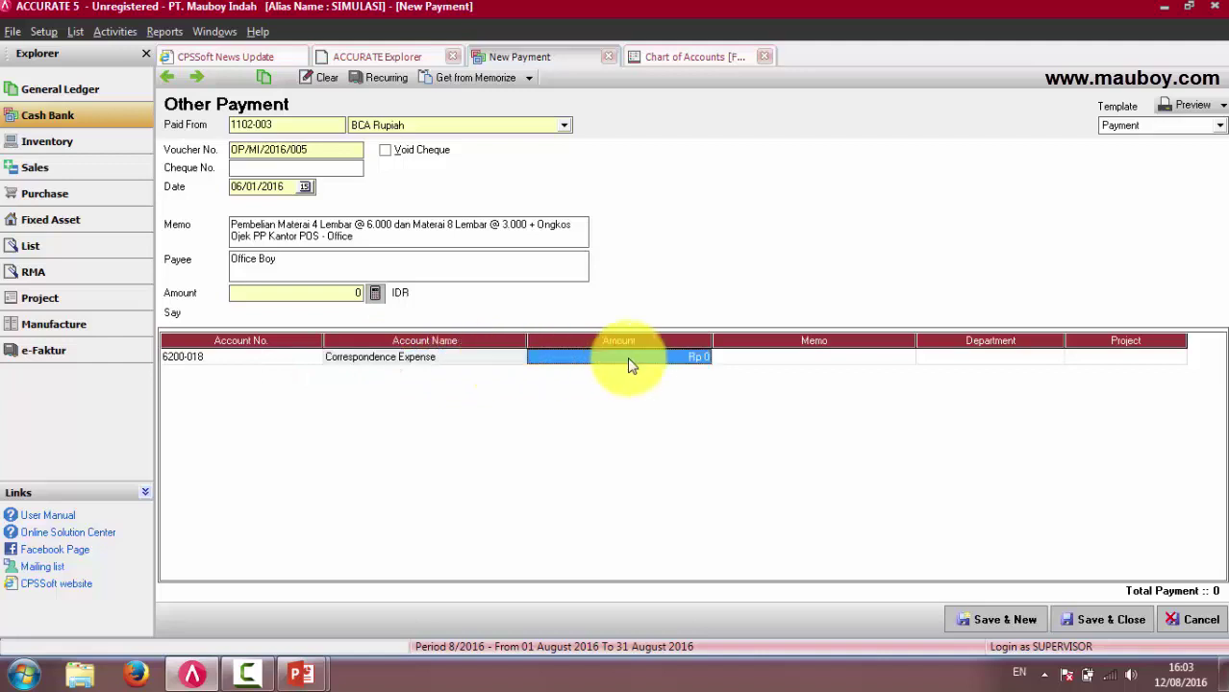
text(4)
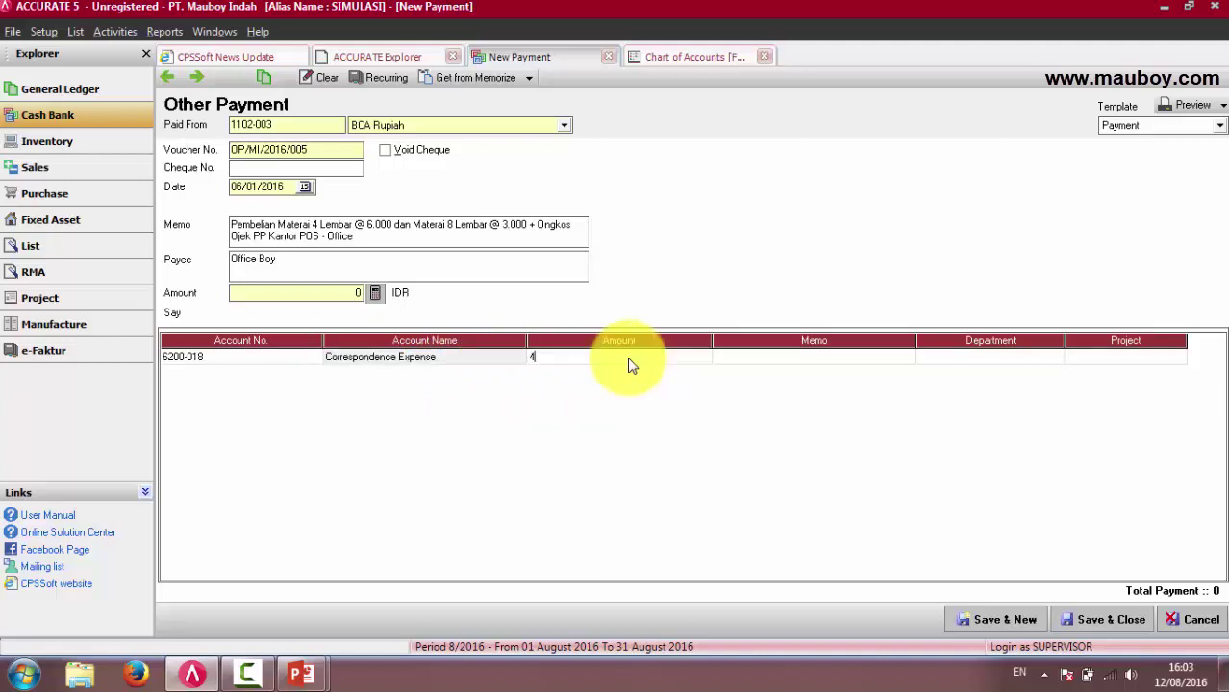
text(8.000)
key(Tab)
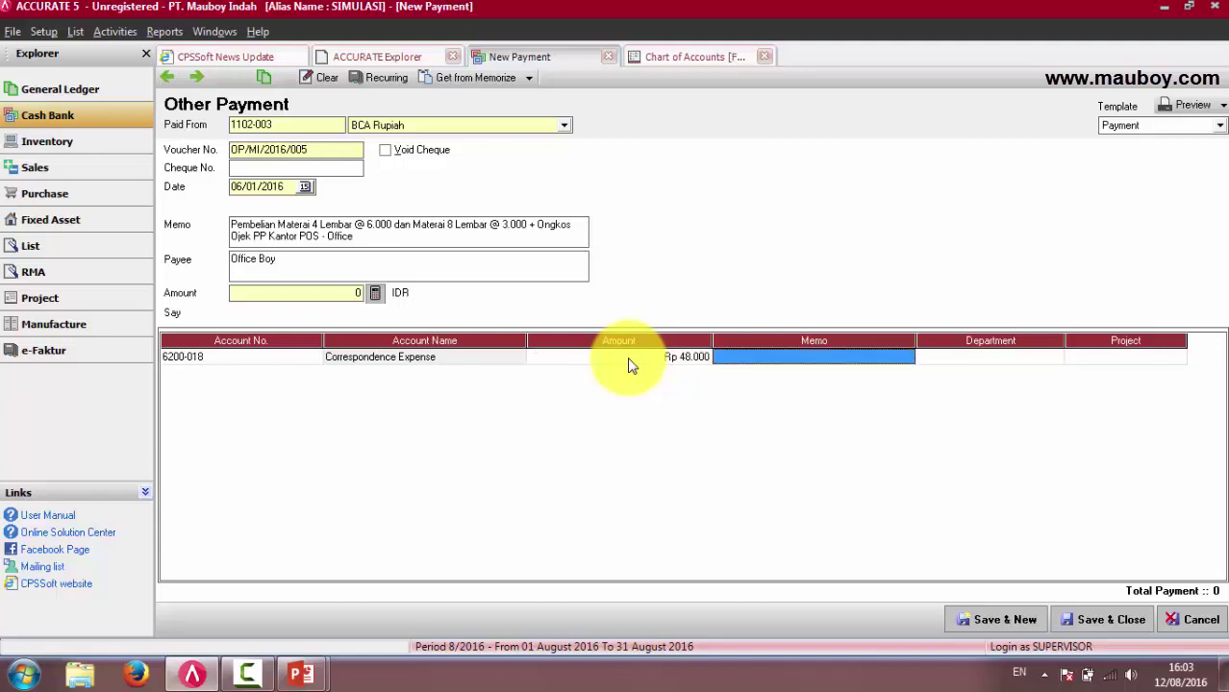
Step: Copy "Pembelian Materai 4 Lembar @ 6.000 dan Materai 8 Lembar @ 3.000" from the payment memo into the Correspondence Expense line's memo
drag(231, 224, 530, 225)
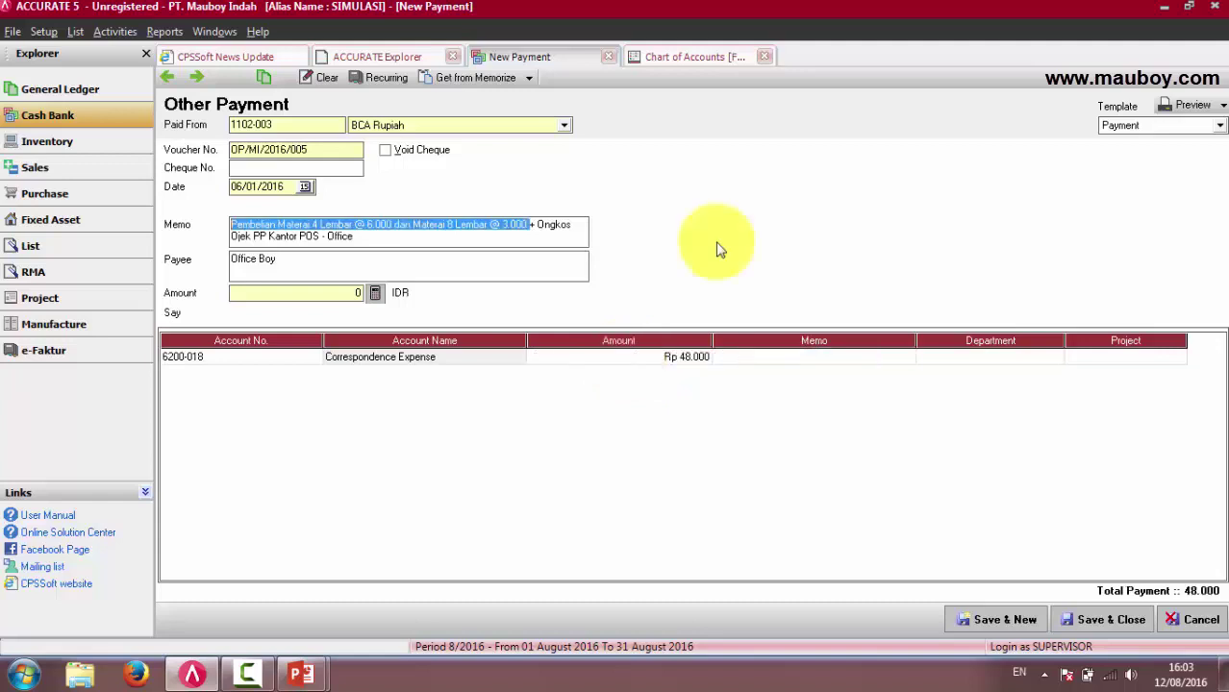
right_click(460, 228)
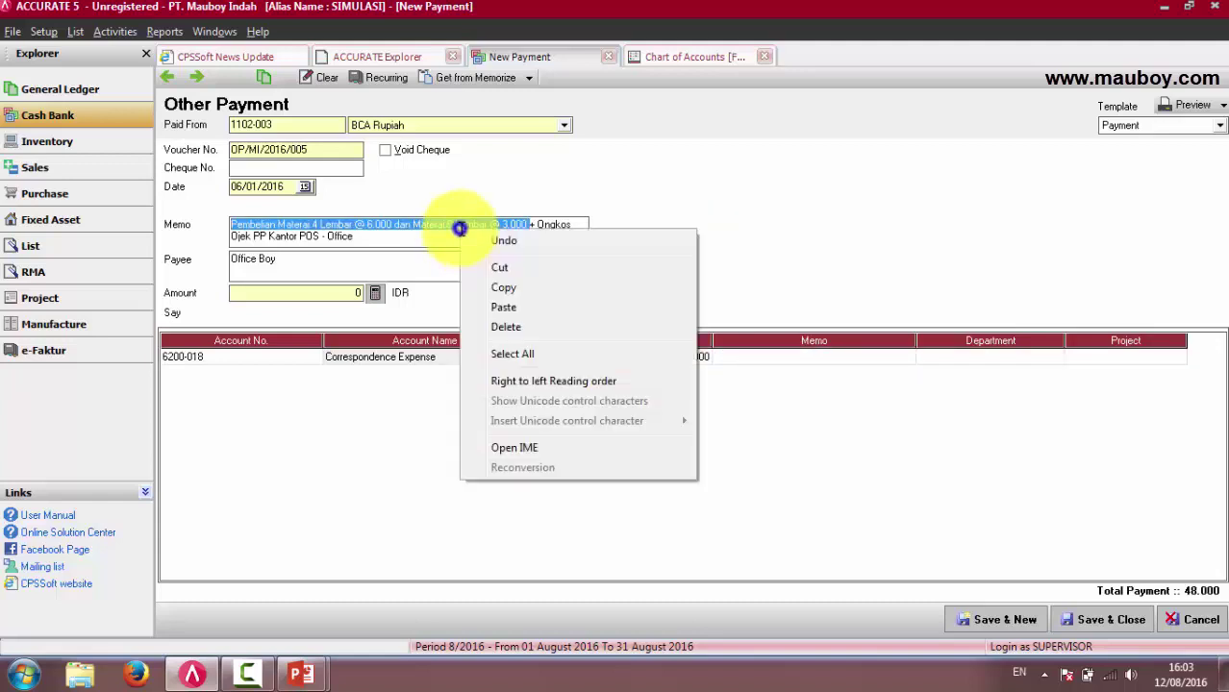
click(499, 287)
click(790, 357)
right_click(792, 357)
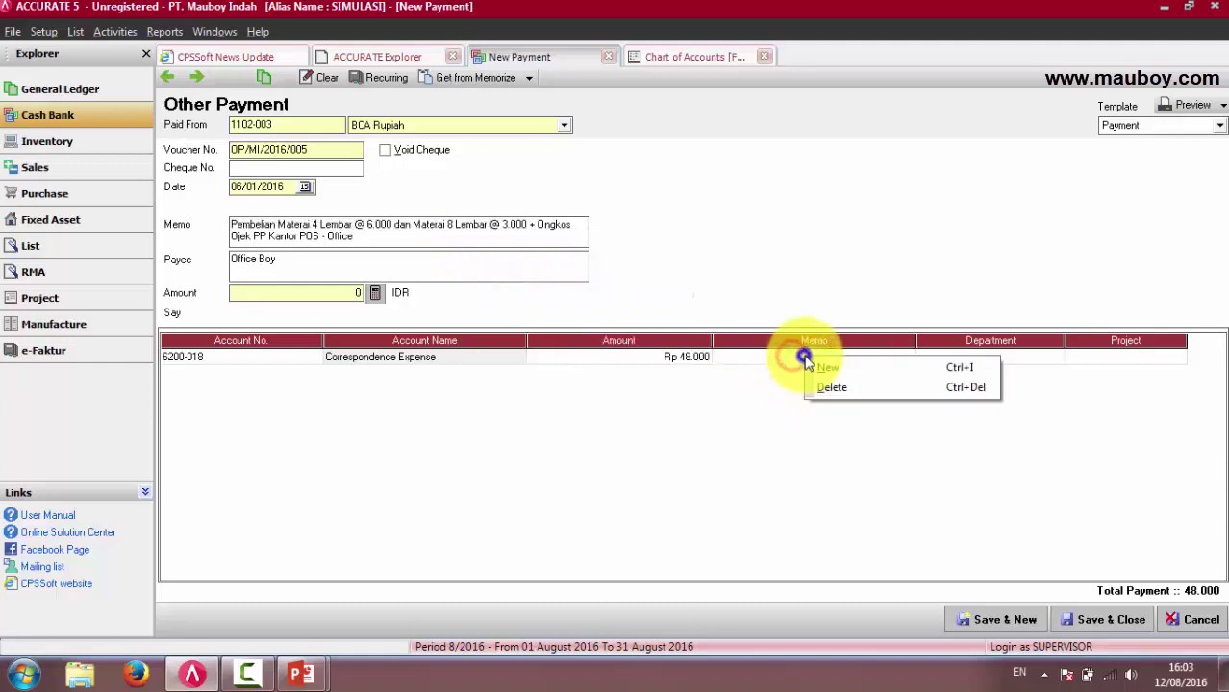
click(768, 357)
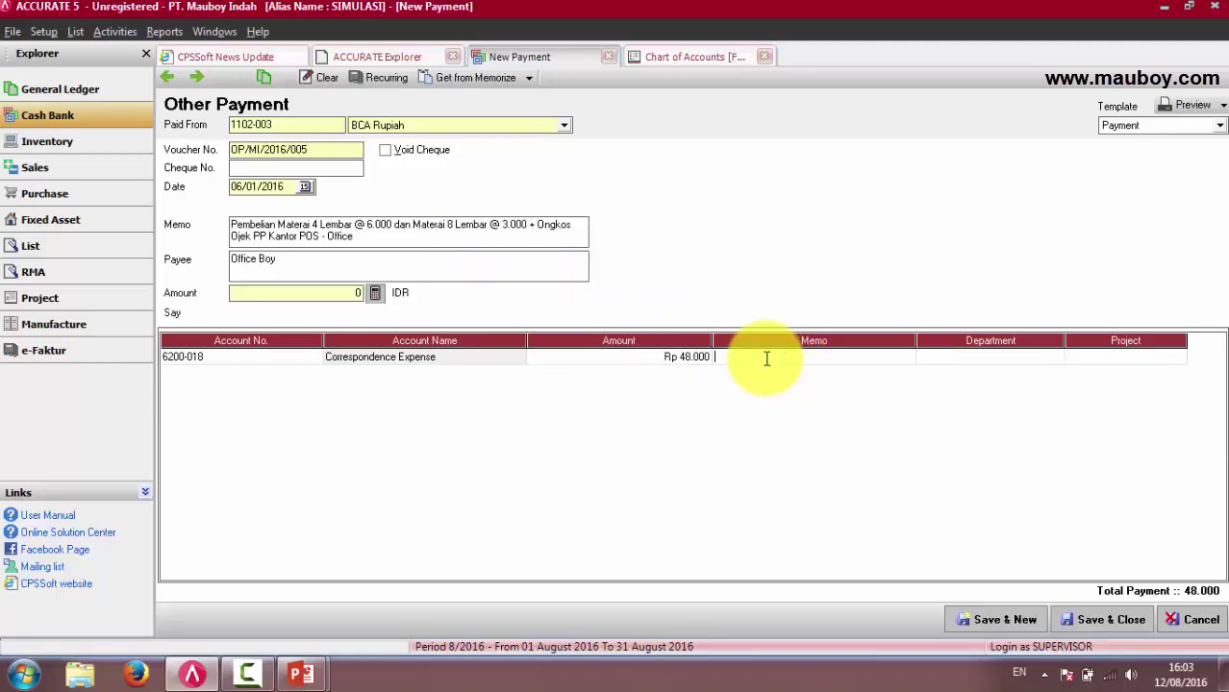
key(Tab)
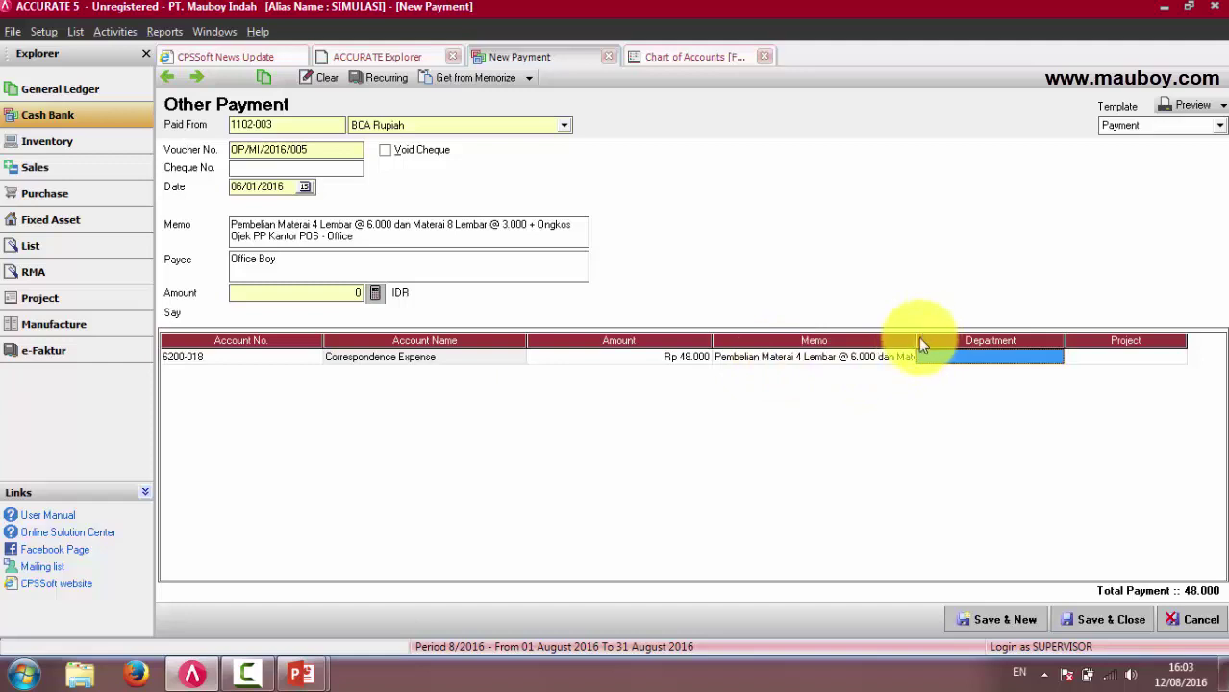
Step: Widen the Memo column of the payment lines and add a second line for the Transportation Adm Expense account
drag(918, 341, 1054, 338)
click(859, 361)
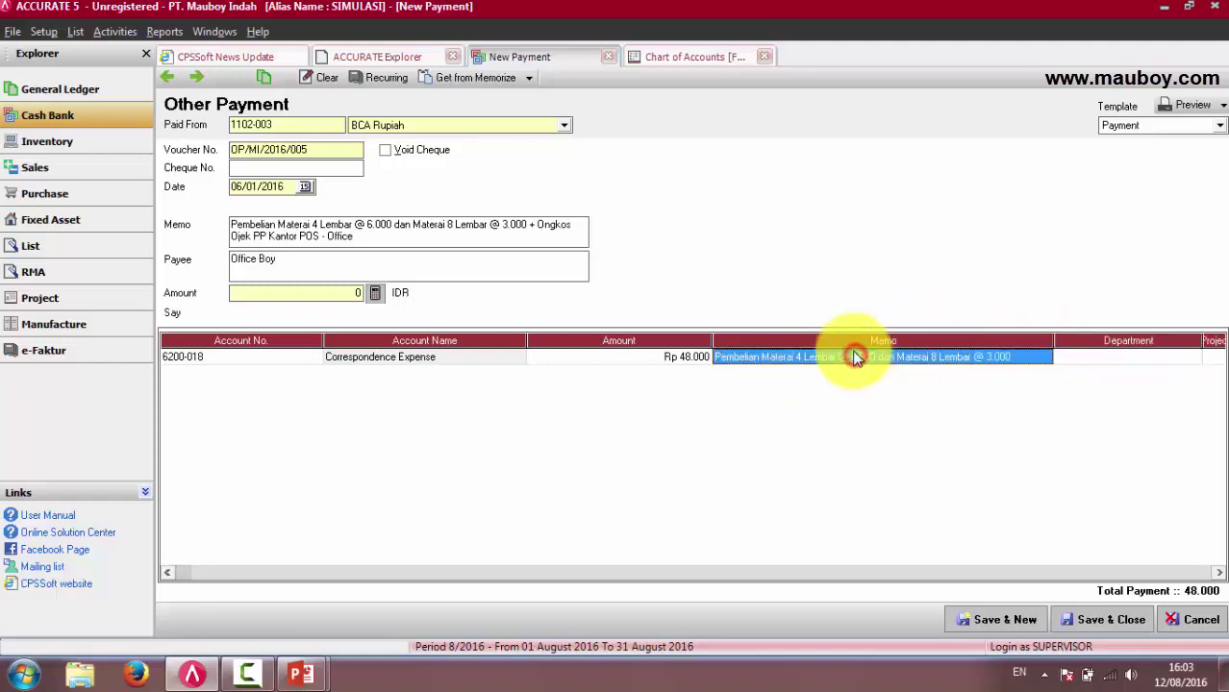
key(Down)
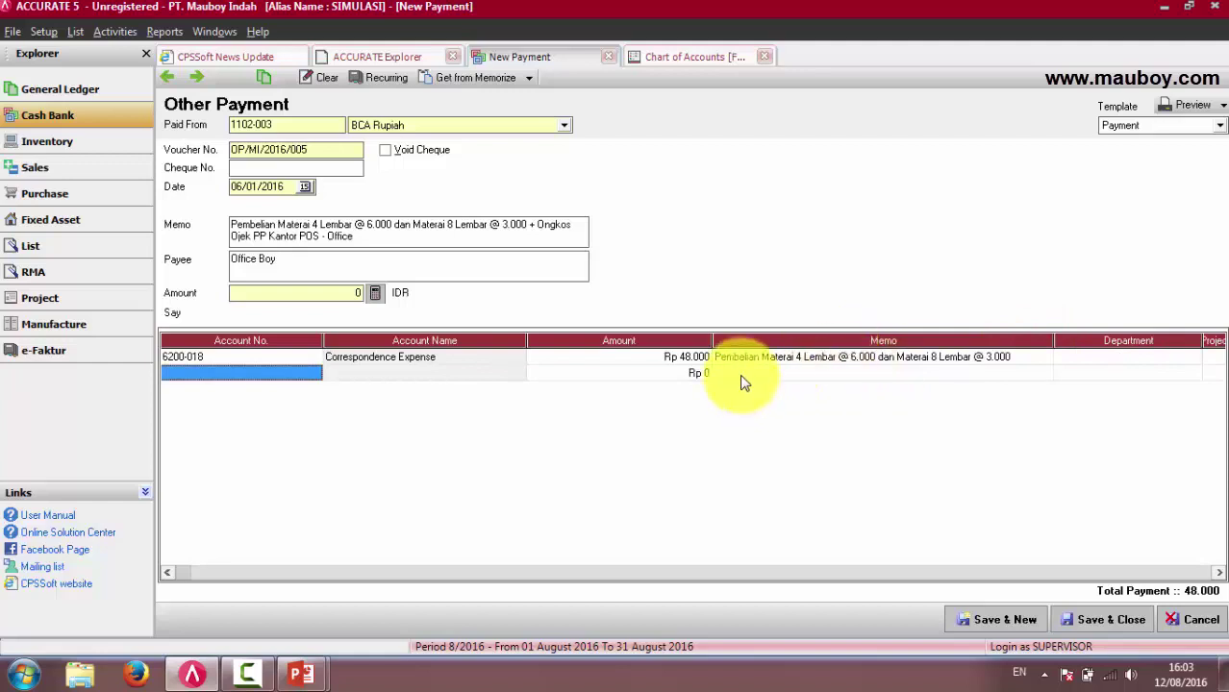
click(309, 373)
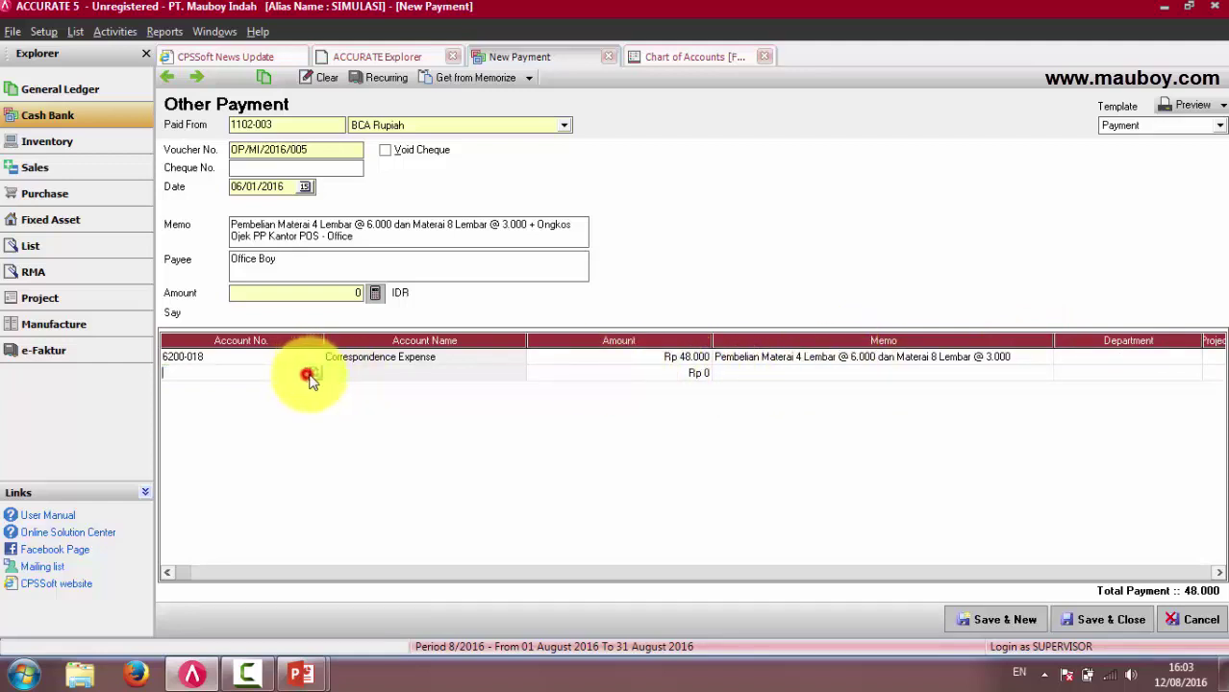
click(315, 374)
text(tra)
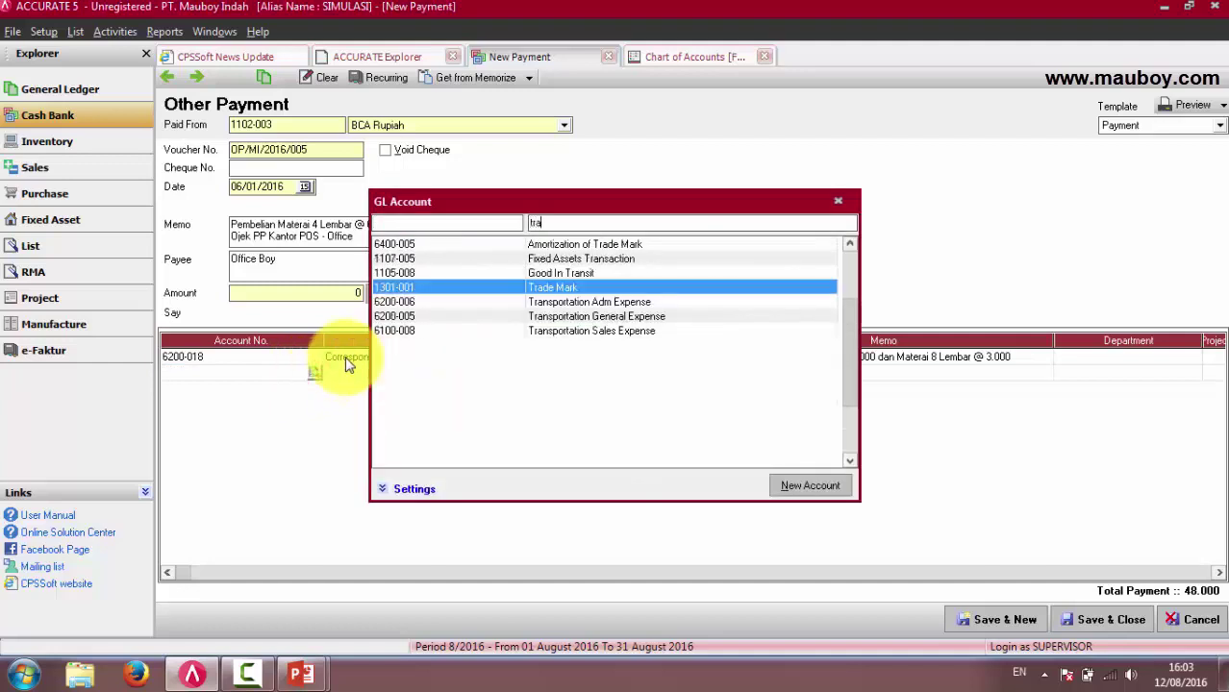
key(Down)
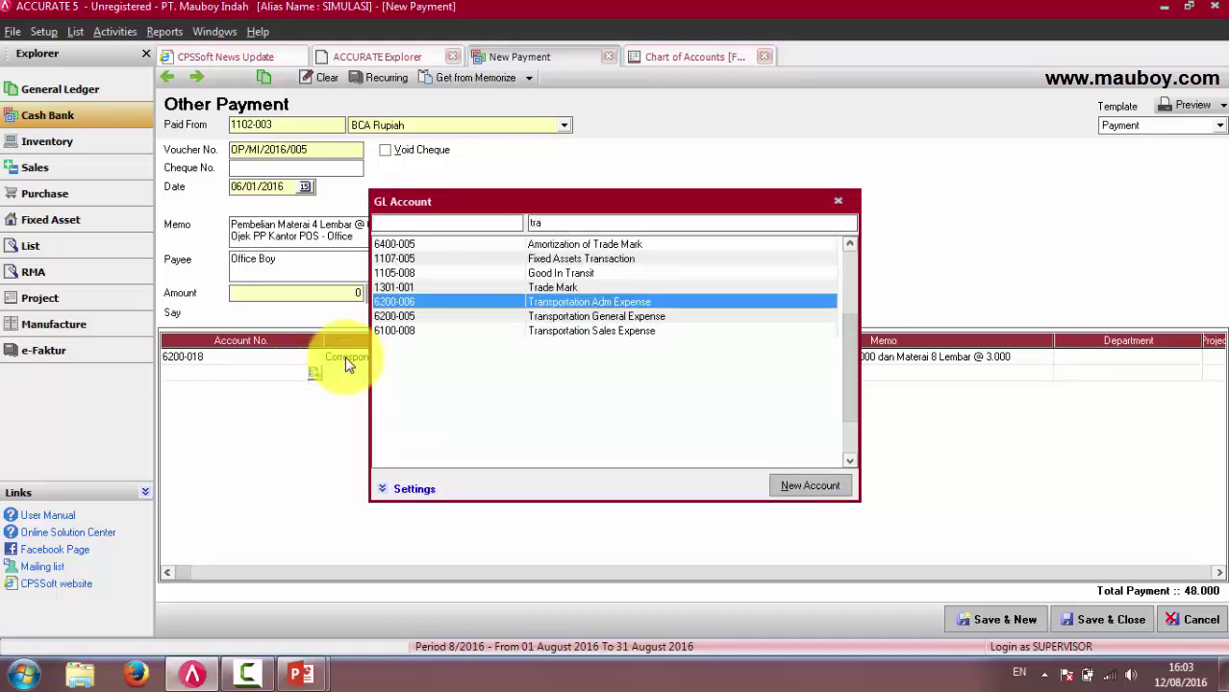
key(Return)
key(Tab)
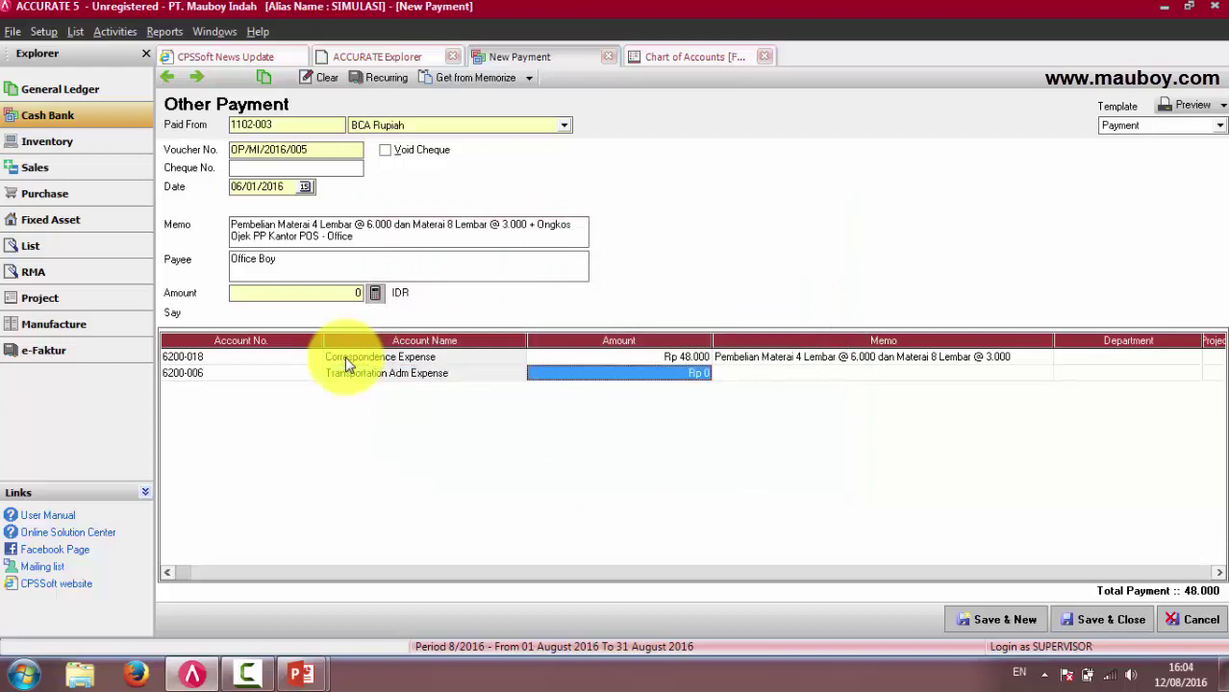
Step: Set the Transportation Adm Expense line's amount to 10.000 and copy "Ongkos Ojek PP Kantor POS - Office" from the payment memo into its memo
text(10.000)
key(Tab)
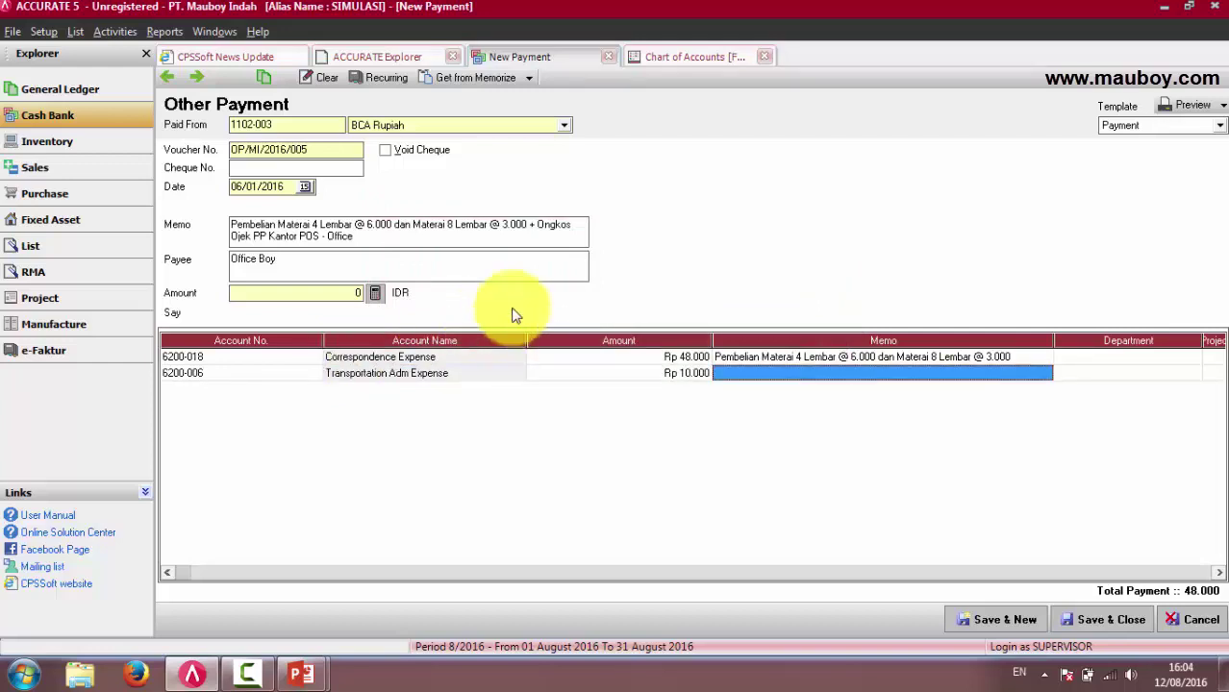
drag(536, 224, 570, 235)
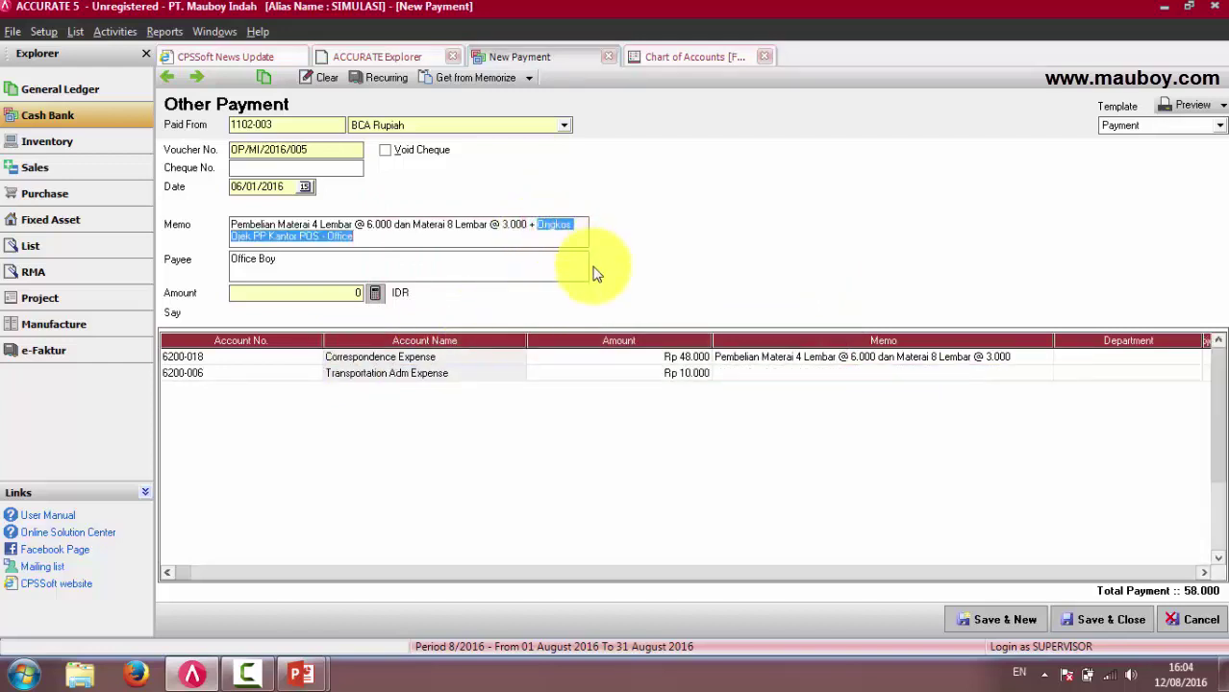
click(763, 374)
key(ctrl+v)
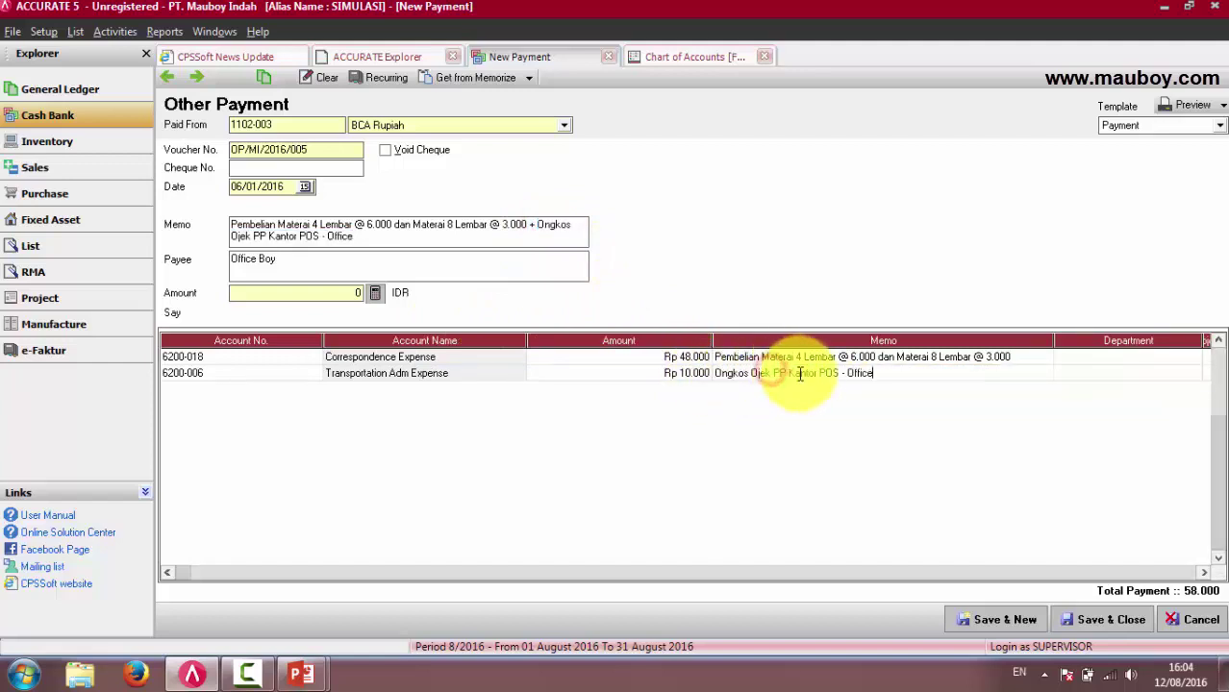
Step: Compare the payment memo with the memos, accounts and amounts of the two expense lines
click(850, 357)
drag(378, 237, 187, 219)
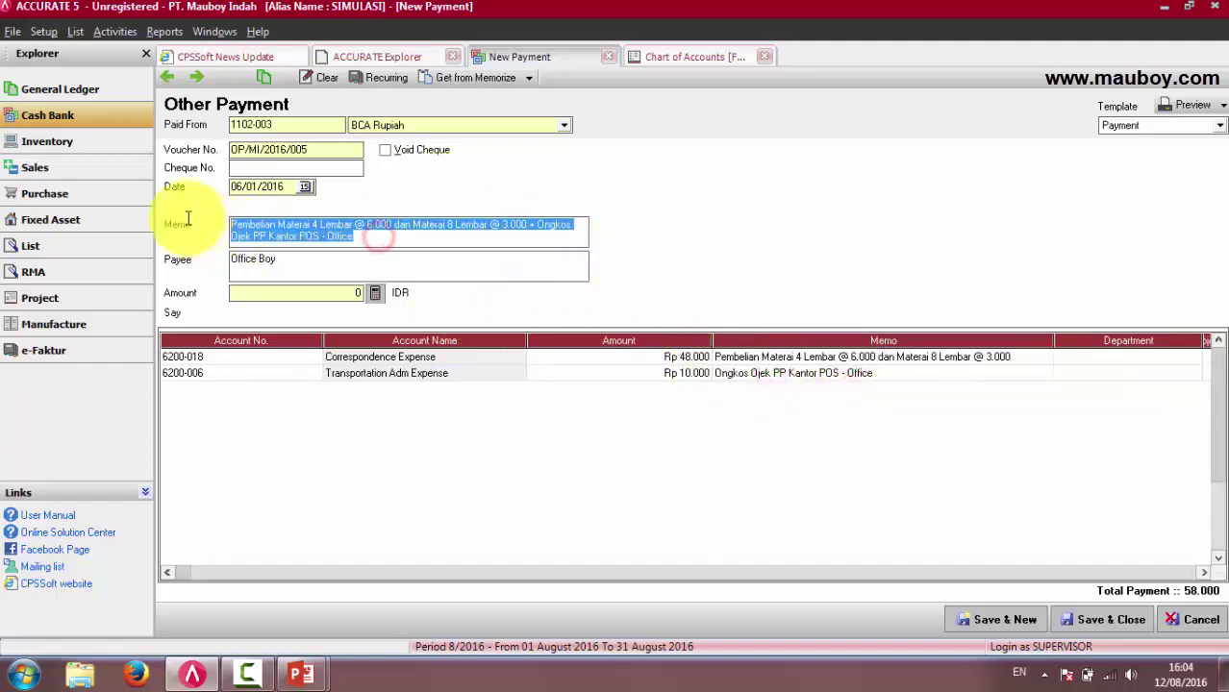
click(826, 355)
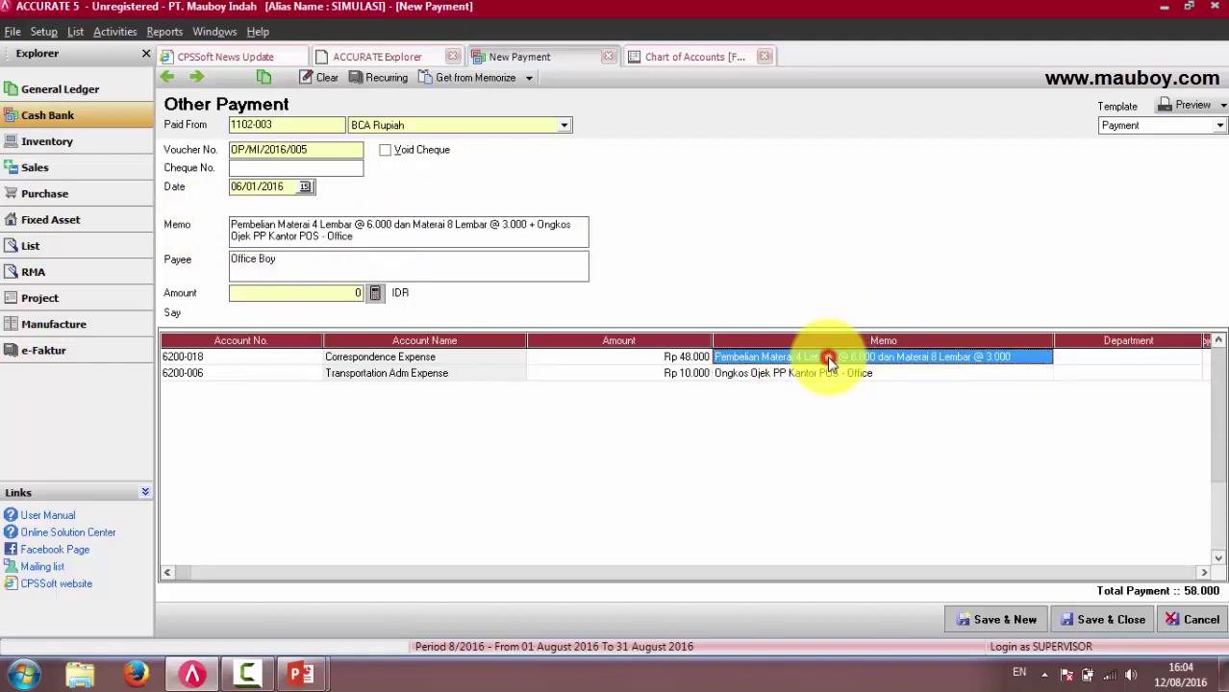
click(827, 374)
click(826, 357)
click(825, 374)
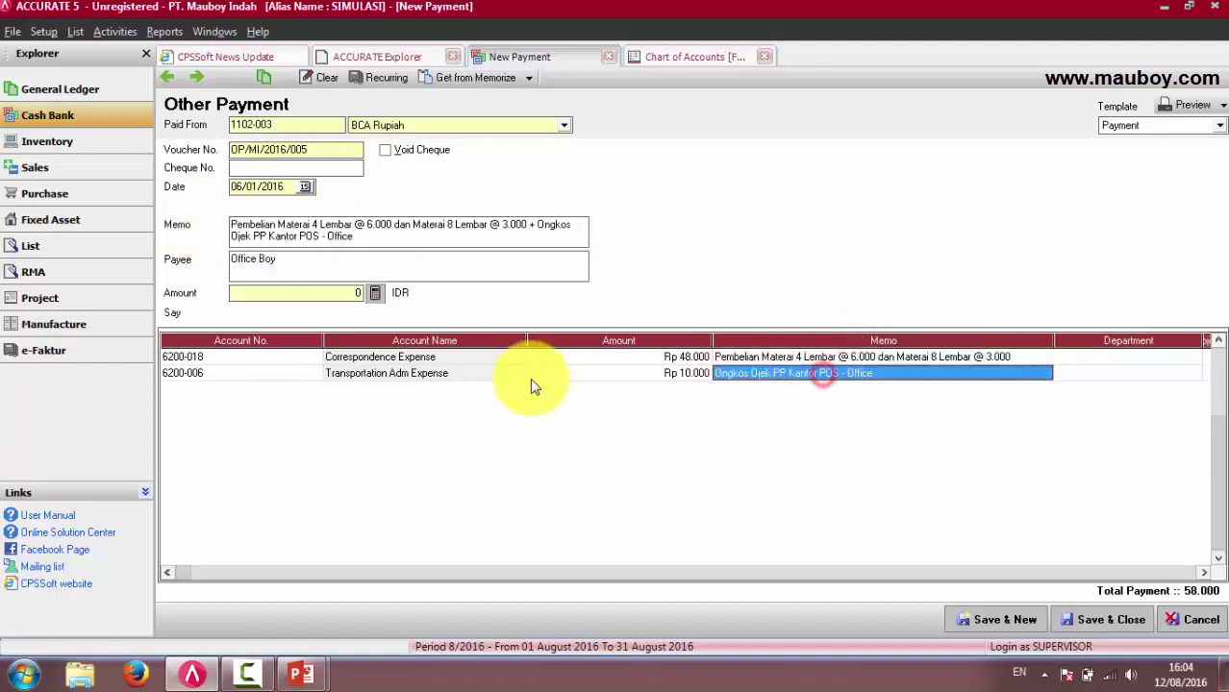
click(580, 375)
click(489, 376)
click(590, 358)
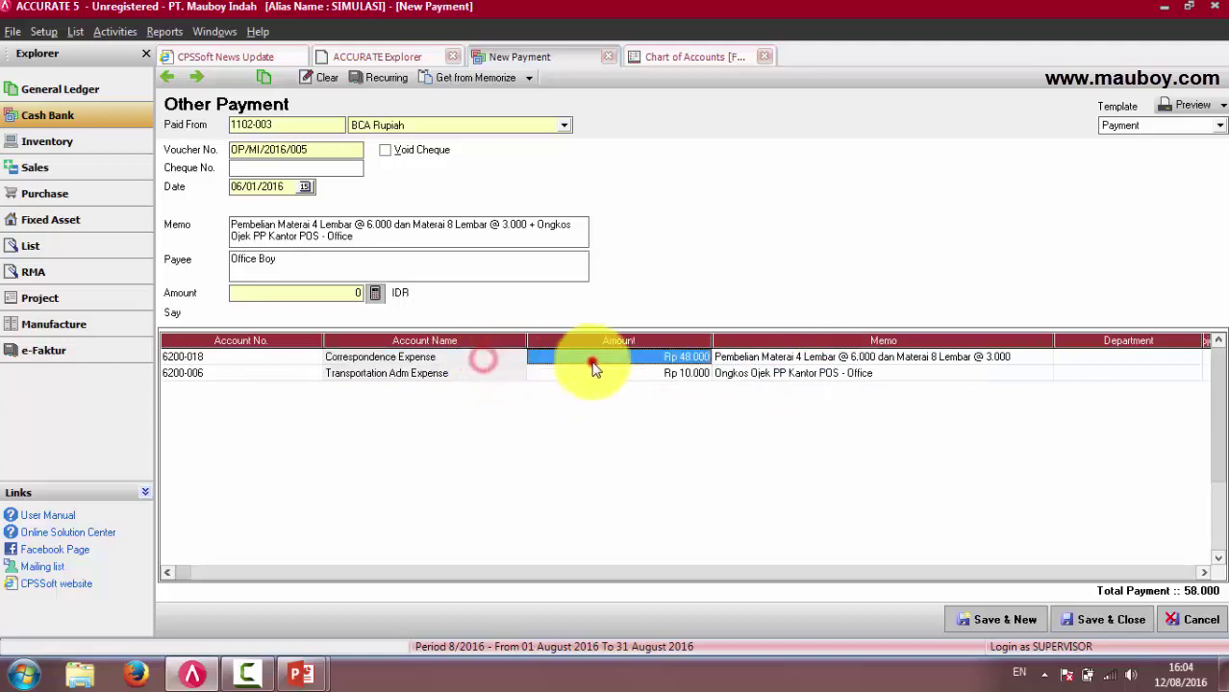
click(598, 377)
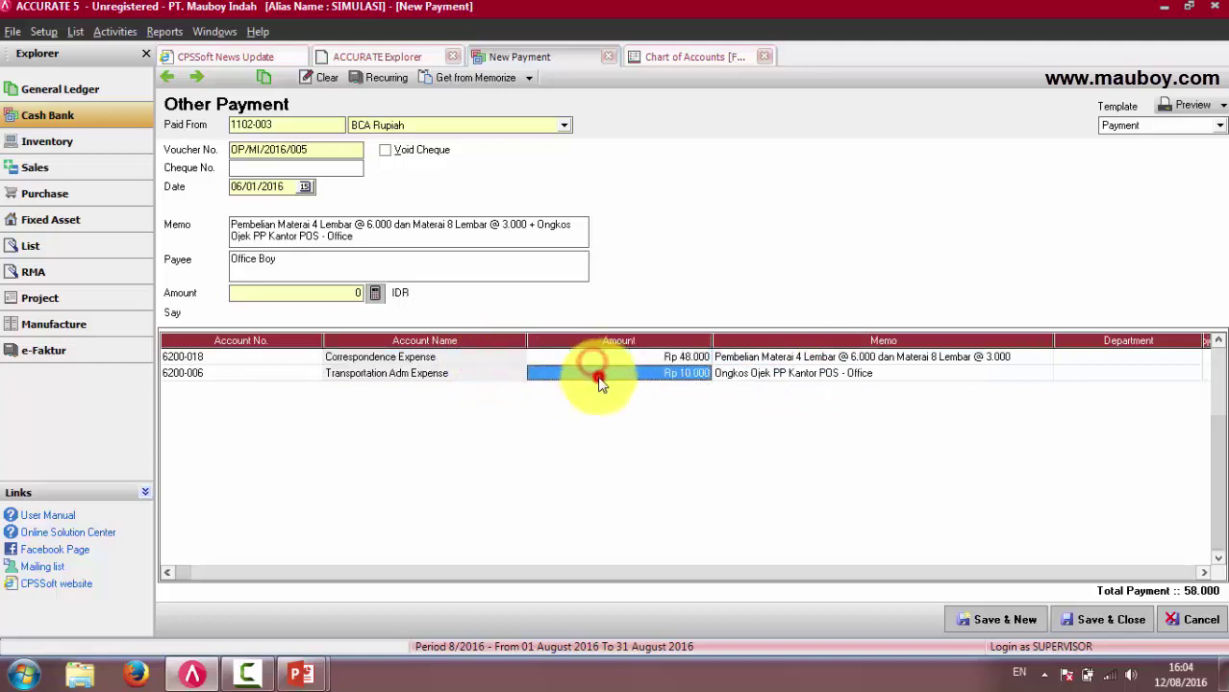
Step: Calculate the payment amount from the two expense lines and try to preview the payment voucher
click(376, 294)
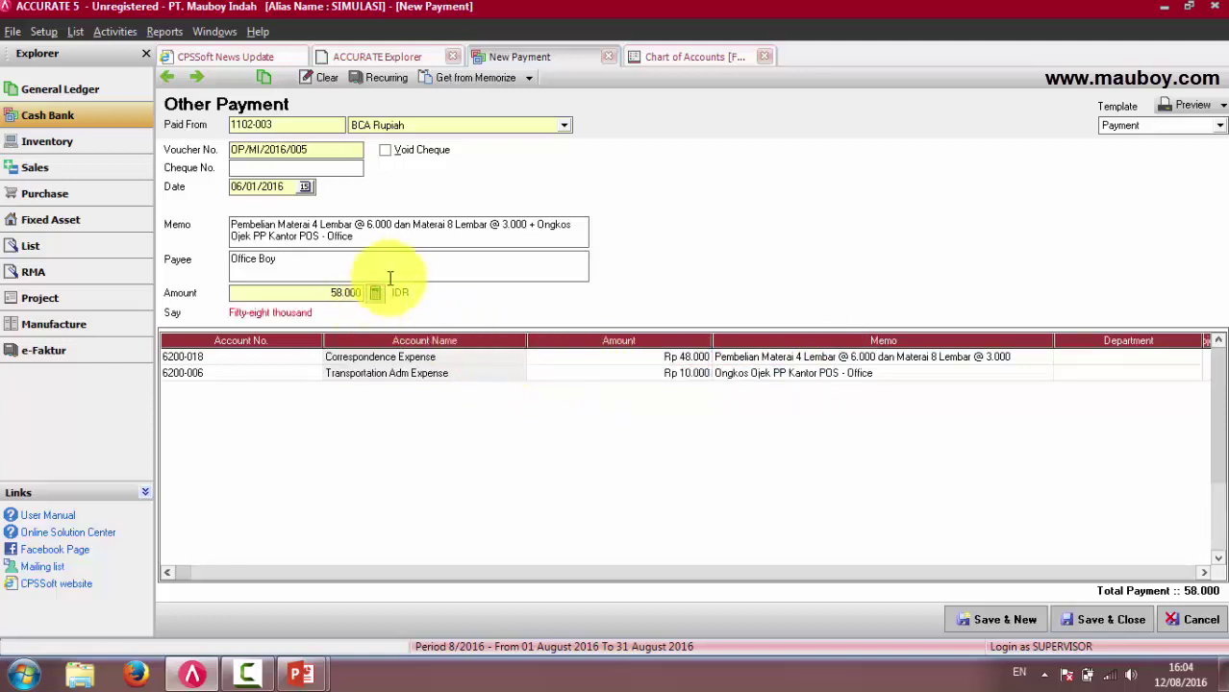
click(434, 282)
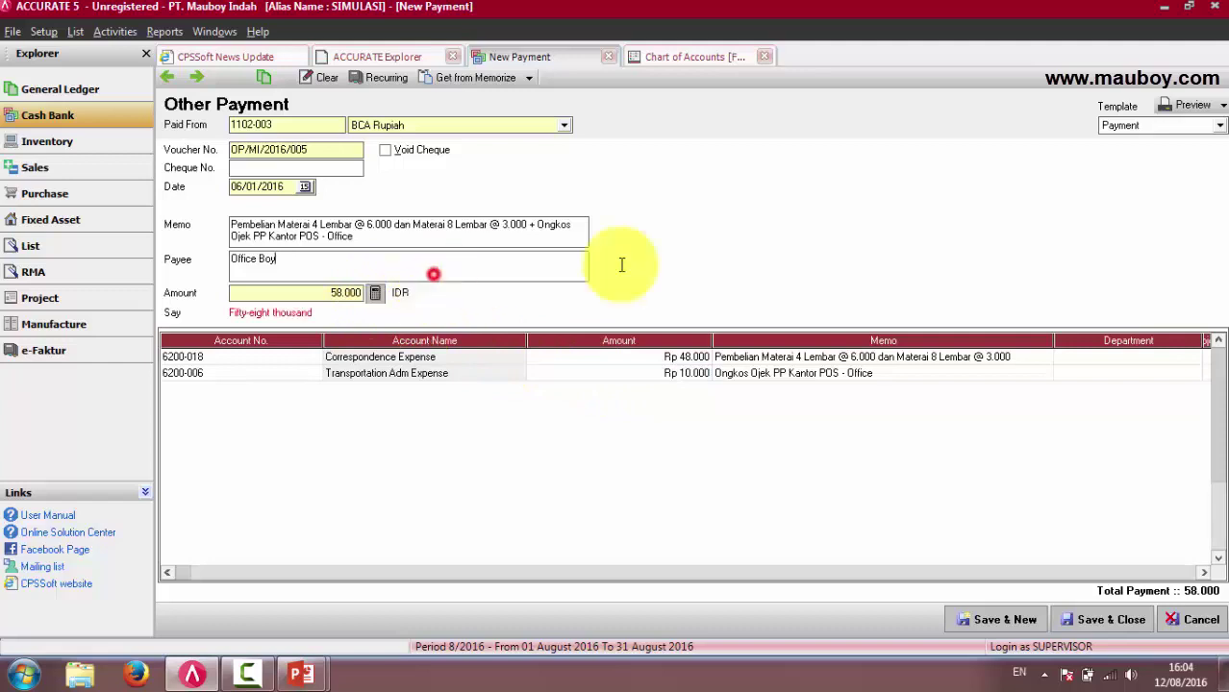
click(1199, 109)
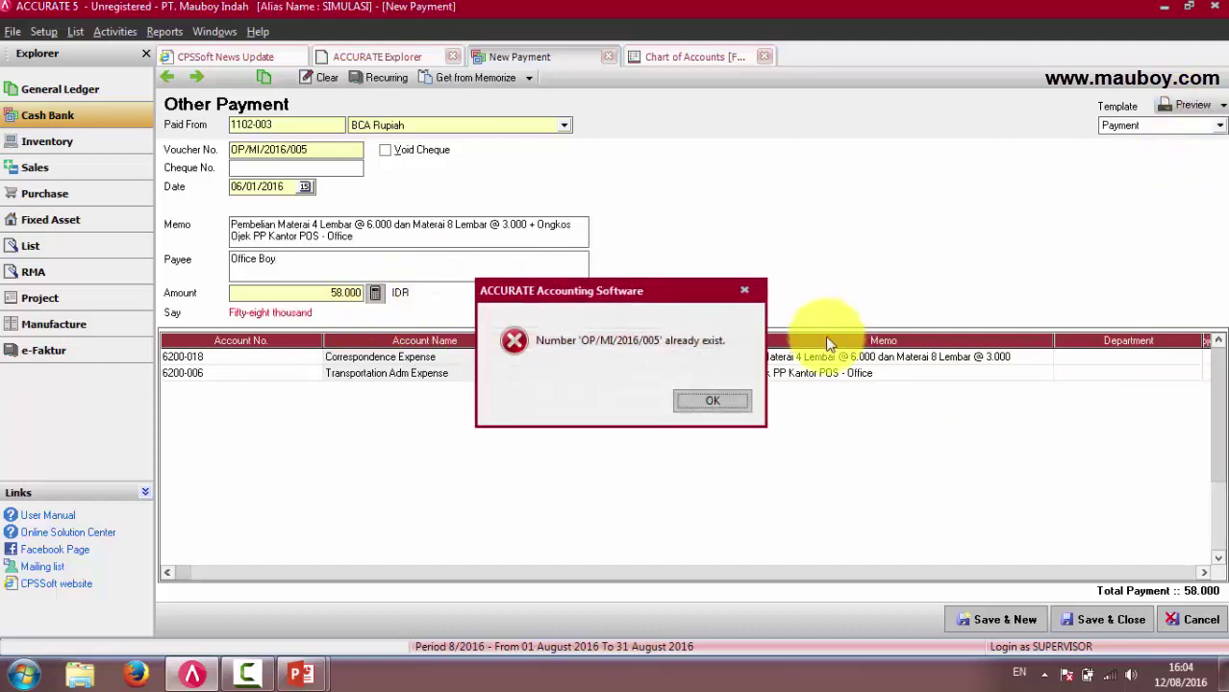
click(713, 402)
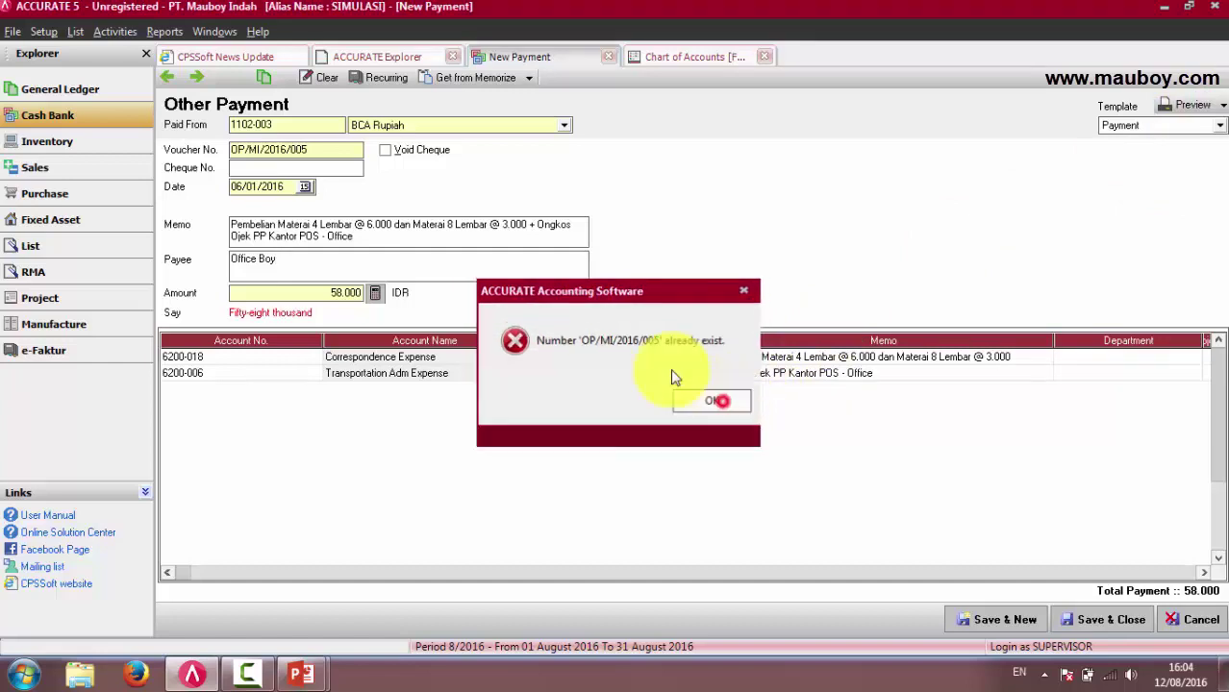
Step: Change the payment's voucher number to OP/MI/2016/006
click(313, 146)
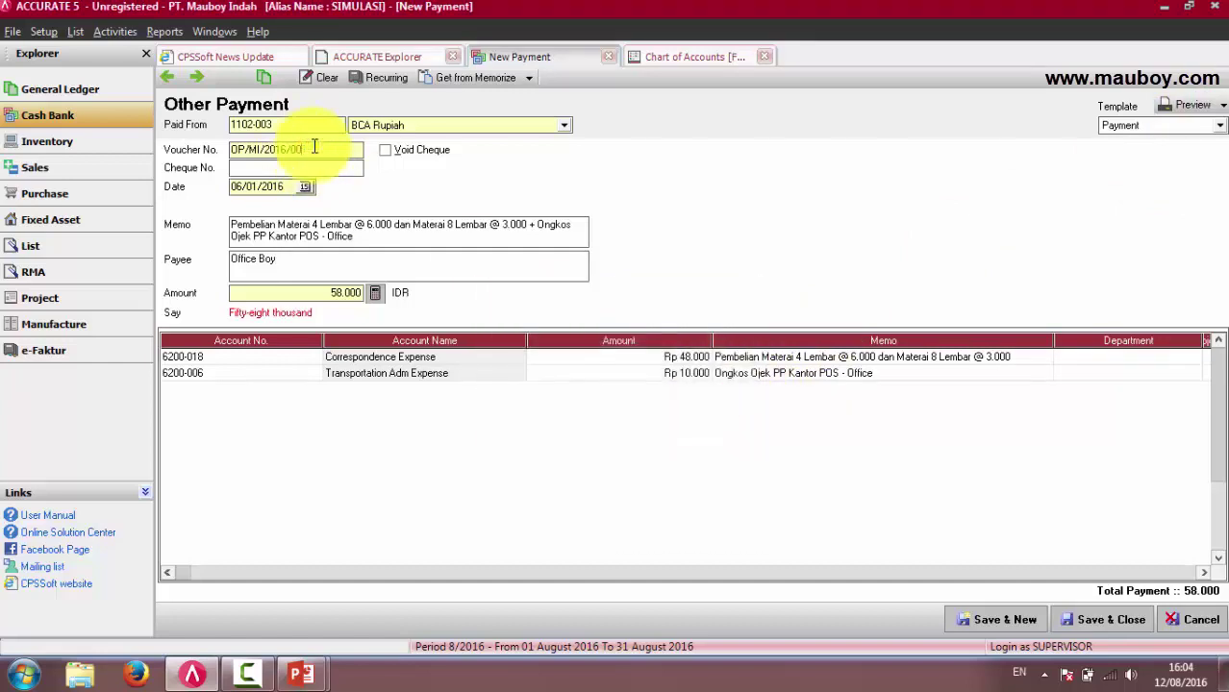
text(6)
click(337, 170)
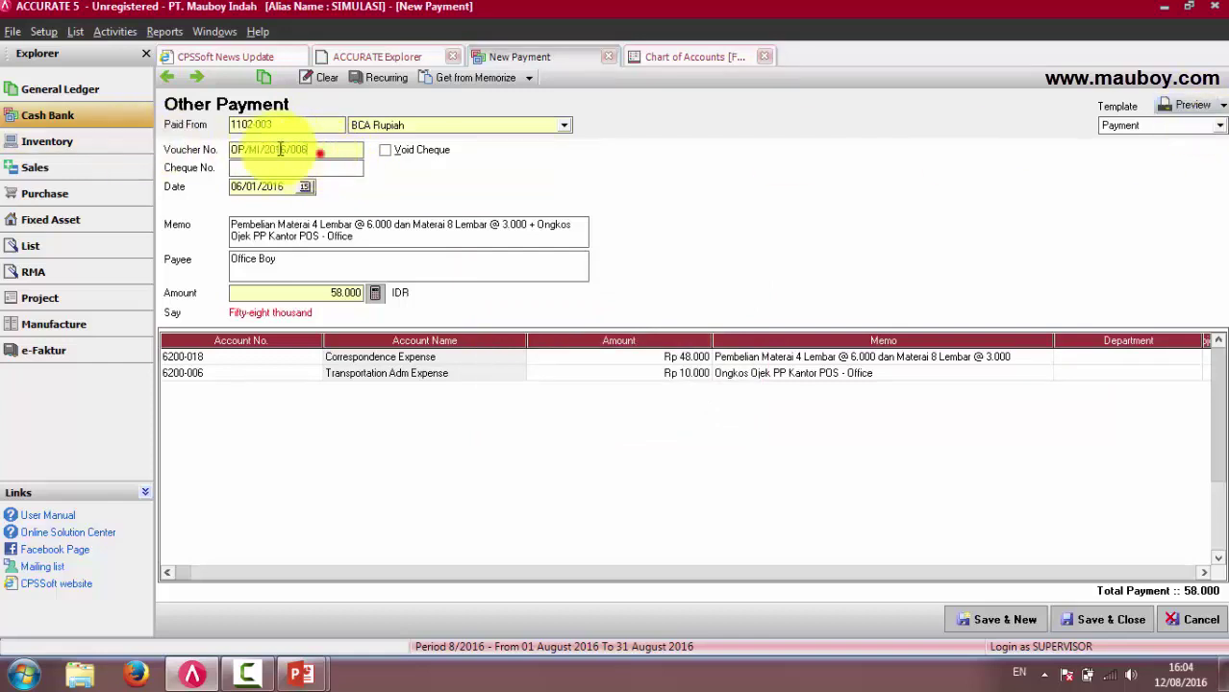
key(shift+Tab)
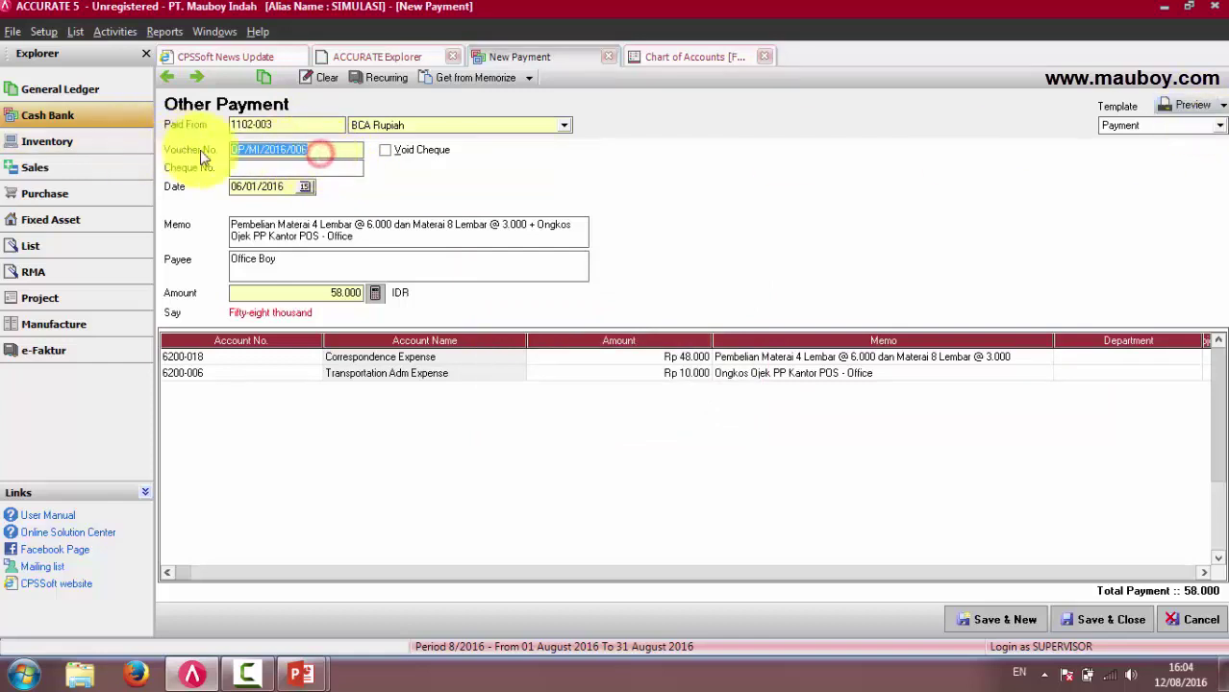
Step: Preview the payment voucher and check its transaction journal, closing both views
click(1191, 107)
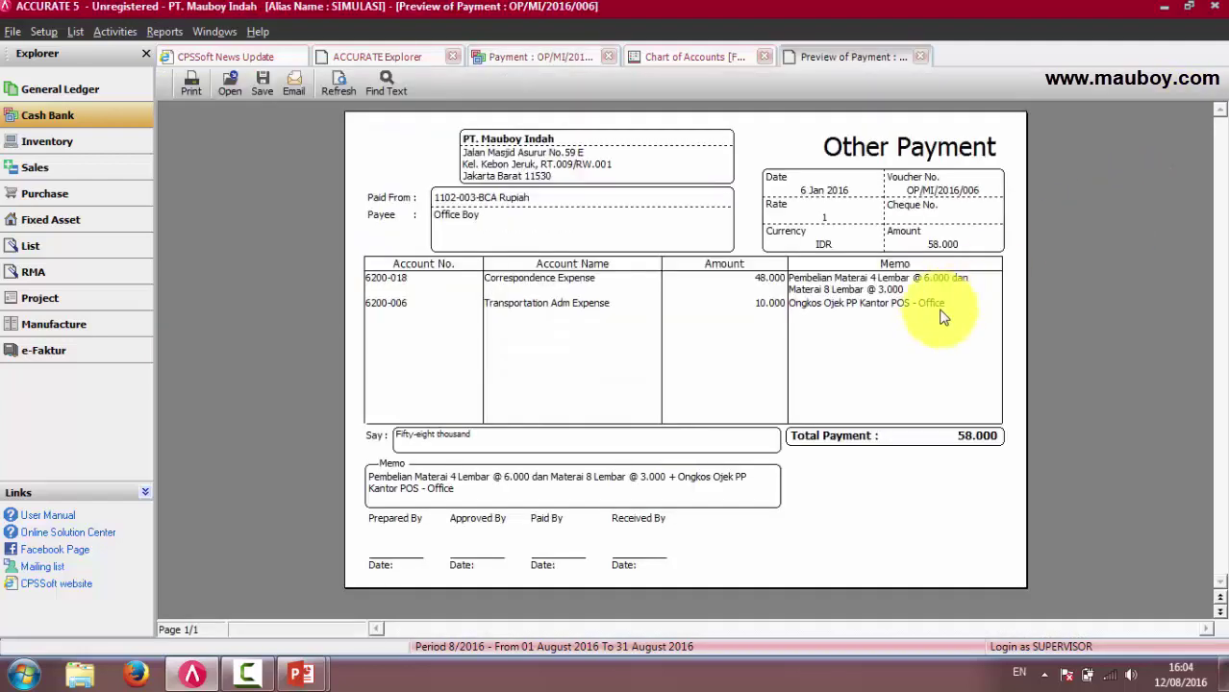
click(192, 88)
click(804, 437)
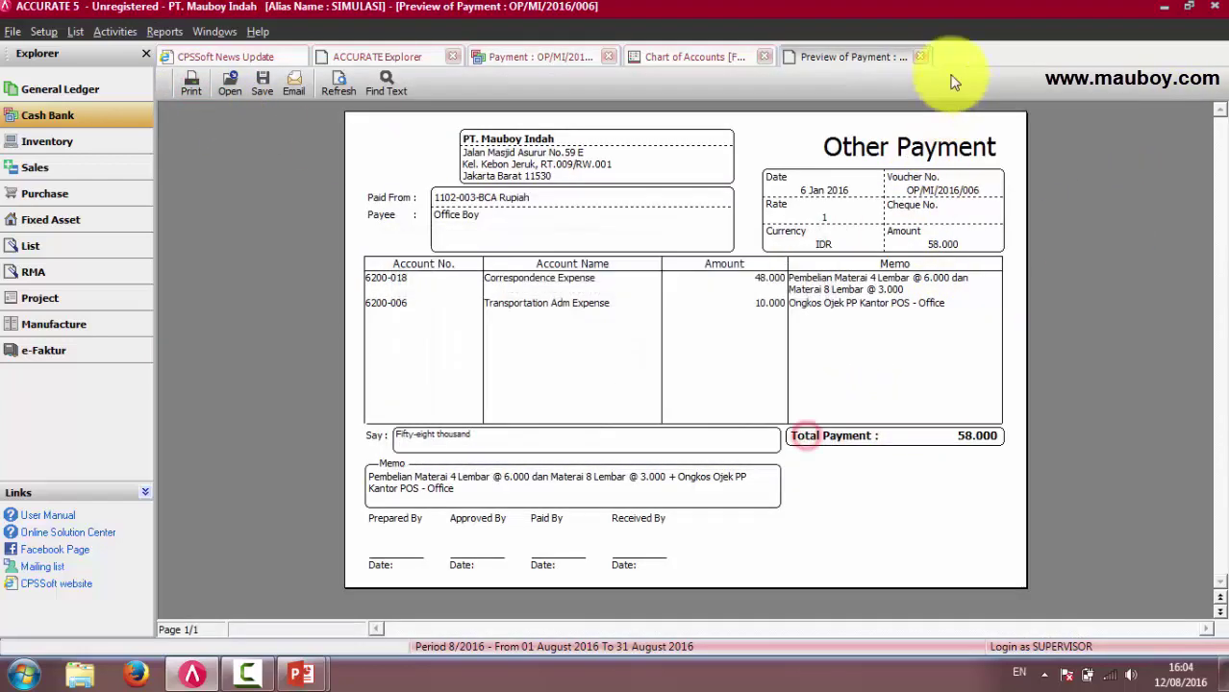
click(921, 57)
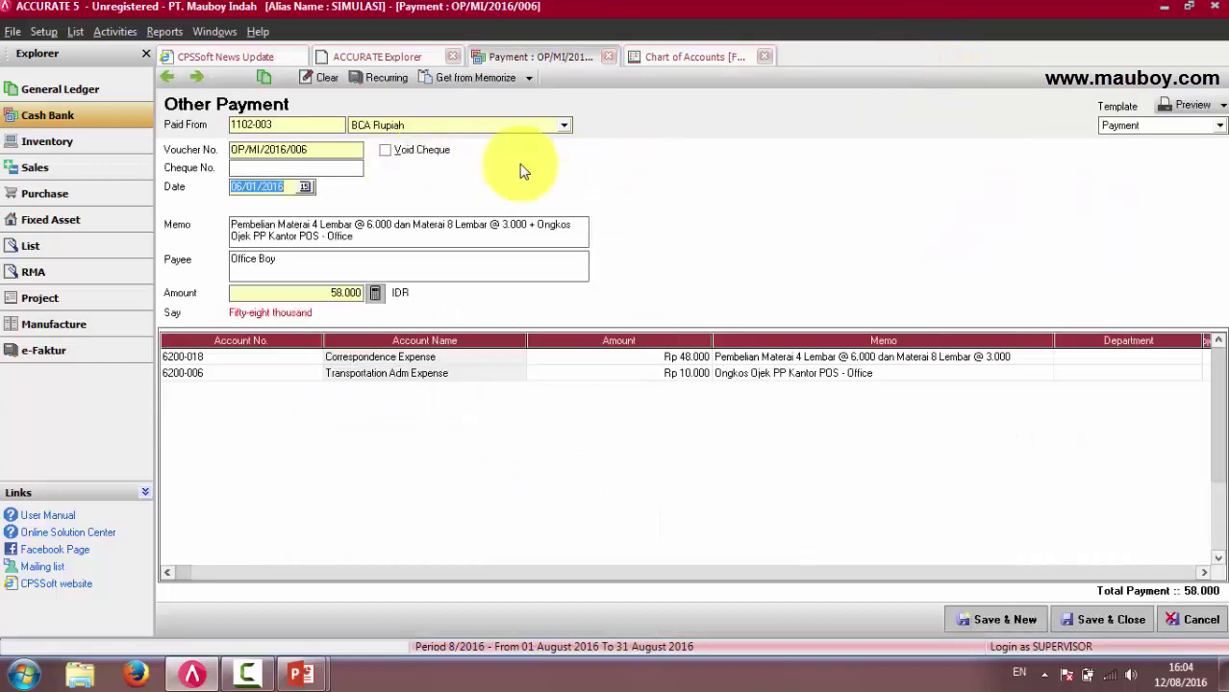
click(269, 85)
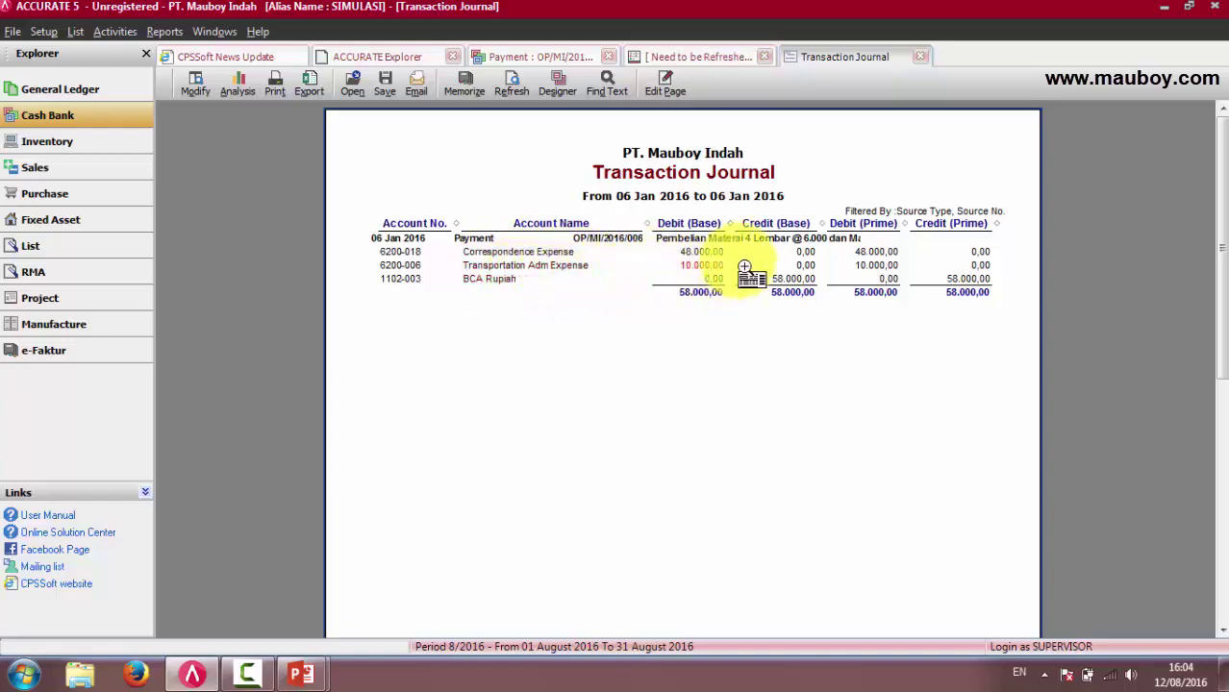
click(923, 58)
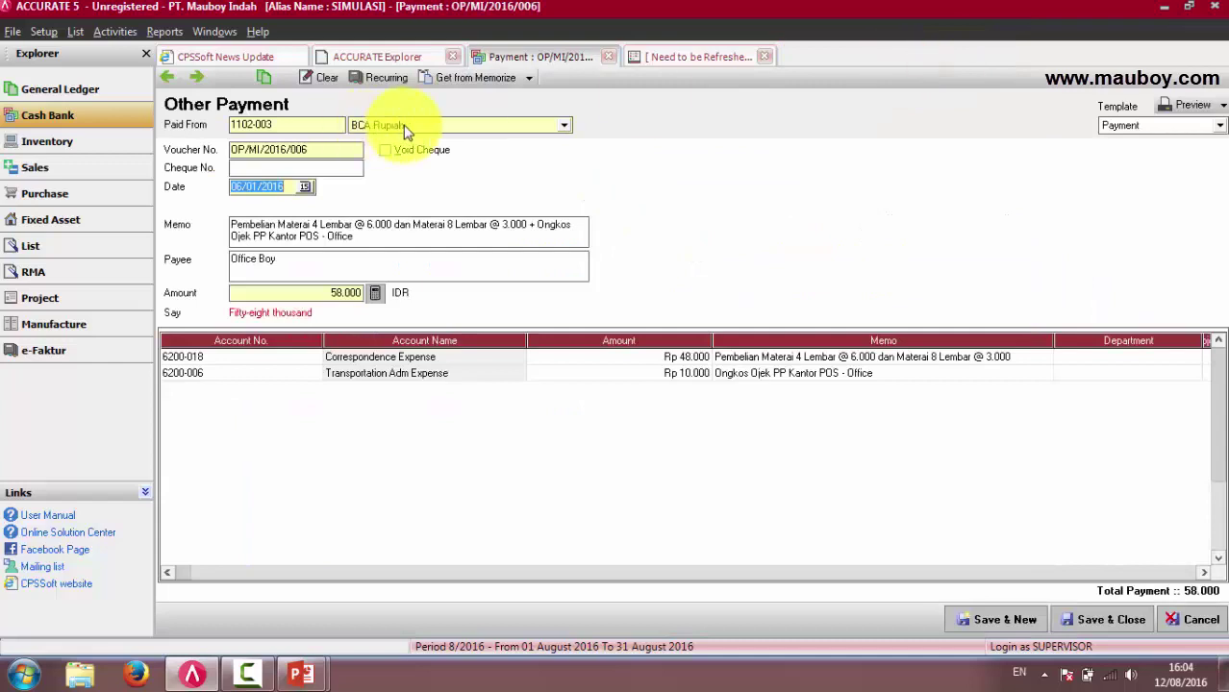
Step: Change the payment's source account to Cash Rupiah and check the updated voucher preview and transaction journal
click(404, 130)
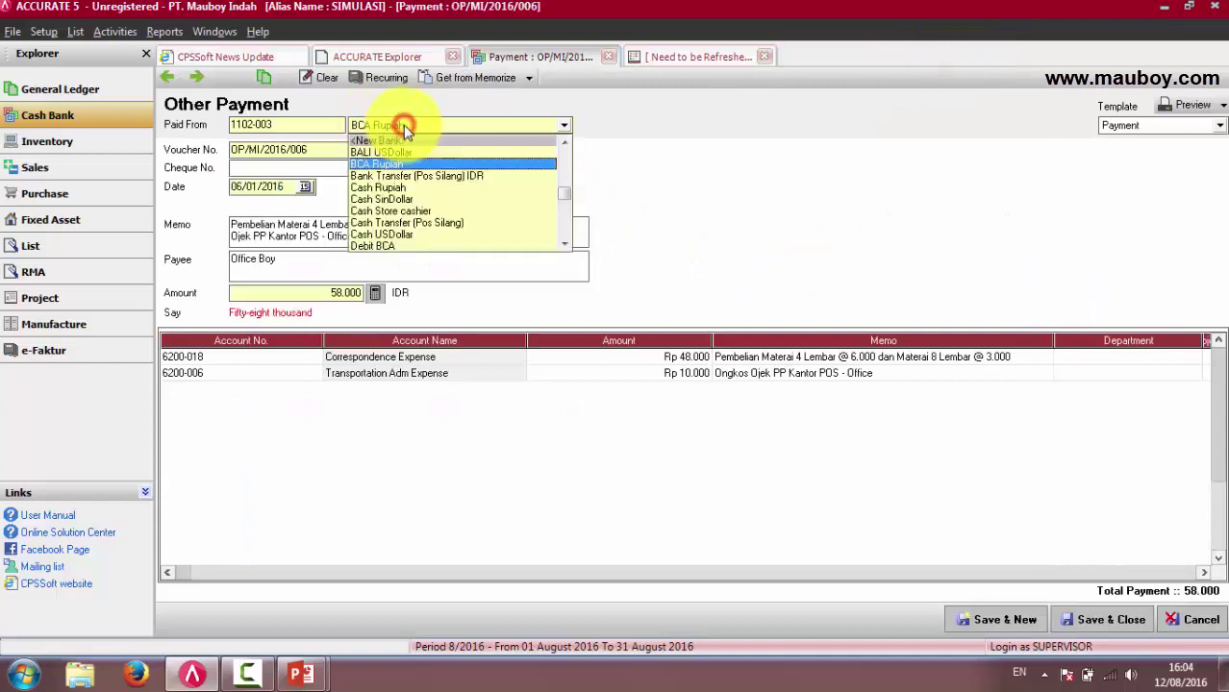
click(387, 188)
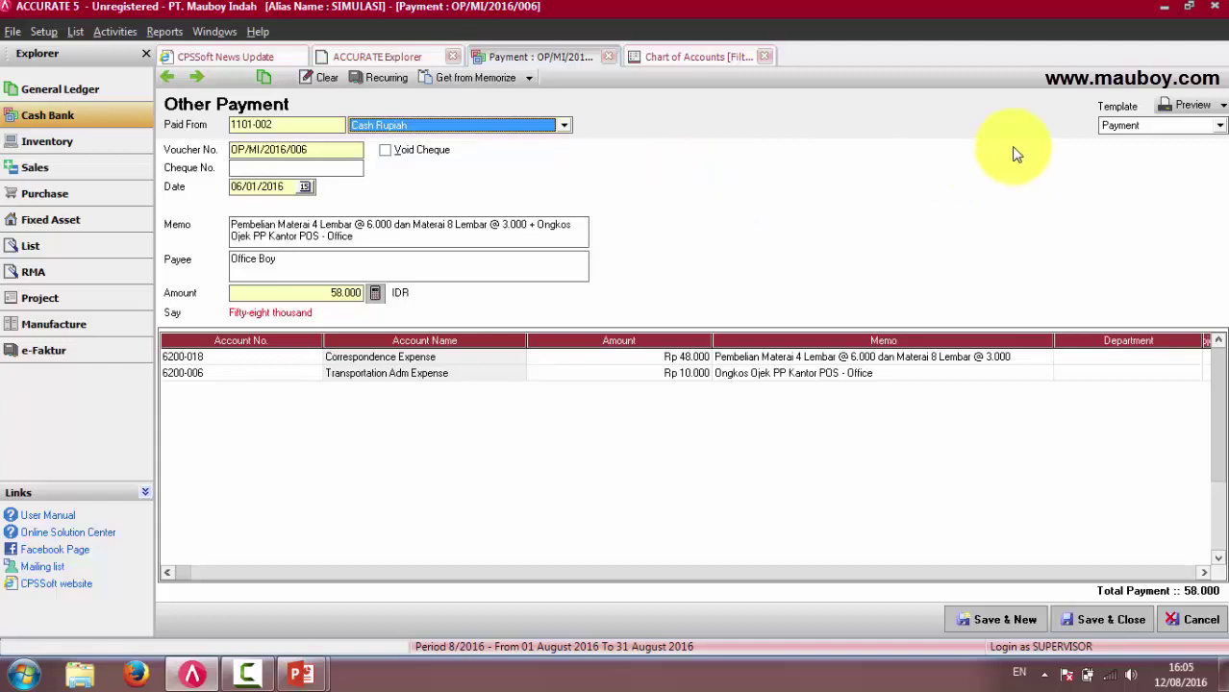
click(1190, 104)
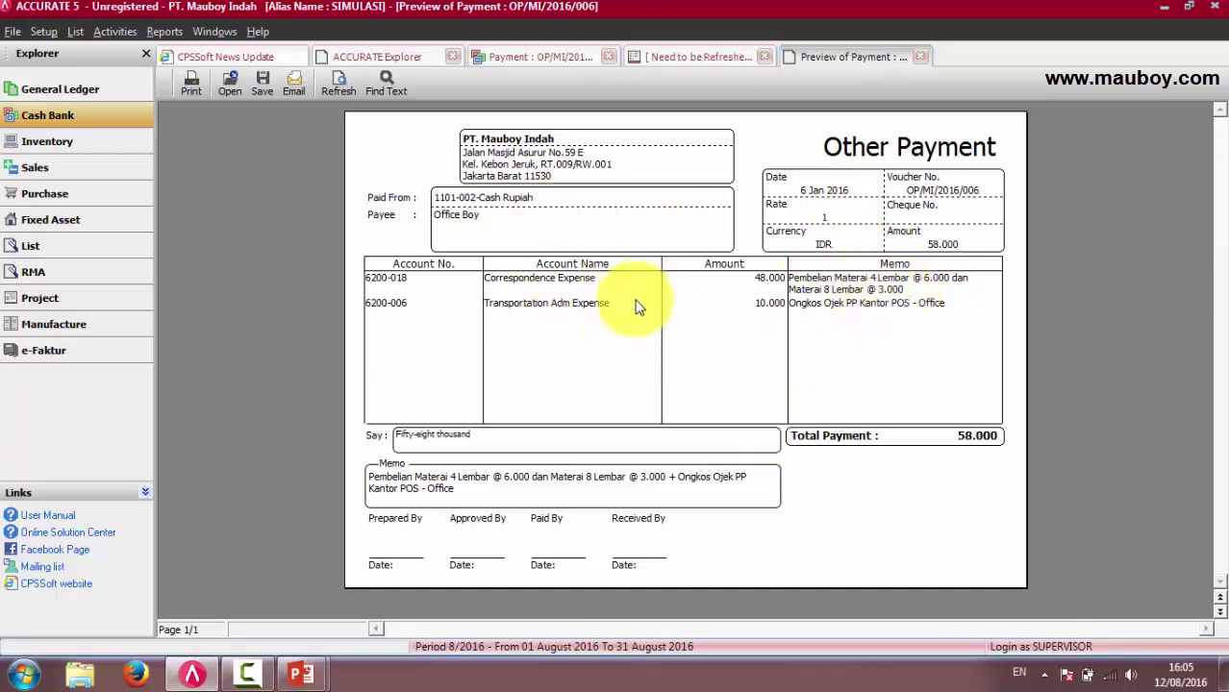
click(920, 57)
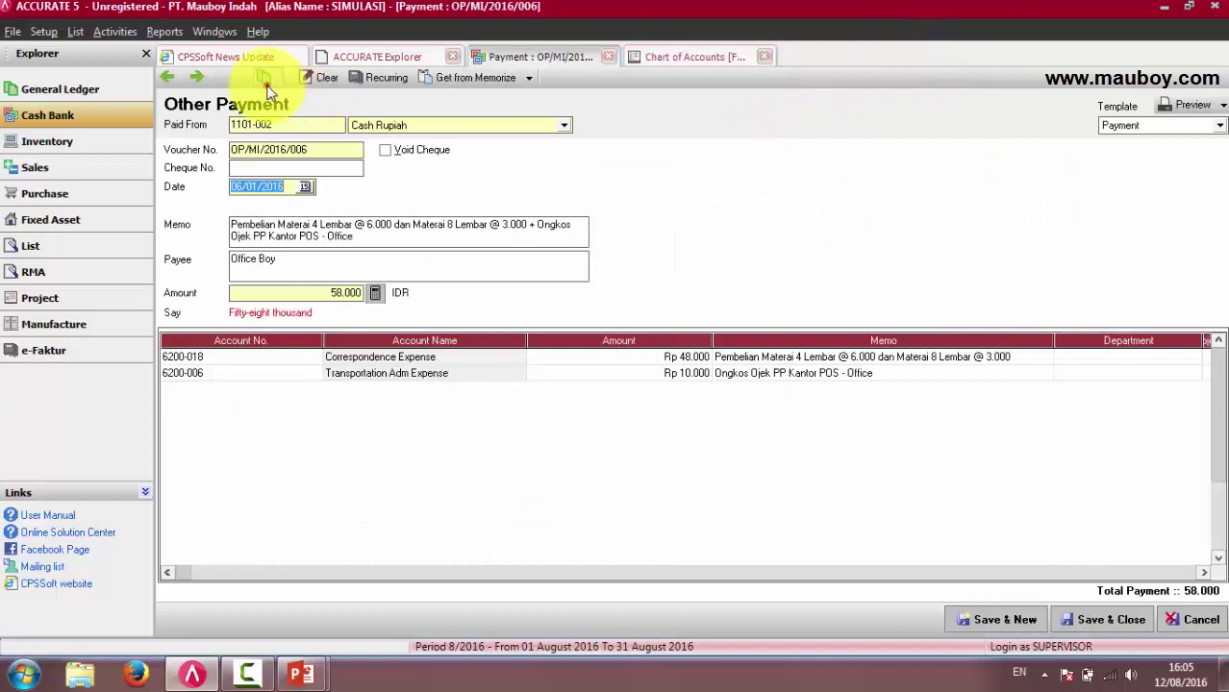
click(265, 77)
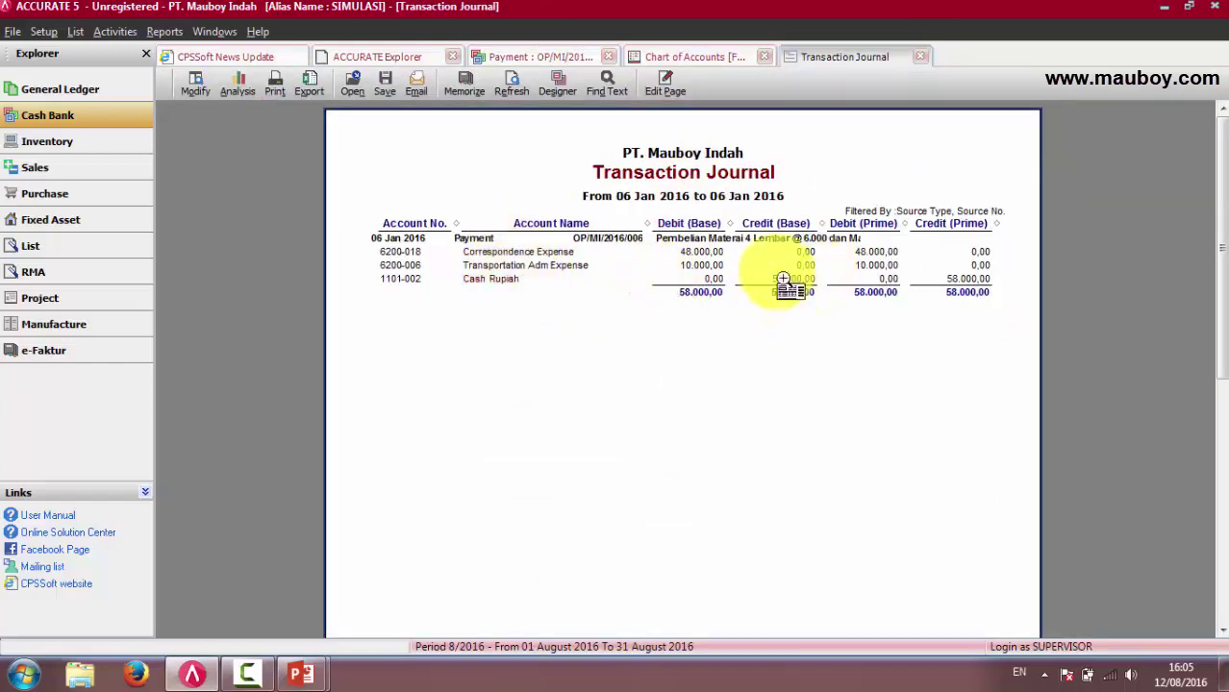
click(920, 56)
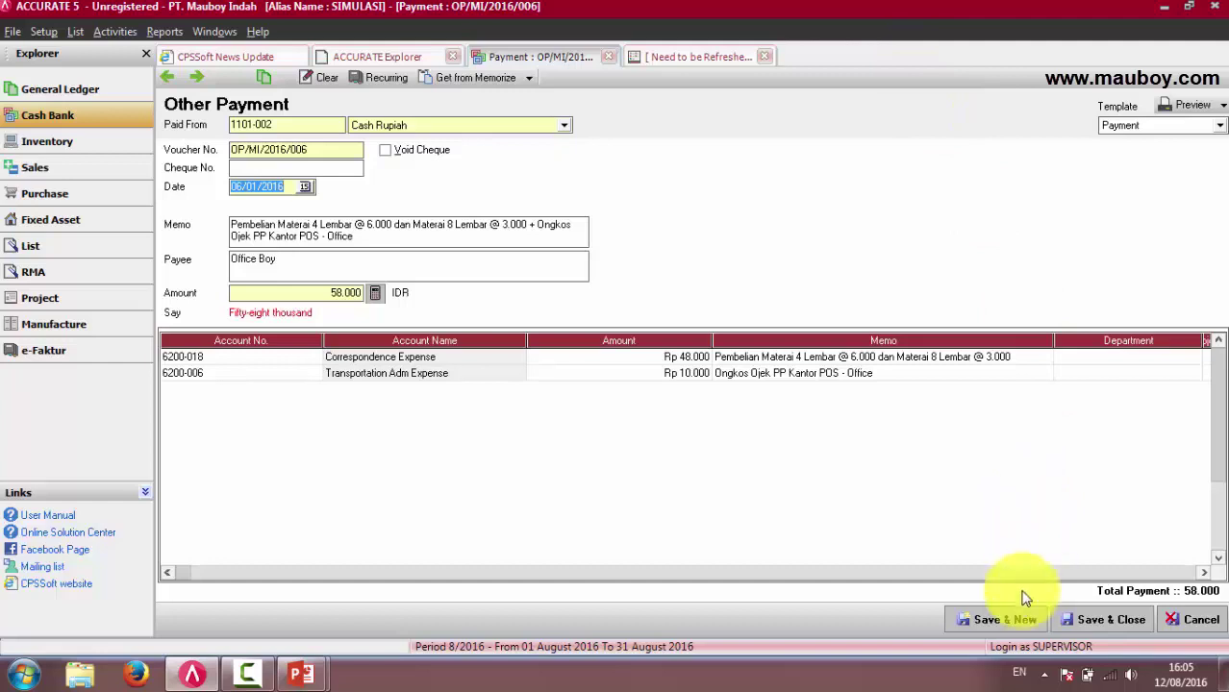
Step: Save the payment and start a new one, consulting the Transaksi 3 instructions on the PowerPoint slide
click(1010, 627)
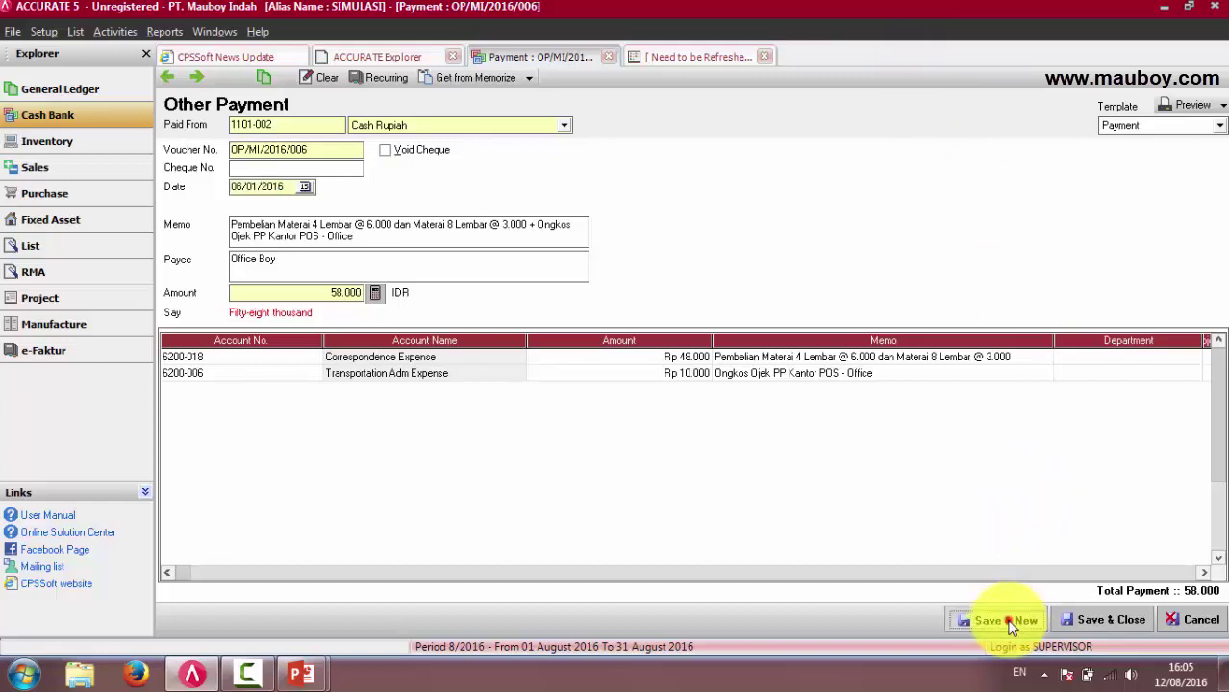
key(alt+Tab)
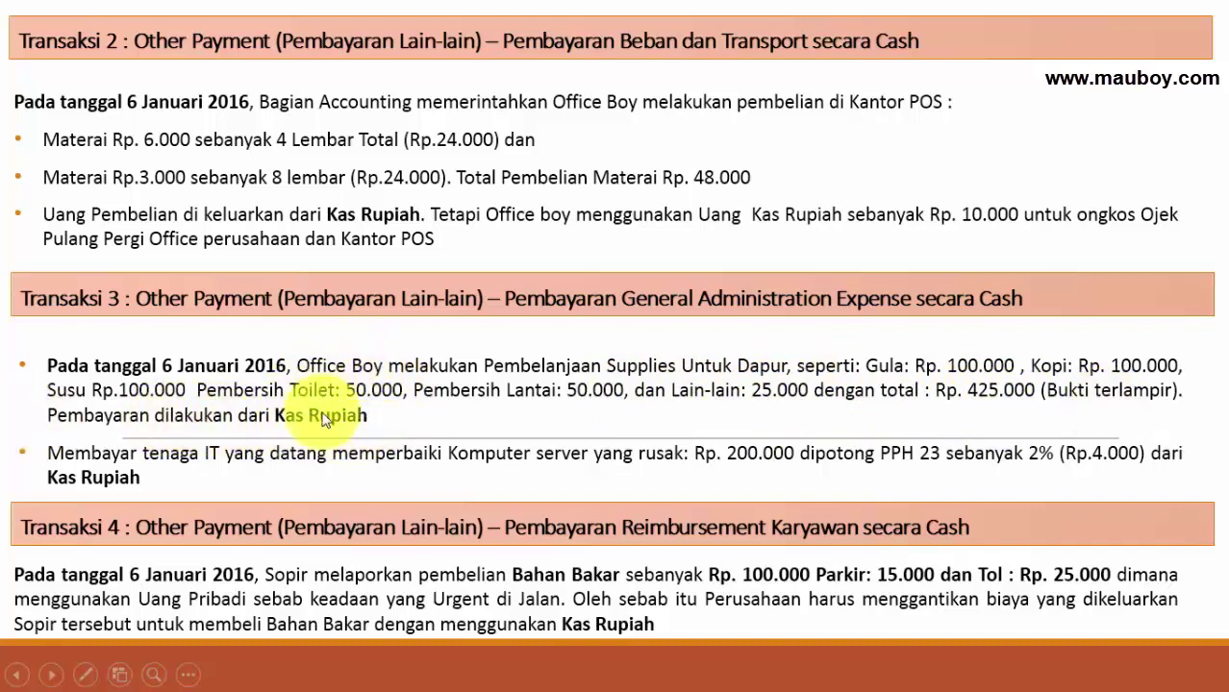
key(alt+Tab)
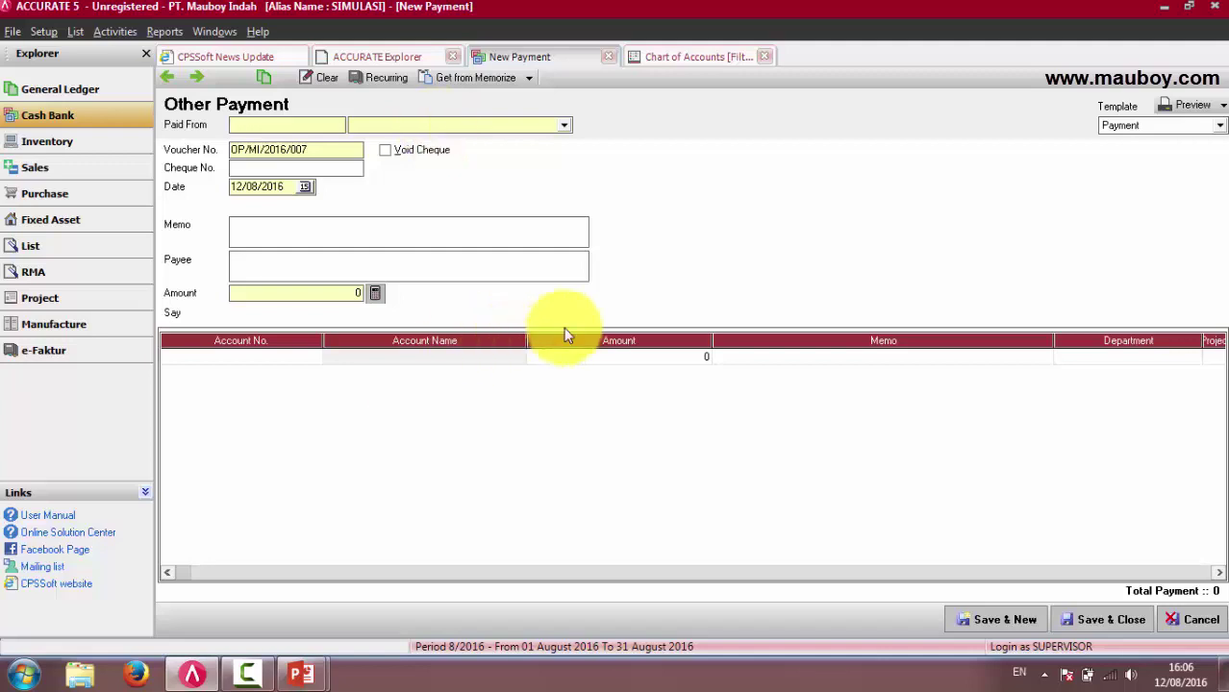
Step: Set the new payment's source account to Cash Rupiah and its date to 06/01/2016
click(85, 116)
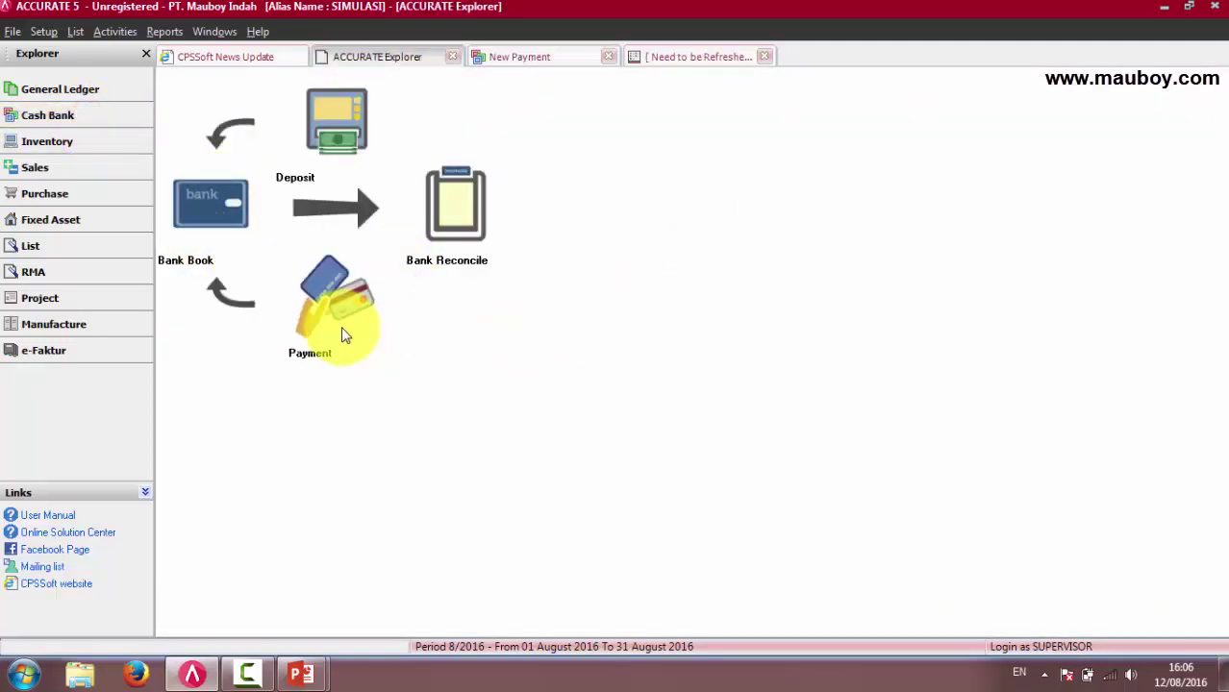
click(563, 52)
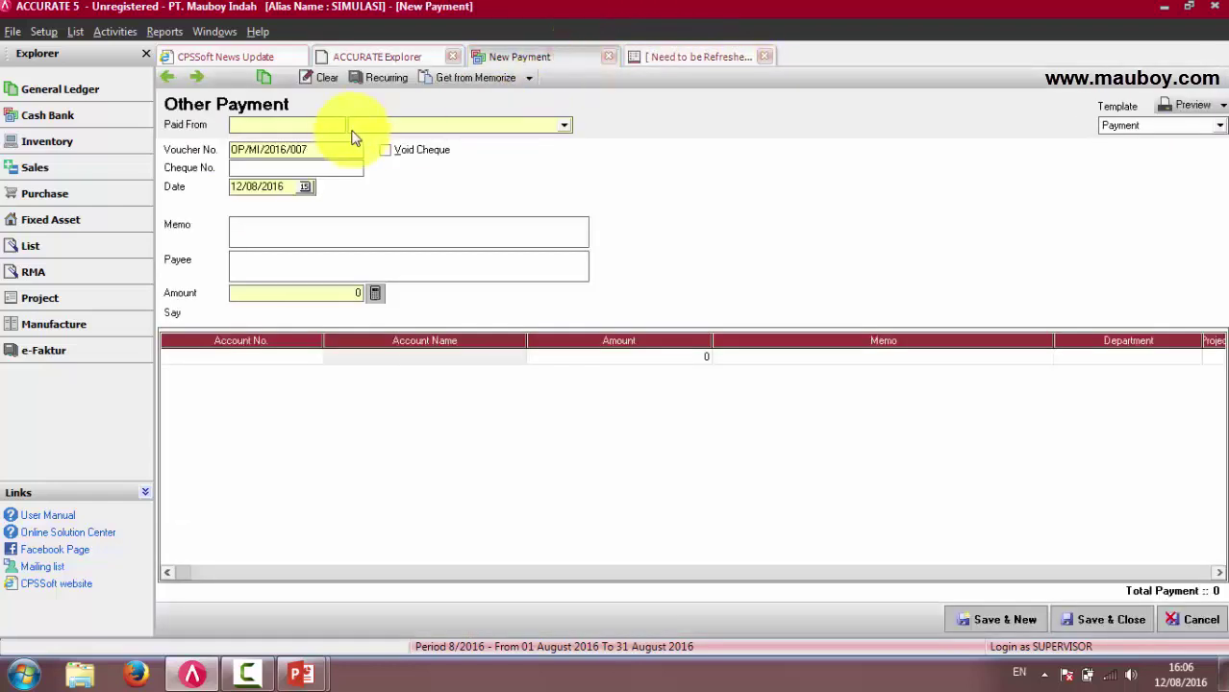
click(385, 129)
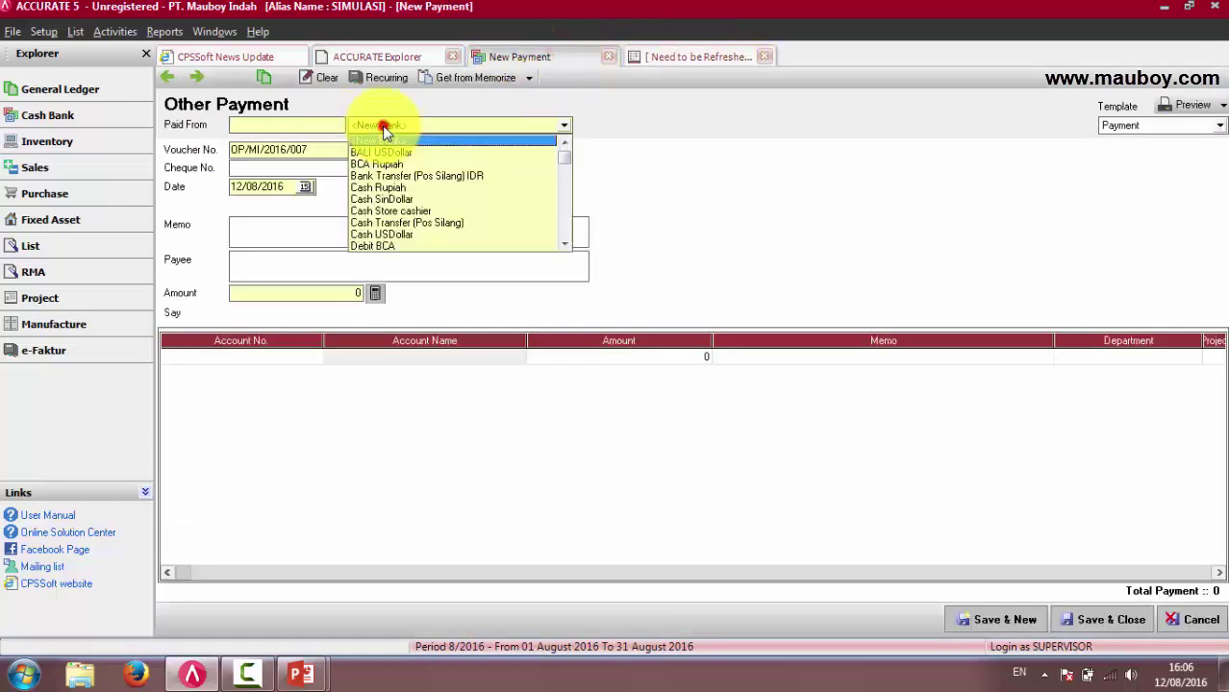
click(382, 187)
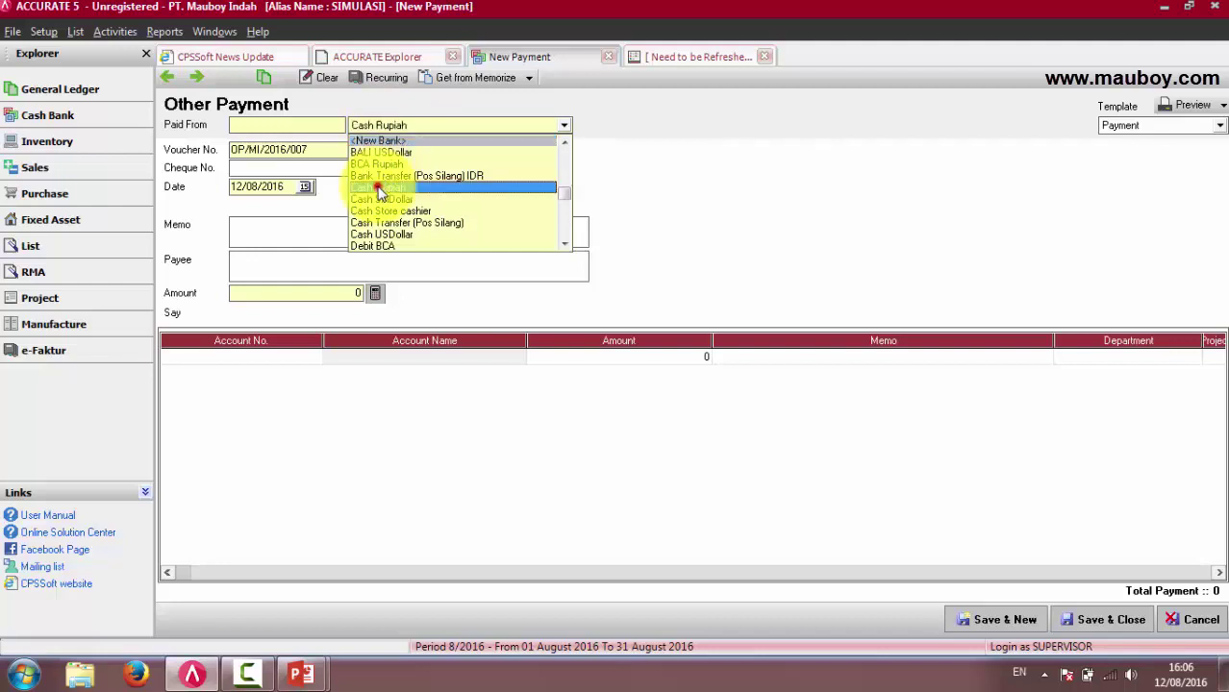
drag(288, 188, 233, 187)
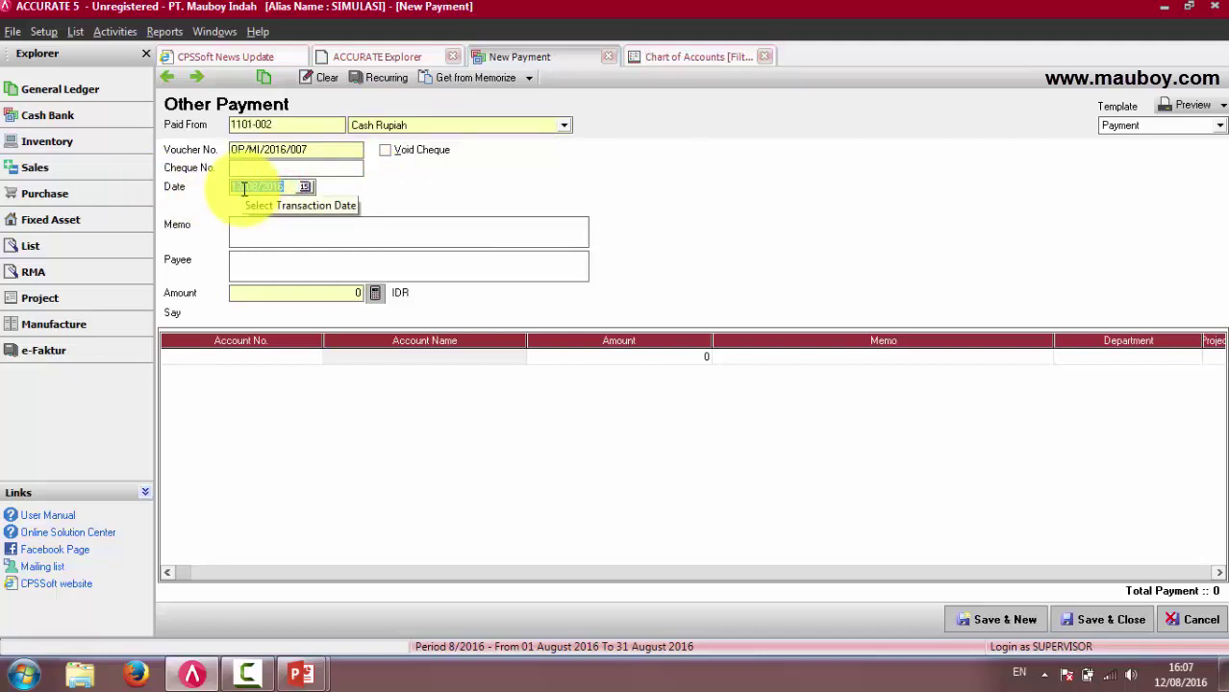
text(06)
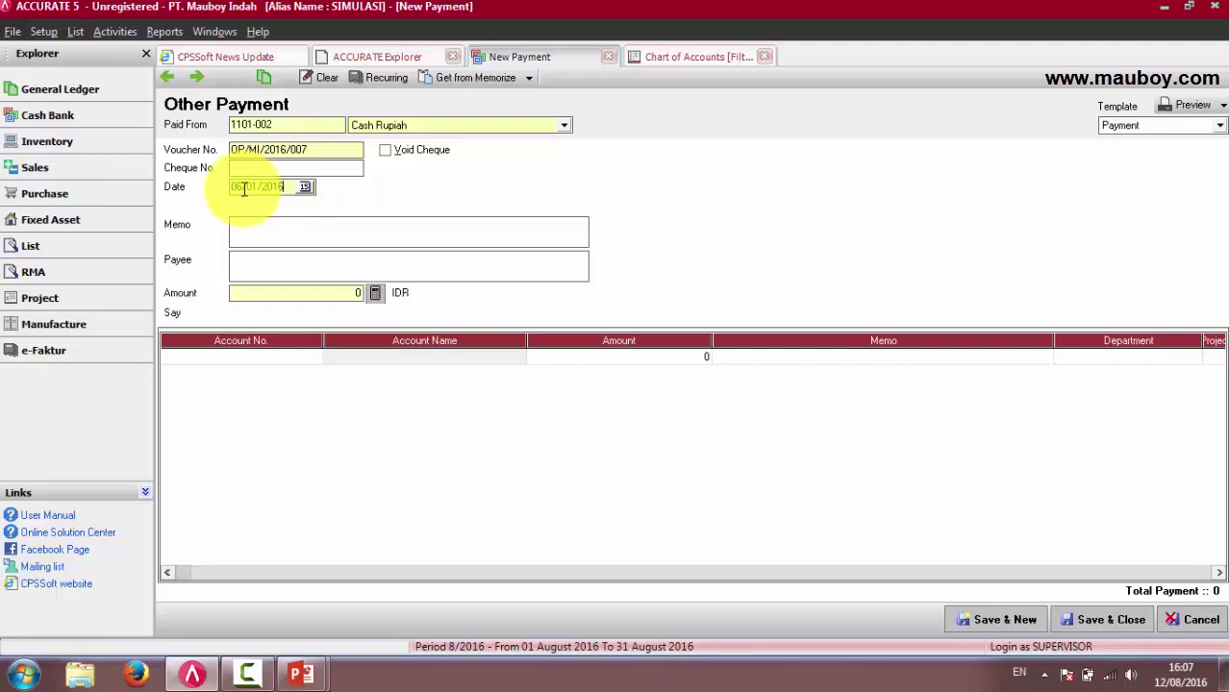
Step: Enter the memo "Pembelian Gula 100.000, Kopi: 100.000 Susu 100.000, Pembersih Toilet 100.000, Pembersih Lantai 50.000, dan Lain-lain 25.000" and the payee Office Boy
double_click(317, 150)
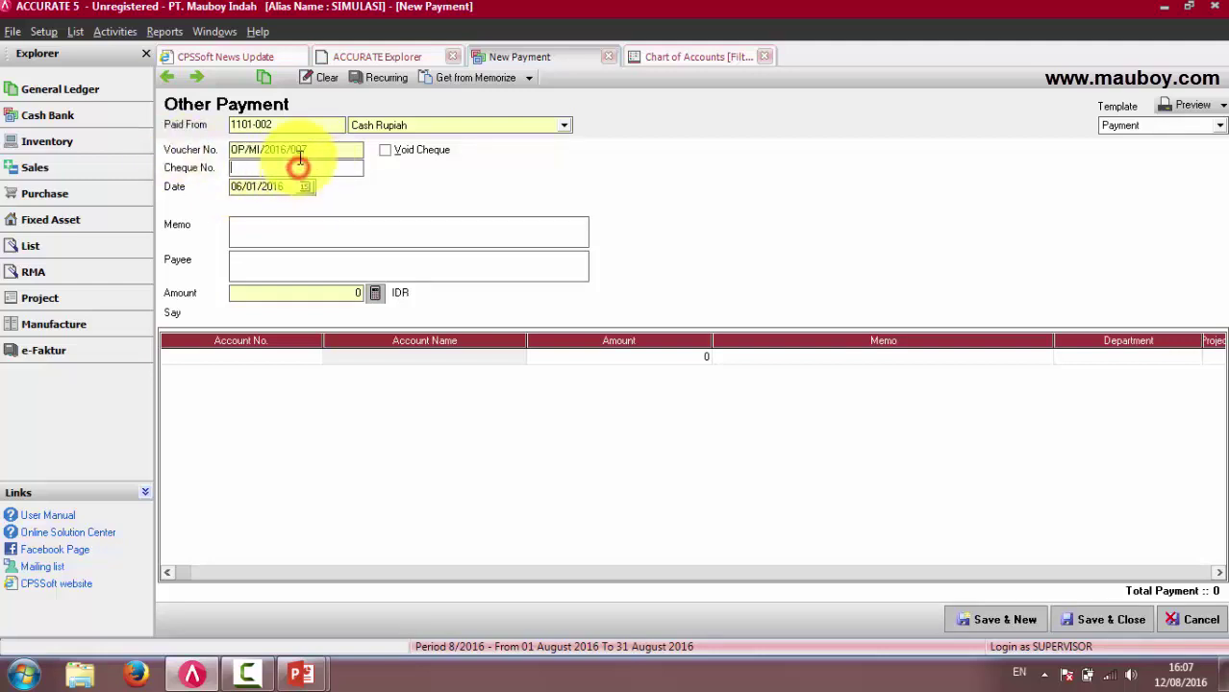
double_click(319, 151)
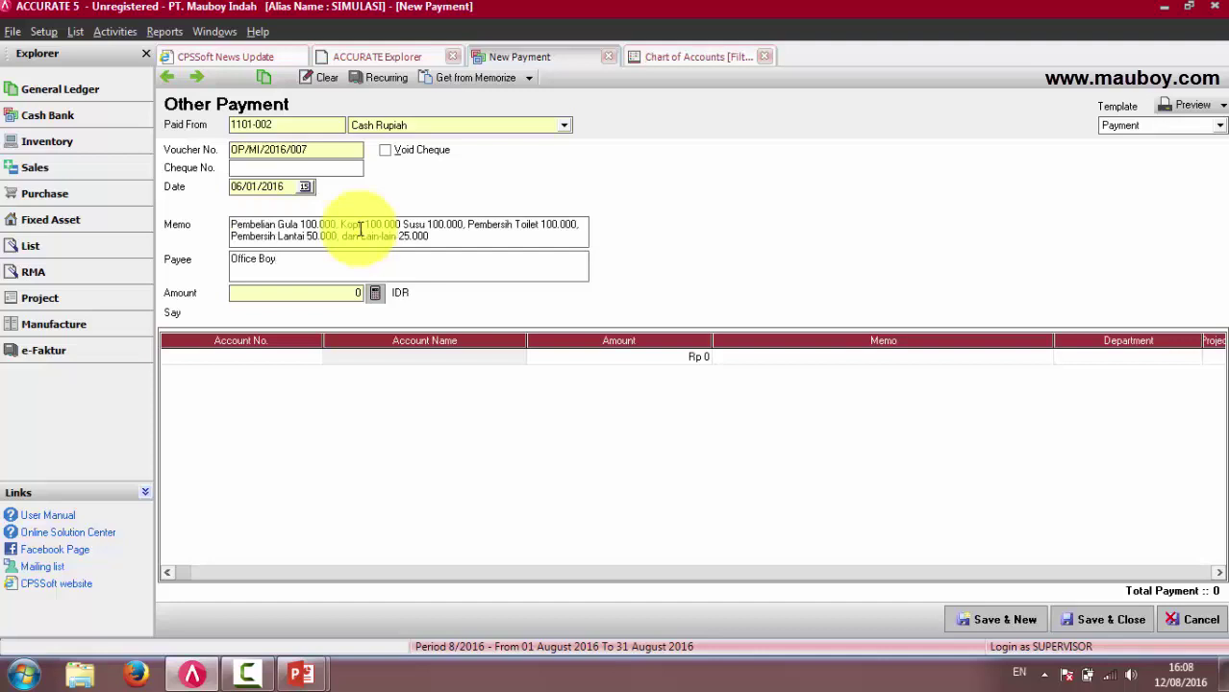
drag(460, 239, 195, 213)
drag(297, 261, 227, 263)
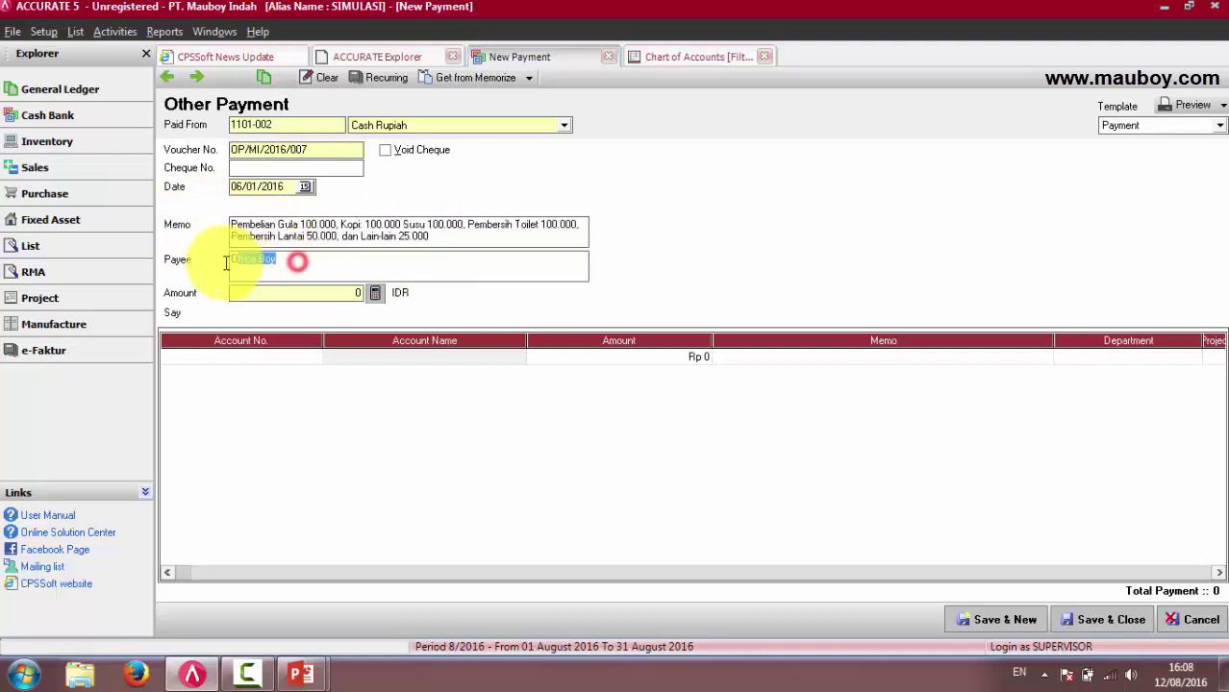
Step: Browse the GL account list for a suitable expense account, searching for "sup" and "meal", and close it without choosing one
click(311, 357)
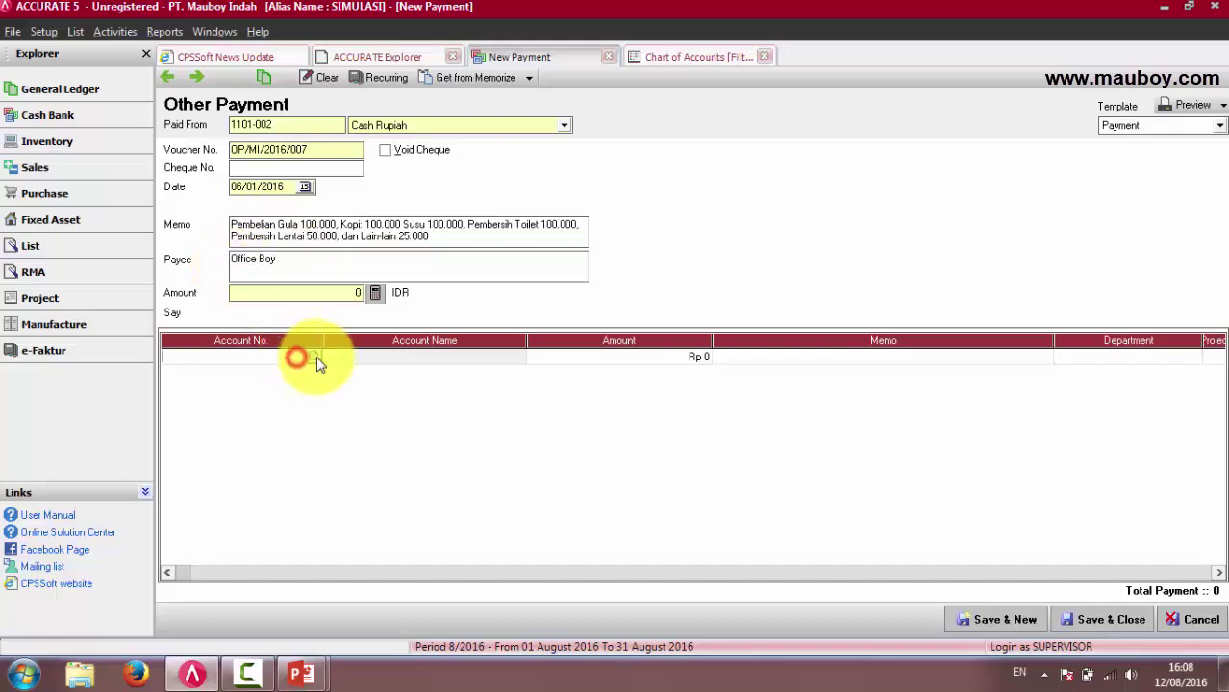
click(316, 357)
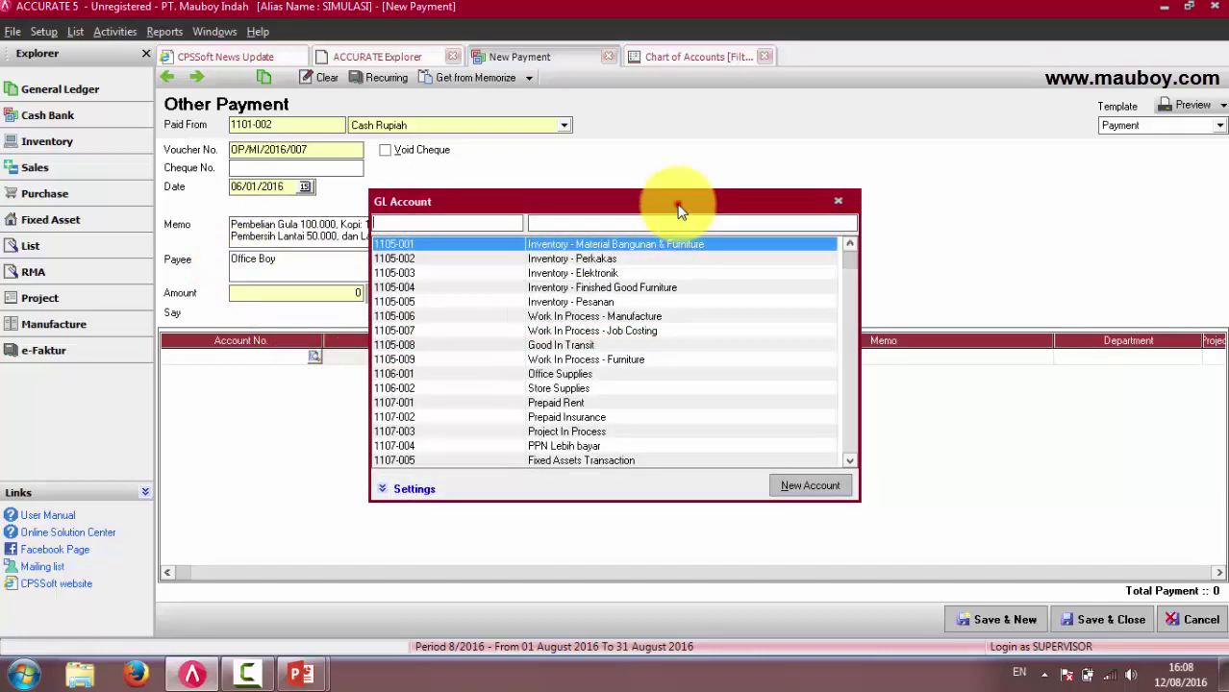
drag(678, 205, 748, 317)
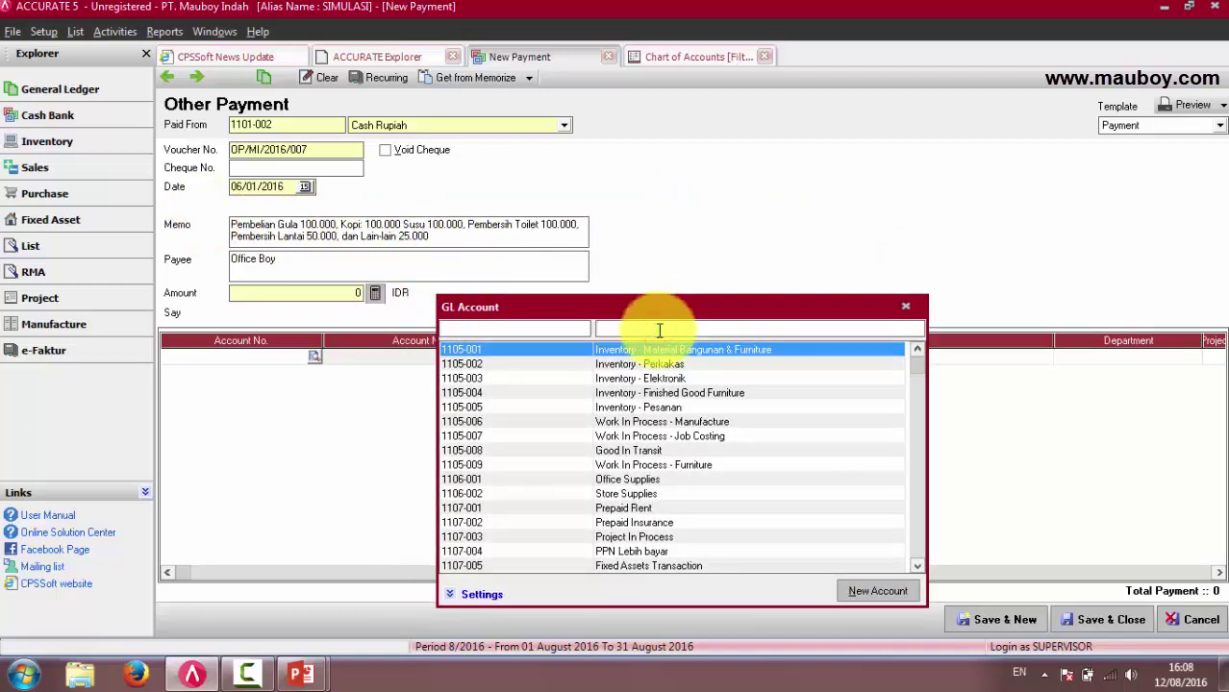
click(917, 568)
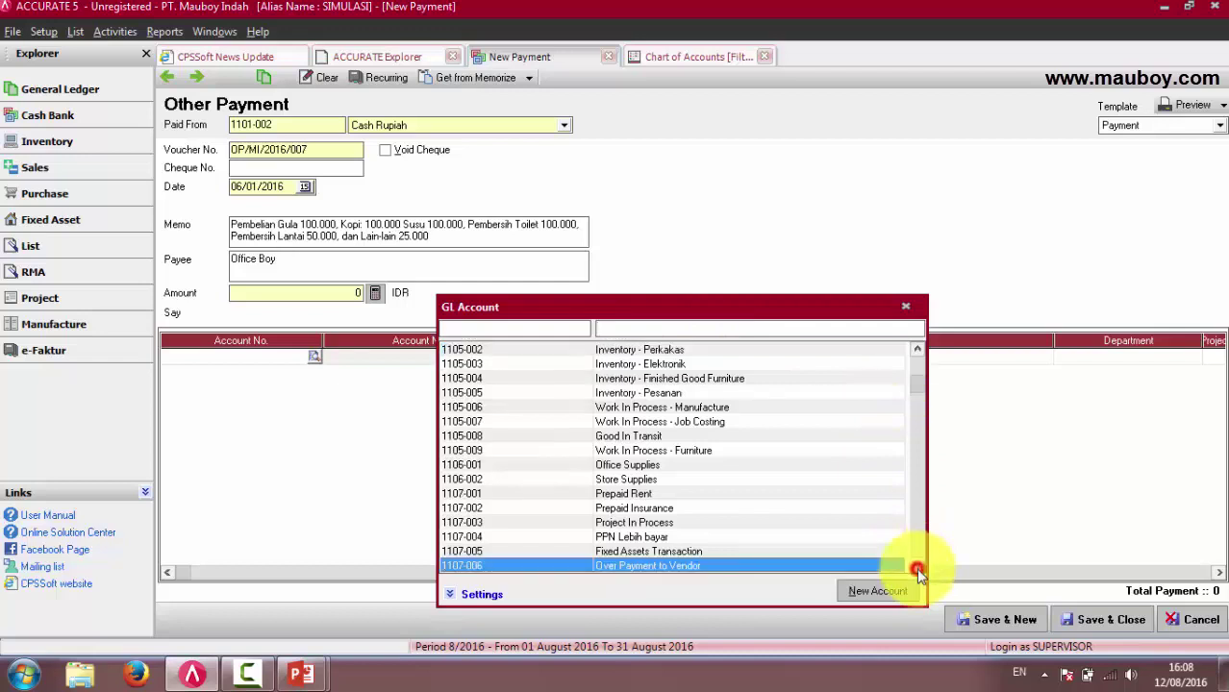
drag(917, 568, 916, 568)
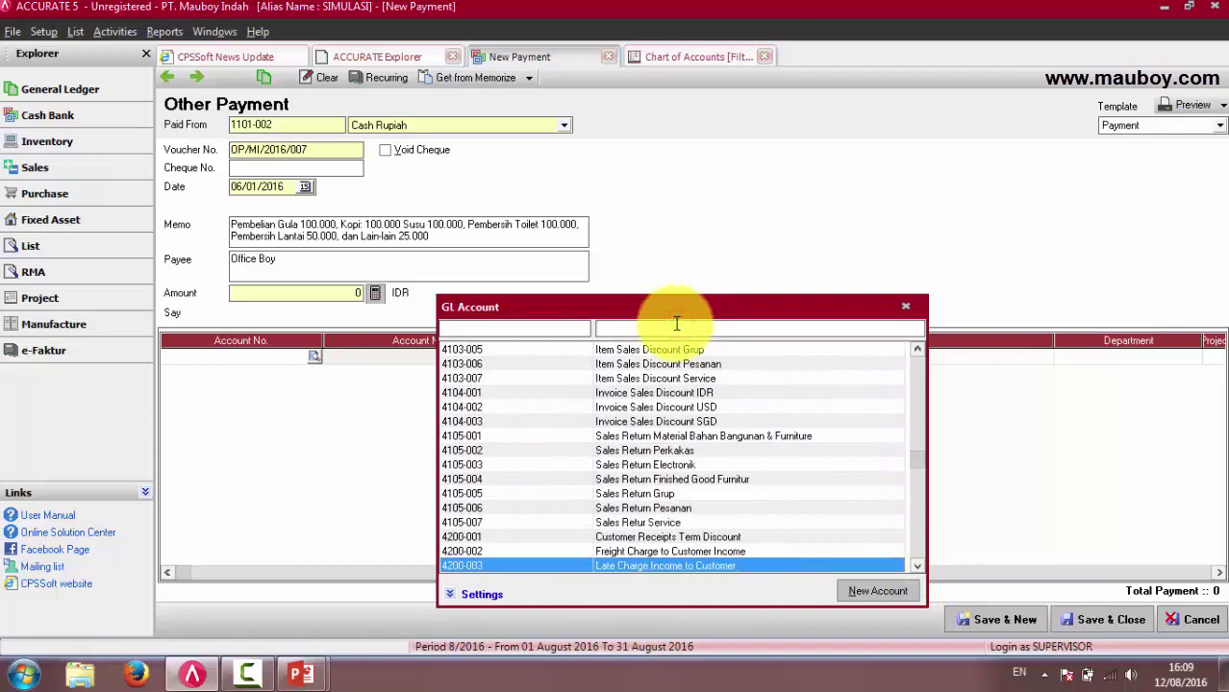
text(sup)
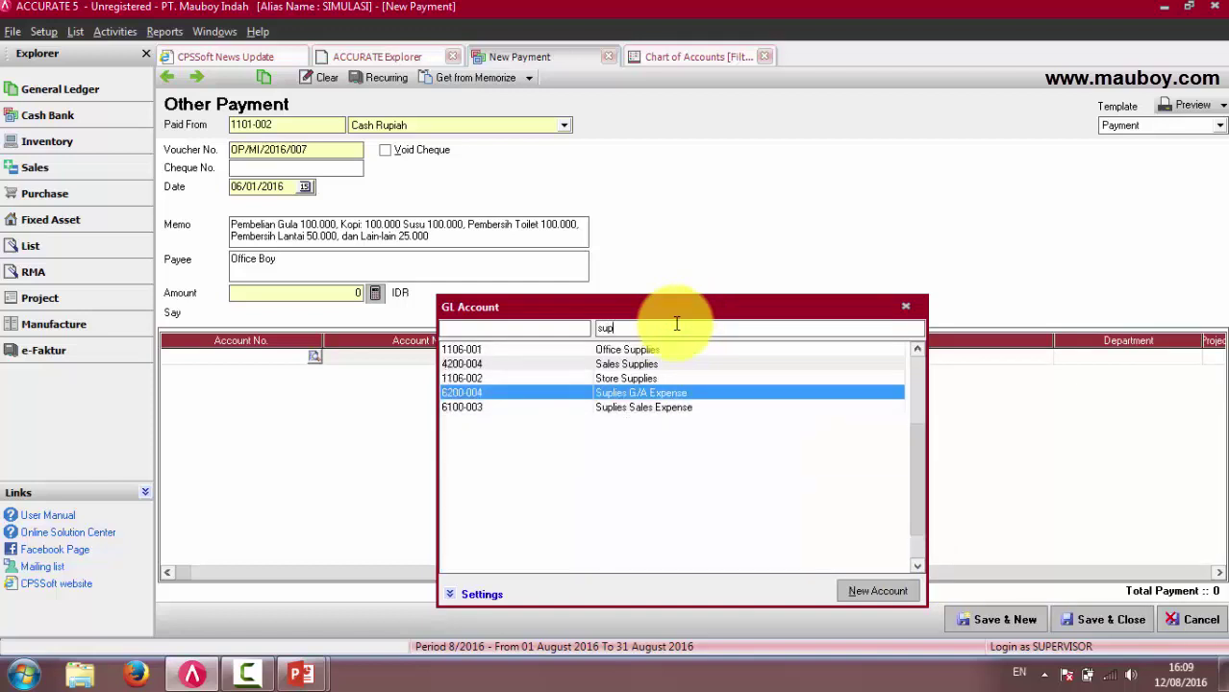
key(BackSpace)
key(BackSpace)
key(BackSpace)
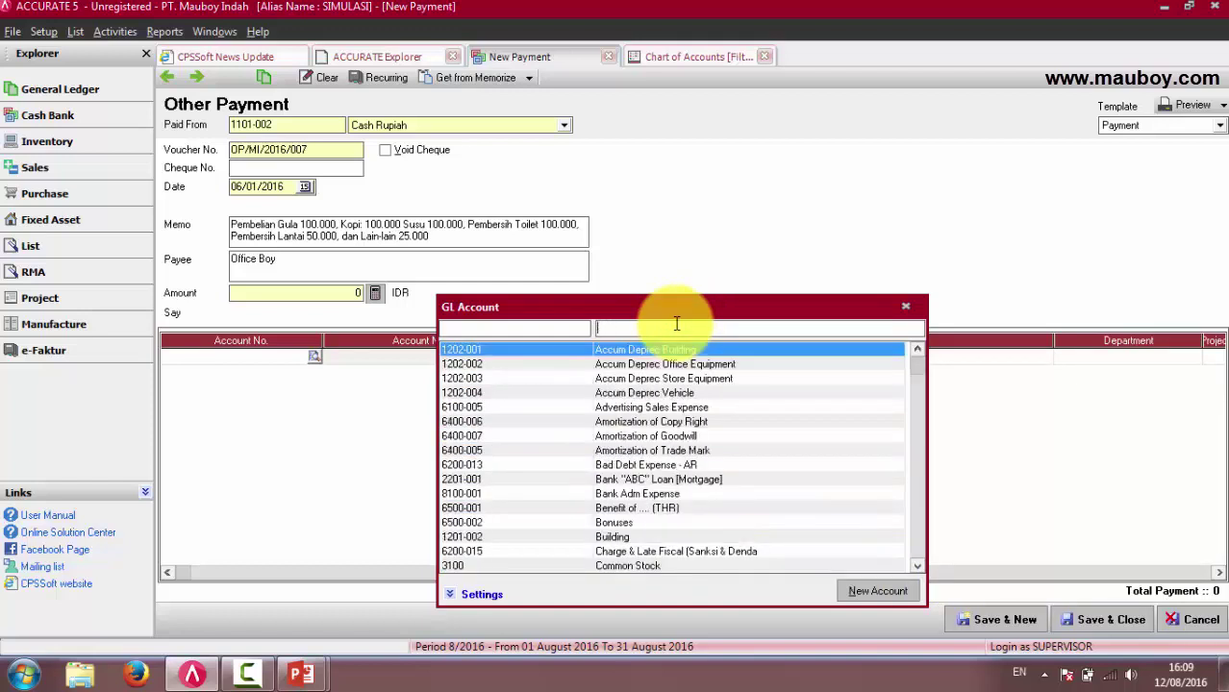
text(meal)
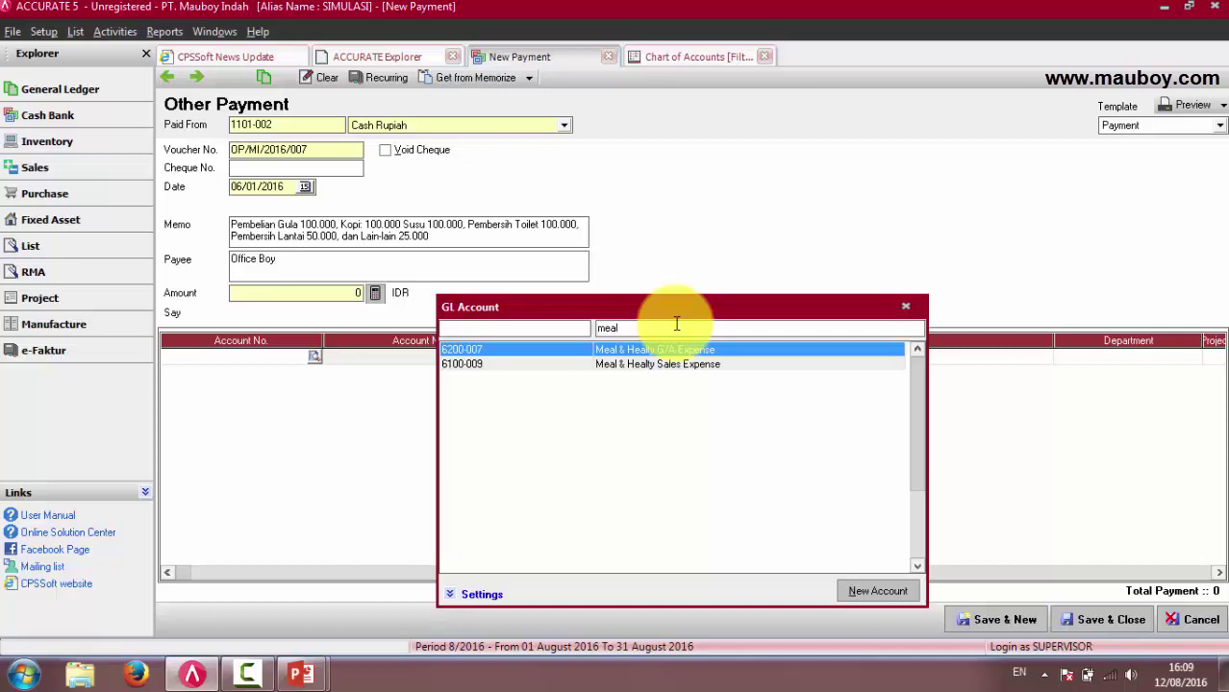
click(904, 307)
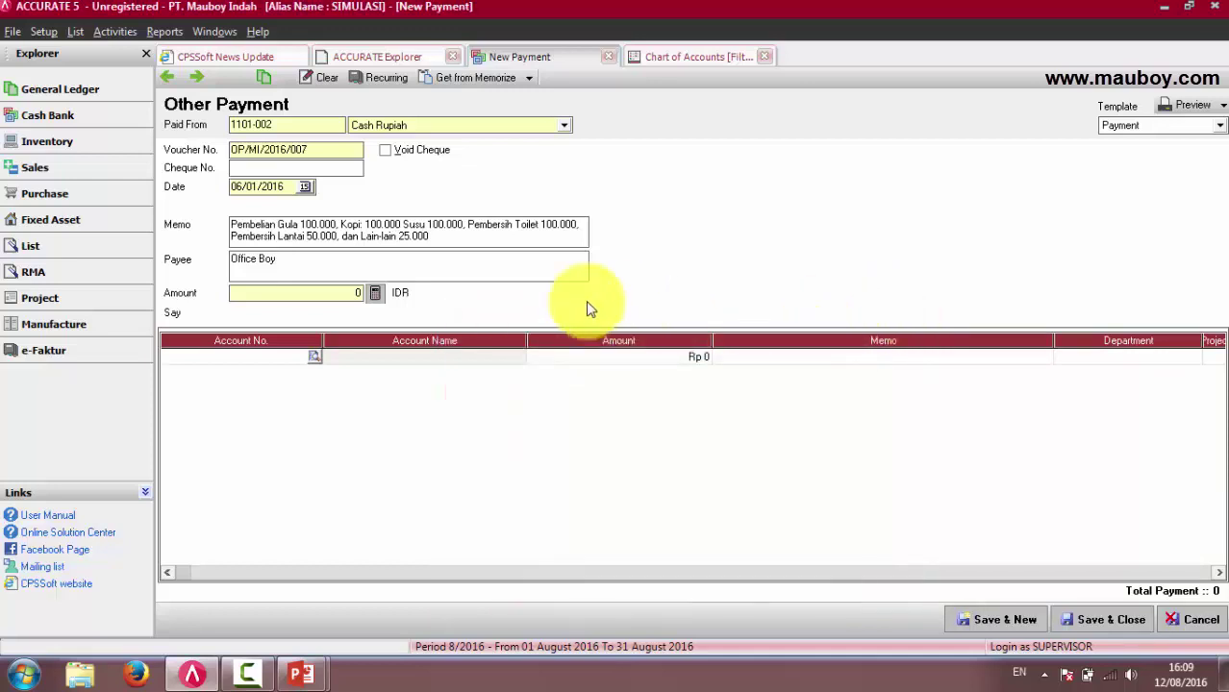
Step: Review the payment's memo and payee, and copy the whole memo text
drag(460, 237, 201, 219)
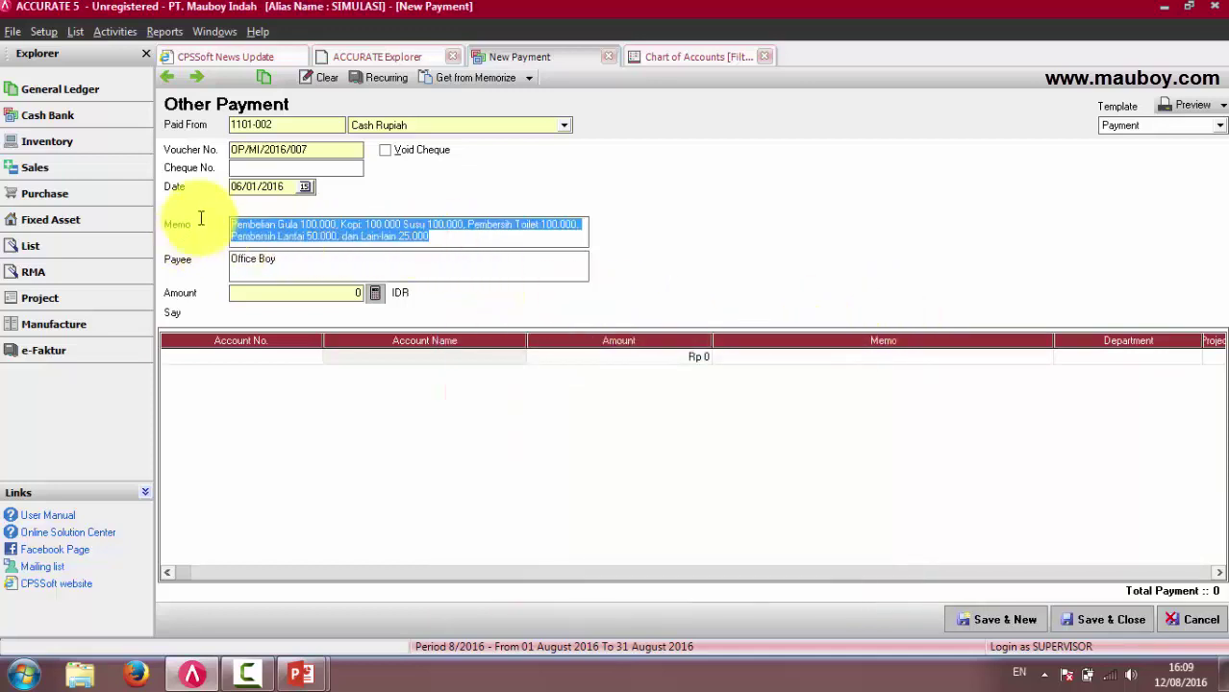
drag(287, 260, 208, 254)
click(307, 268)
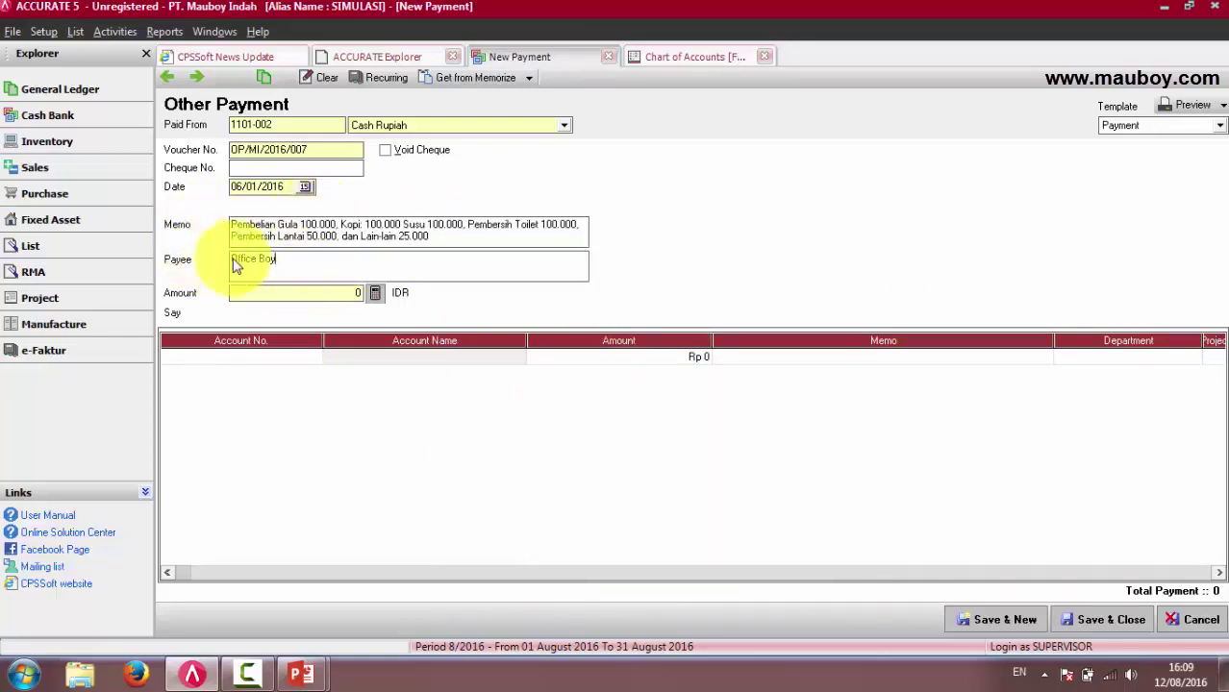
triple_click(448, 237)
key(ctrl+c)
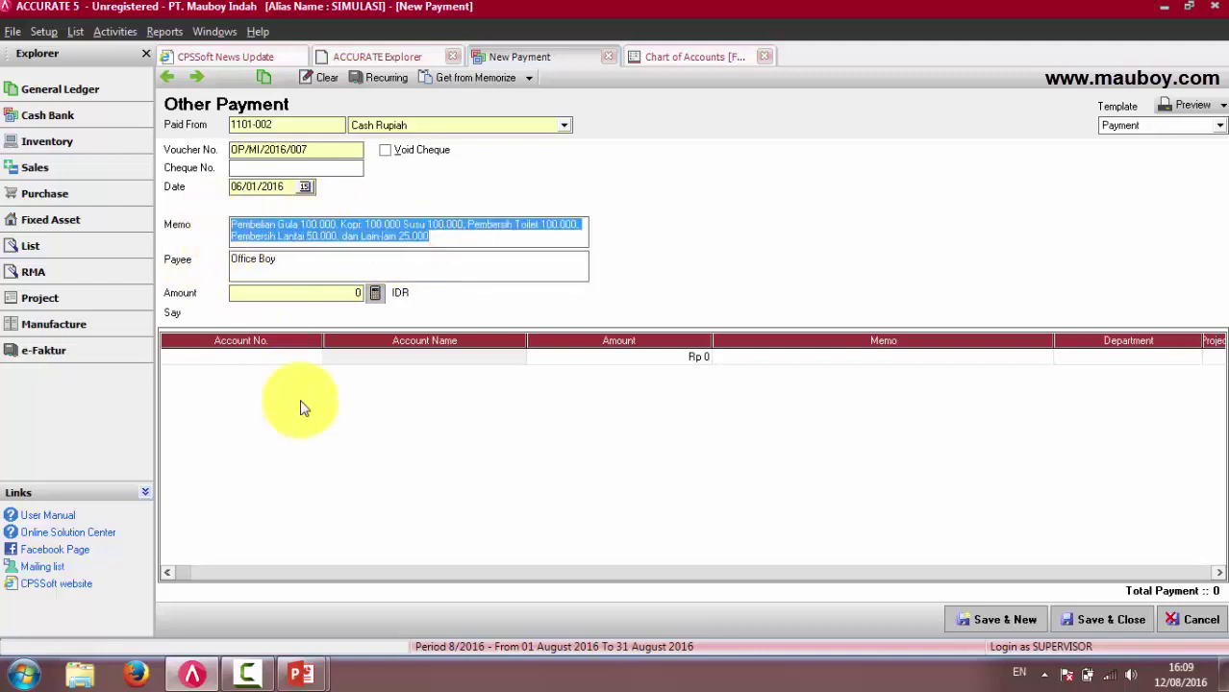
Step: Add an expense line for account 6200-004 Suplies G/A Expense, found by searching "sup", with the amount 425000
click(299, 366)
text(sup)
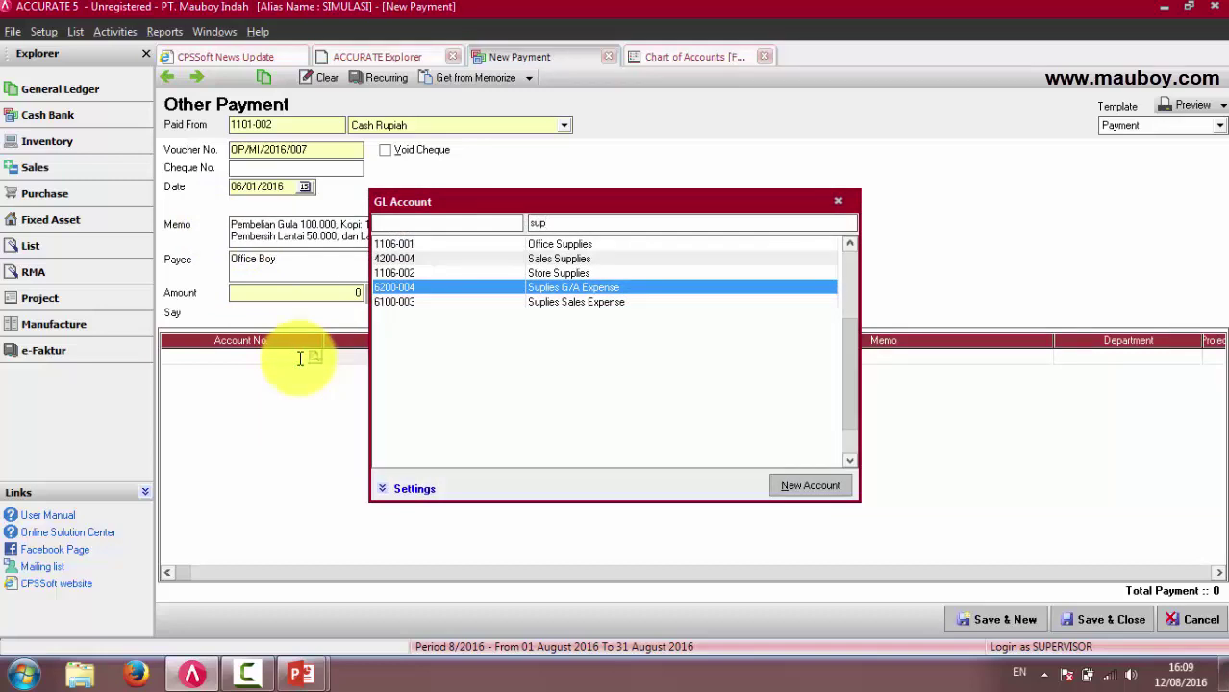
key(Return)
key(Tab)
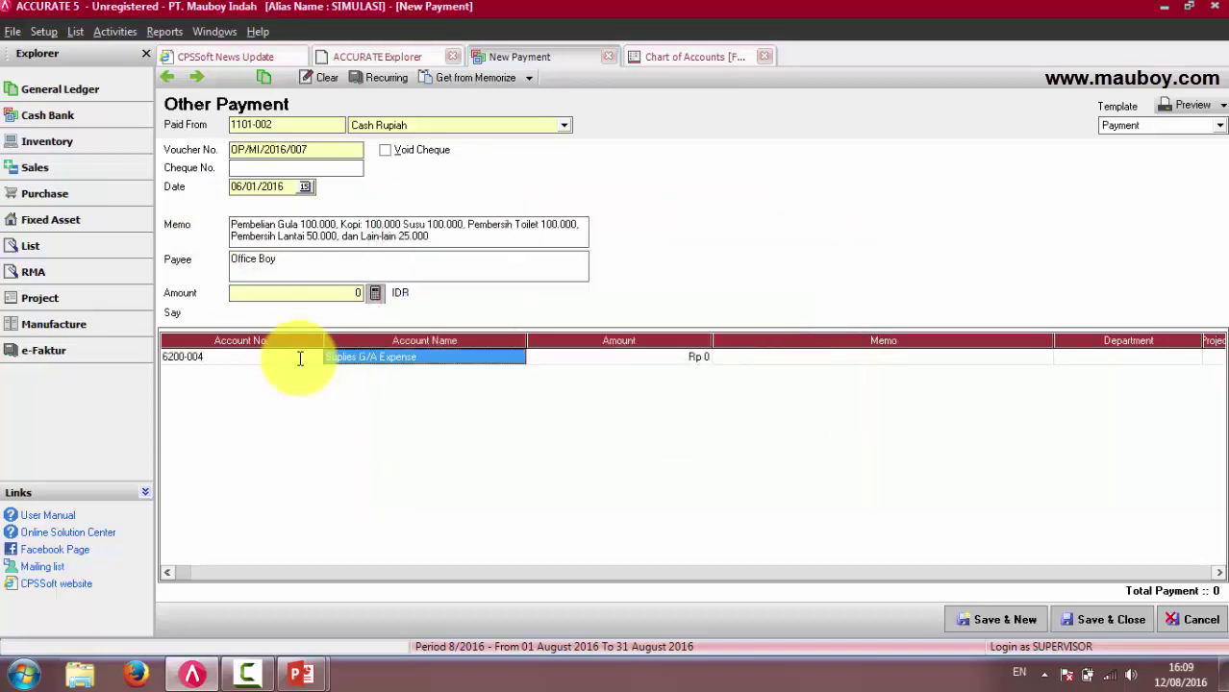
key(Tab)
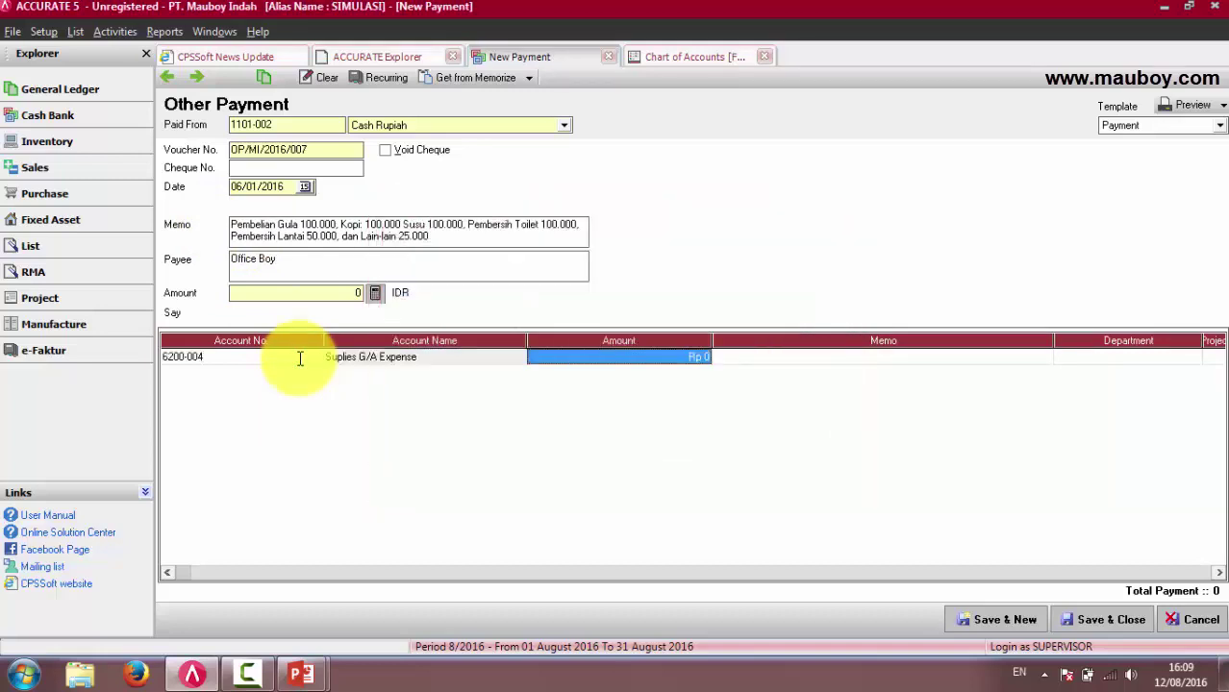
text(425000)
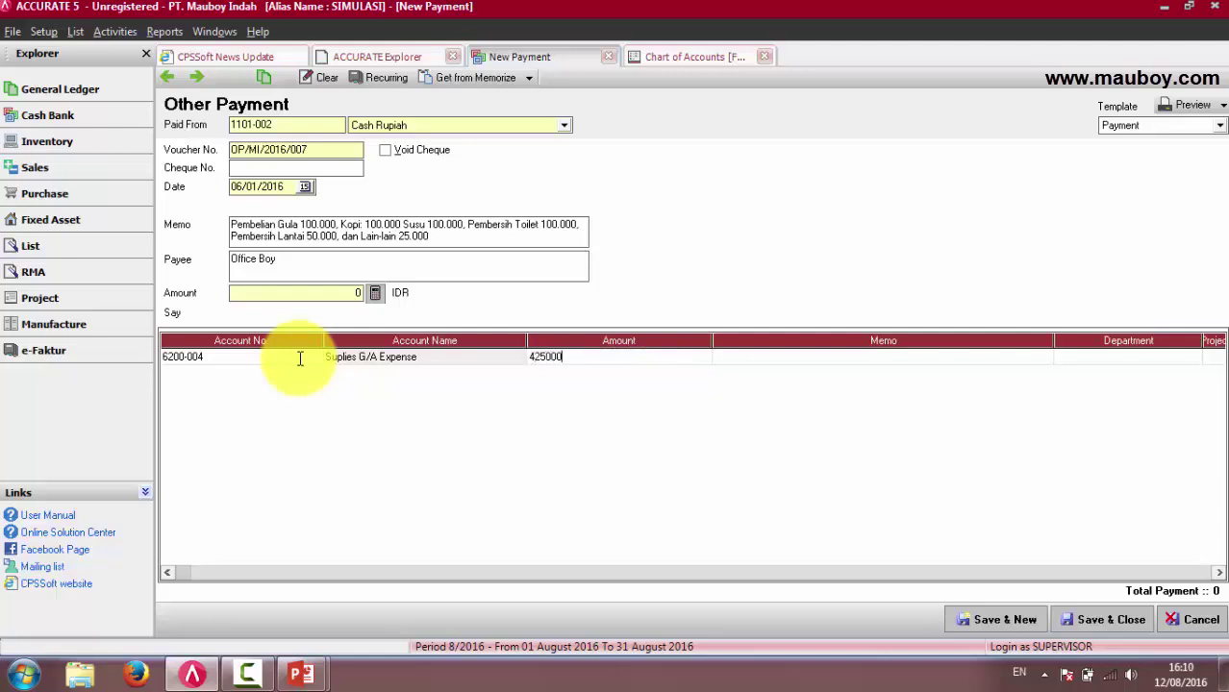
key(Tab)
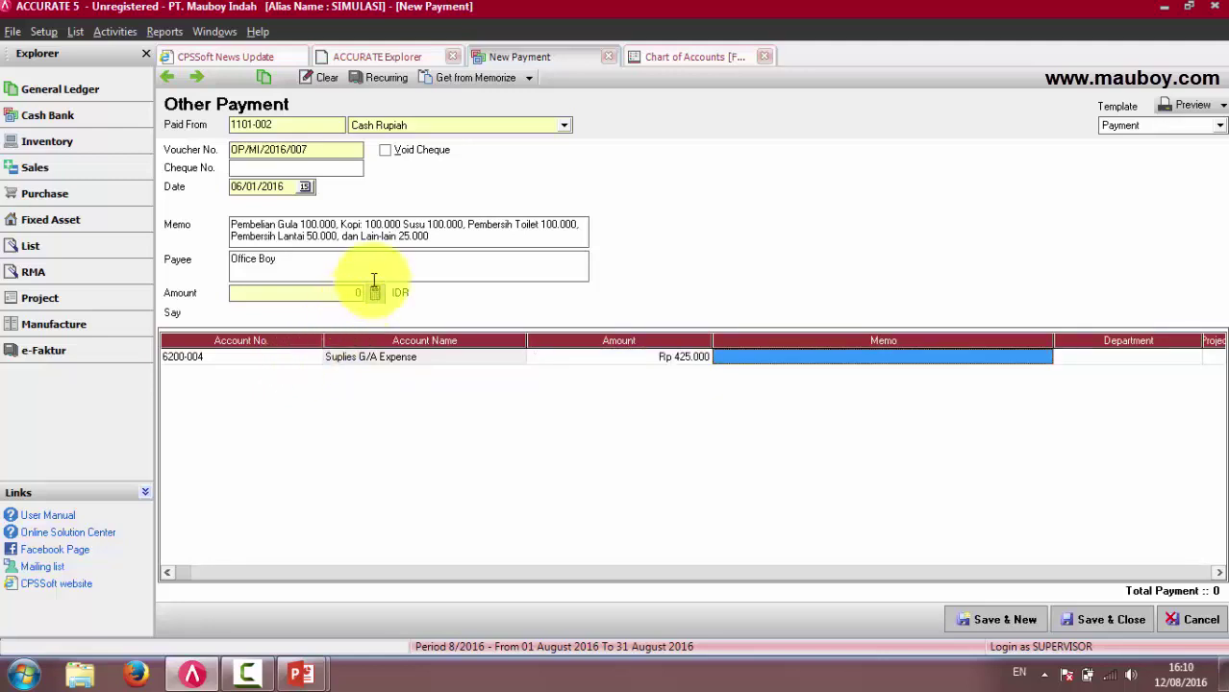
Step: Paste the payment's memo text into the memo of the Suplies G/A Expense line and check the line's amount and account
drag(434, 239, 220, 211)
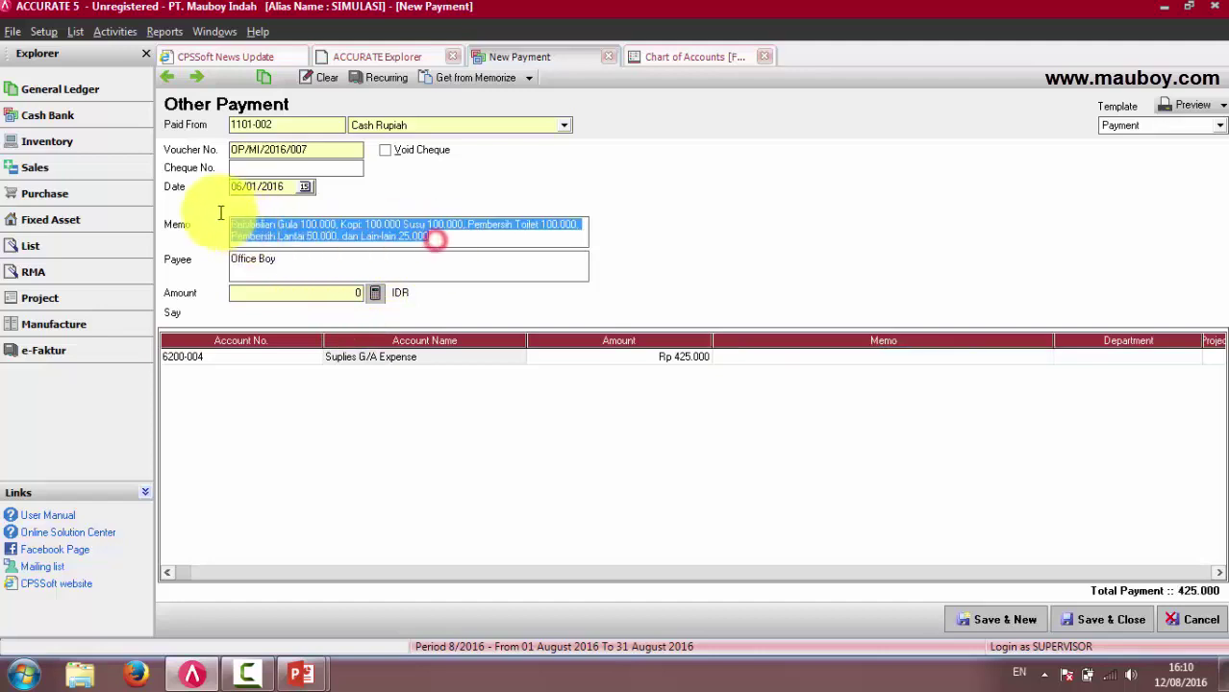
click(760, 358)
key(ctrl+v)
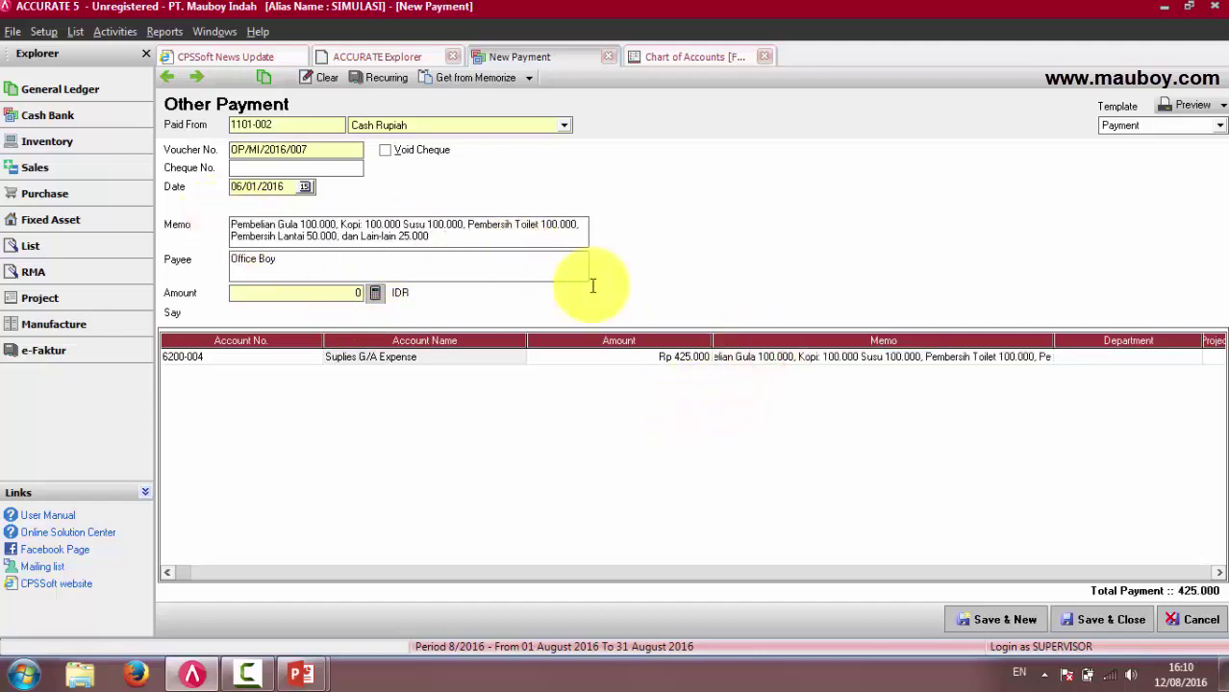
click(681, 359)
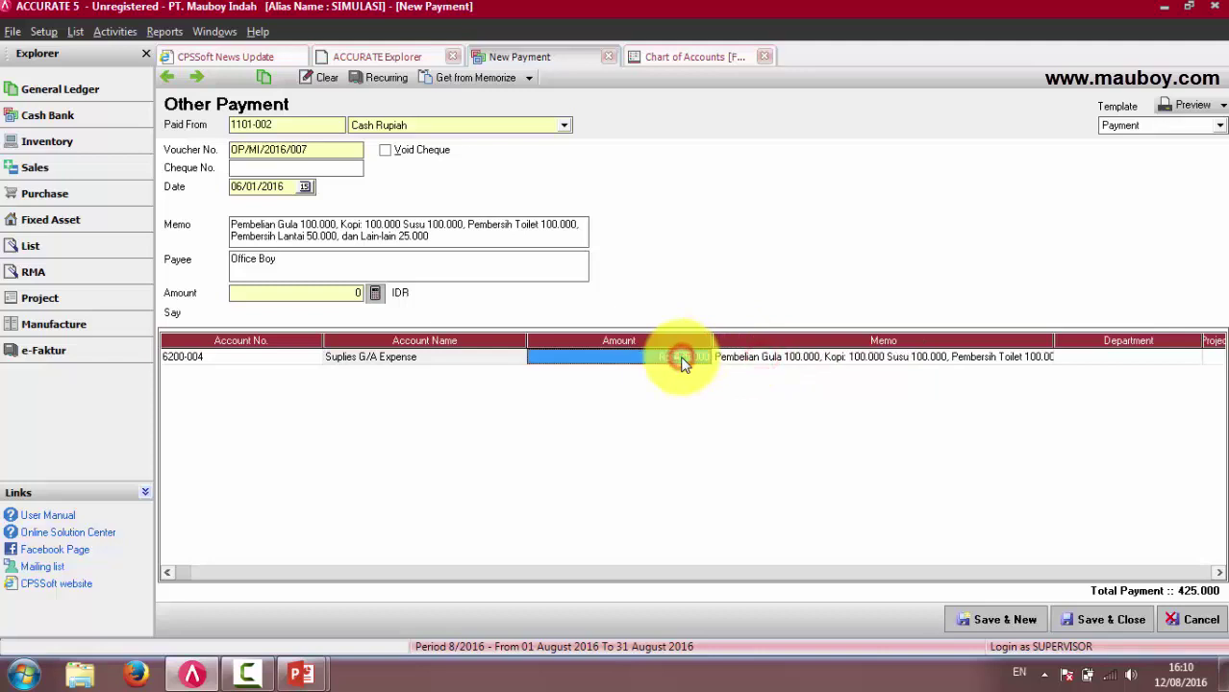
click(374, 358)
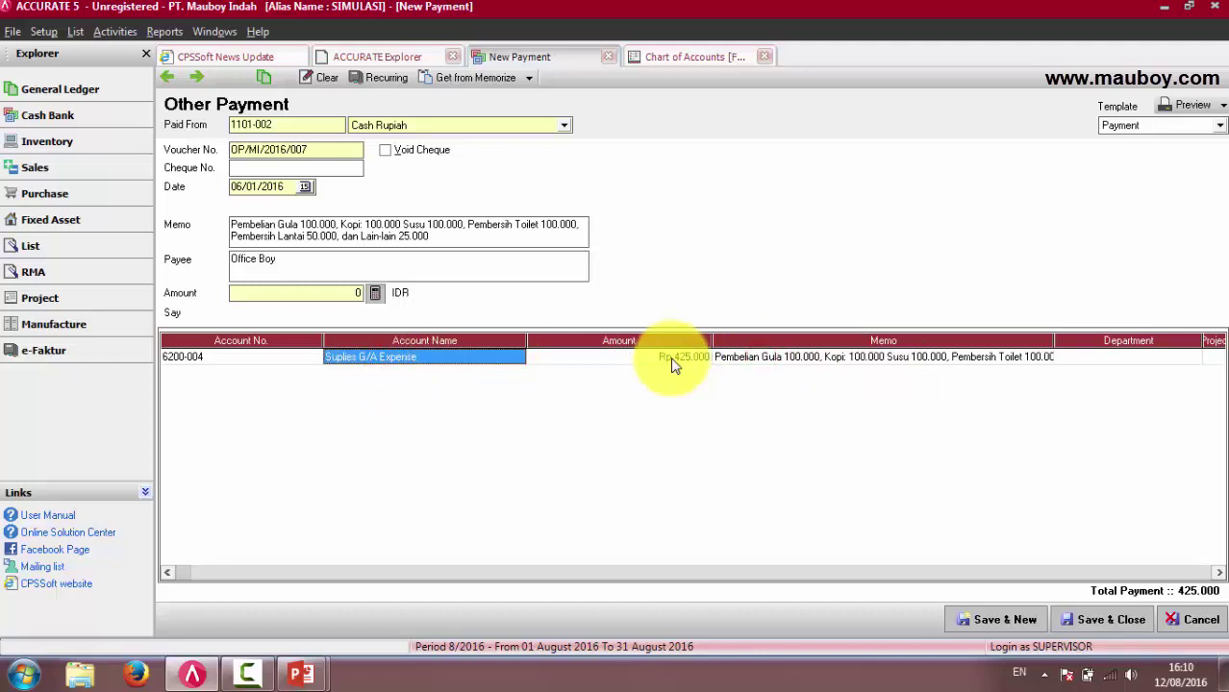
Step: Split the expense into lines for Gula 100.000, Kopi 100.000, Pembersih Toilet 100.000, Pembersih Lantai 50.000 and Lain-lain 25.000, and narrow both account columns
click(673, 361)
drag(445, 238, 206, 226)
click(674, 361)
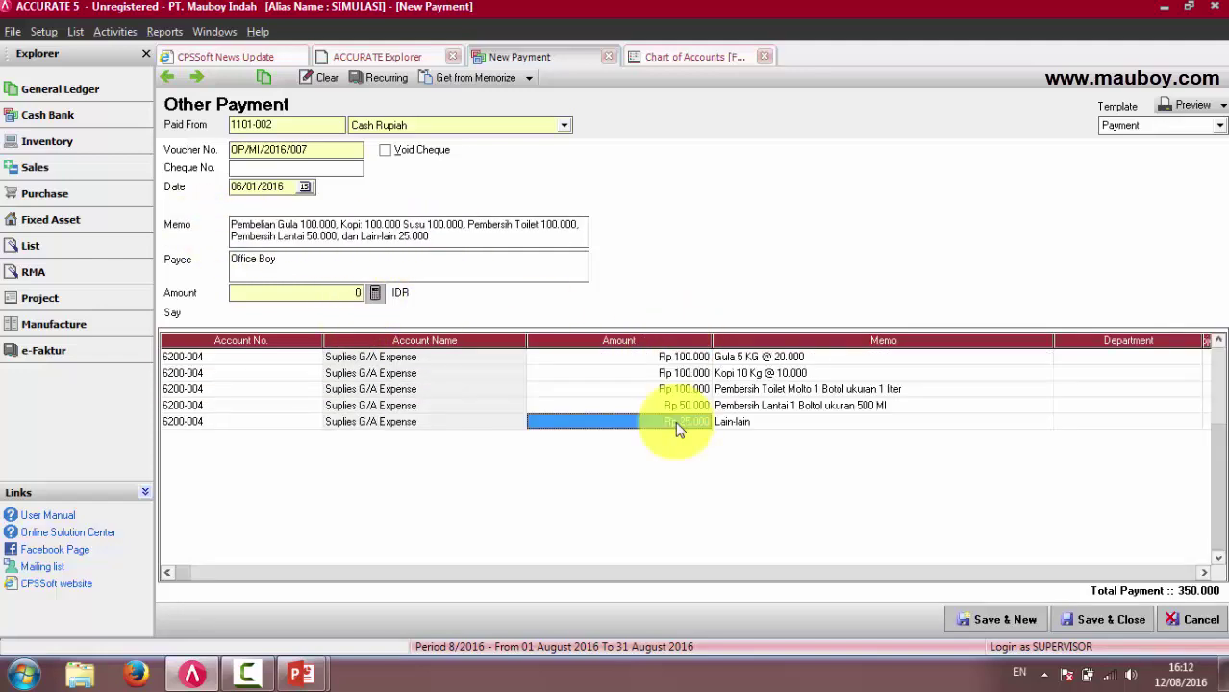
drag(526, 341, 481, 344)
drag(323, 340, 248, 343)
Step: Check the account name assigned to each of the itemized expense lines
click(290, 360)
click(306, 359)
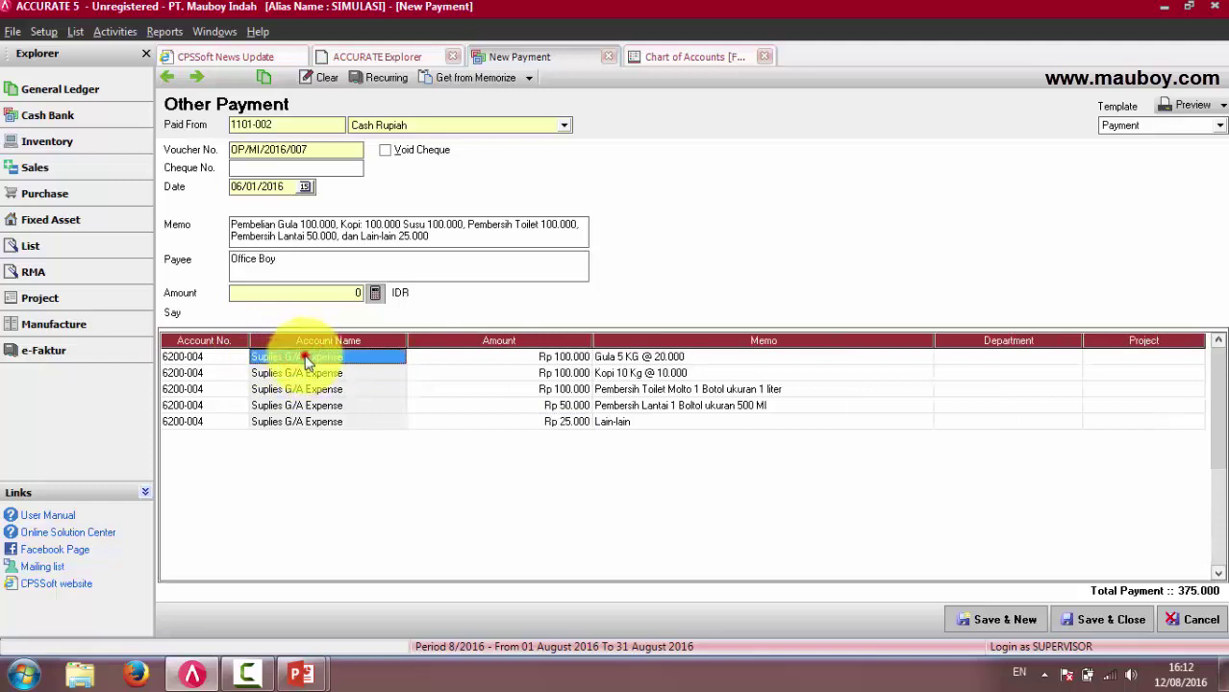
click(303, 373)
click(314, 390)
click(317, 405)
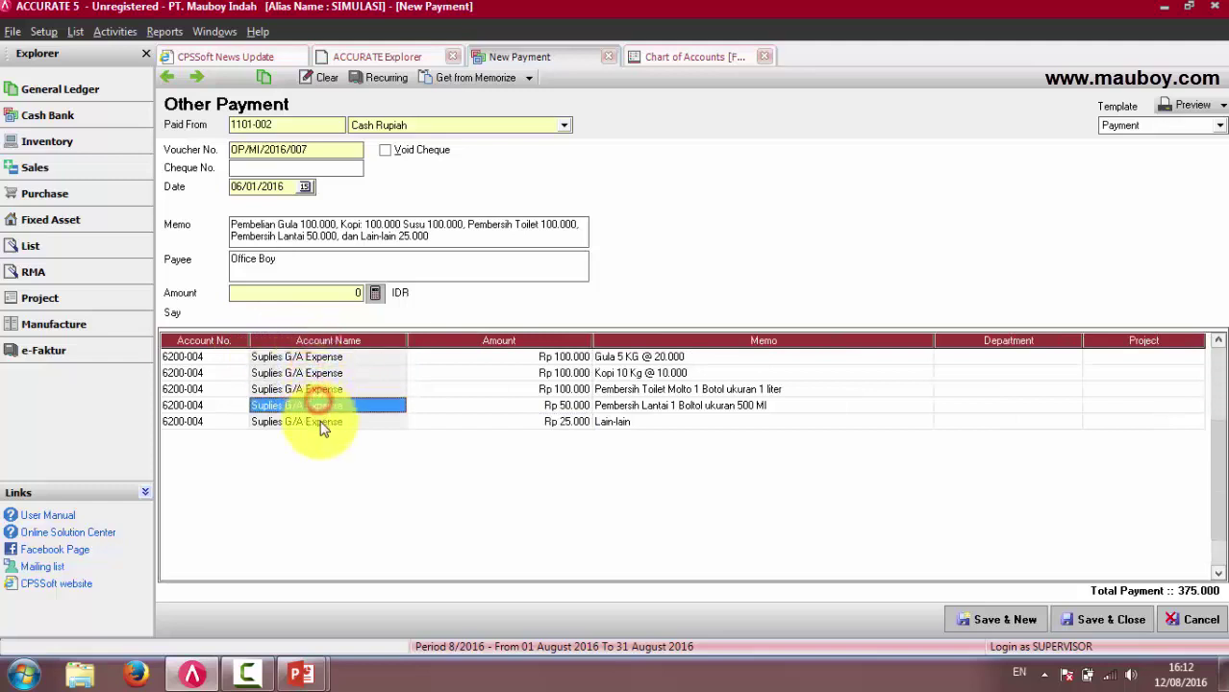
click(322, 424)
click(319, 406)
click(319, 389)
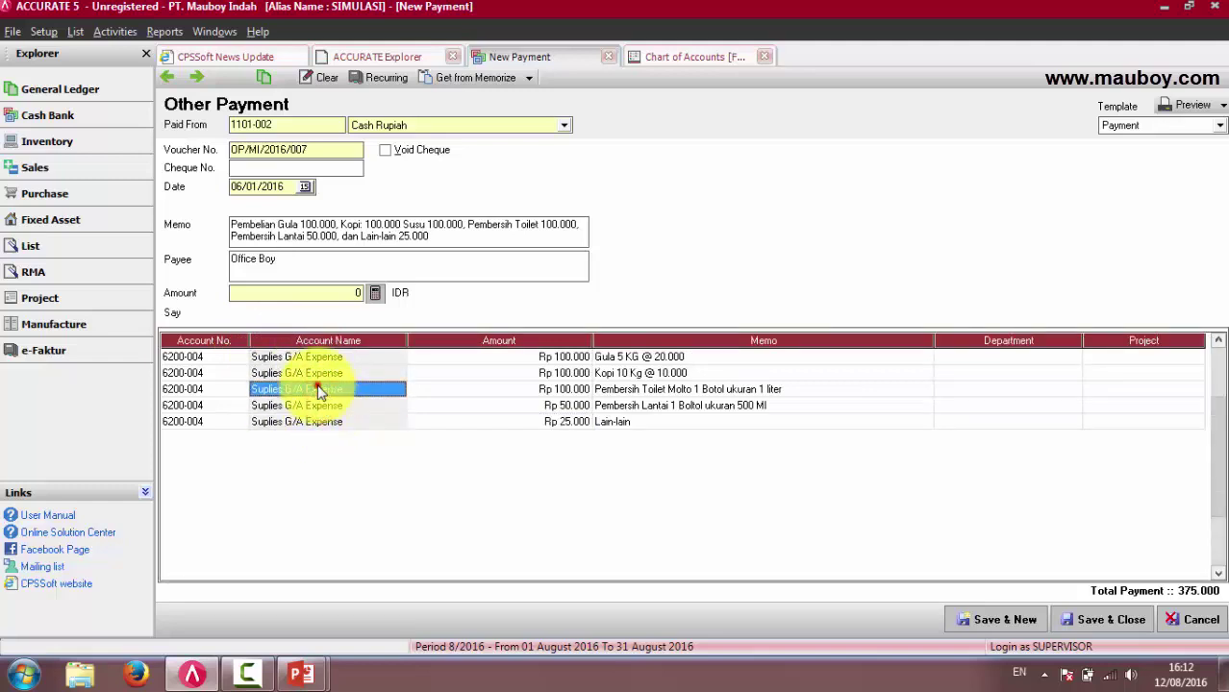
click(315, 373)
click(315, 358)
click(336, 375)
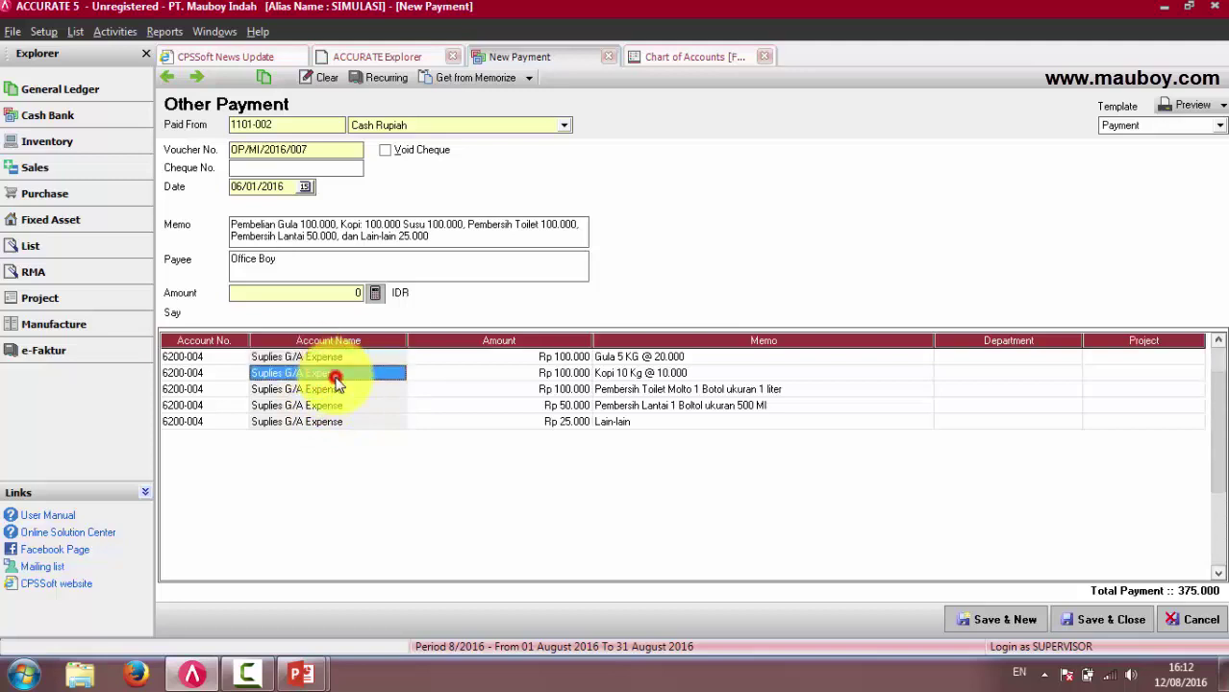
Step: Check the amount and memo of each itemized Suplies G/A Expense line
click(535, 356)
click(534, 373)
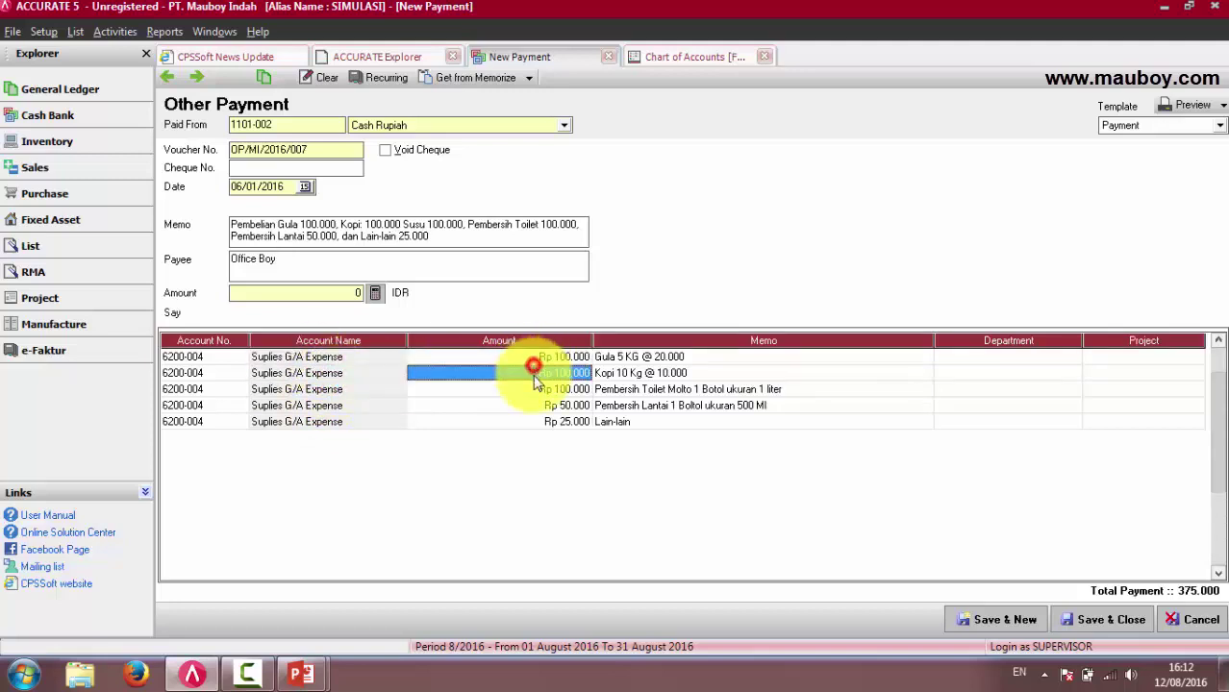
click(535, 390)
click(535, 404)
click(536, 405)
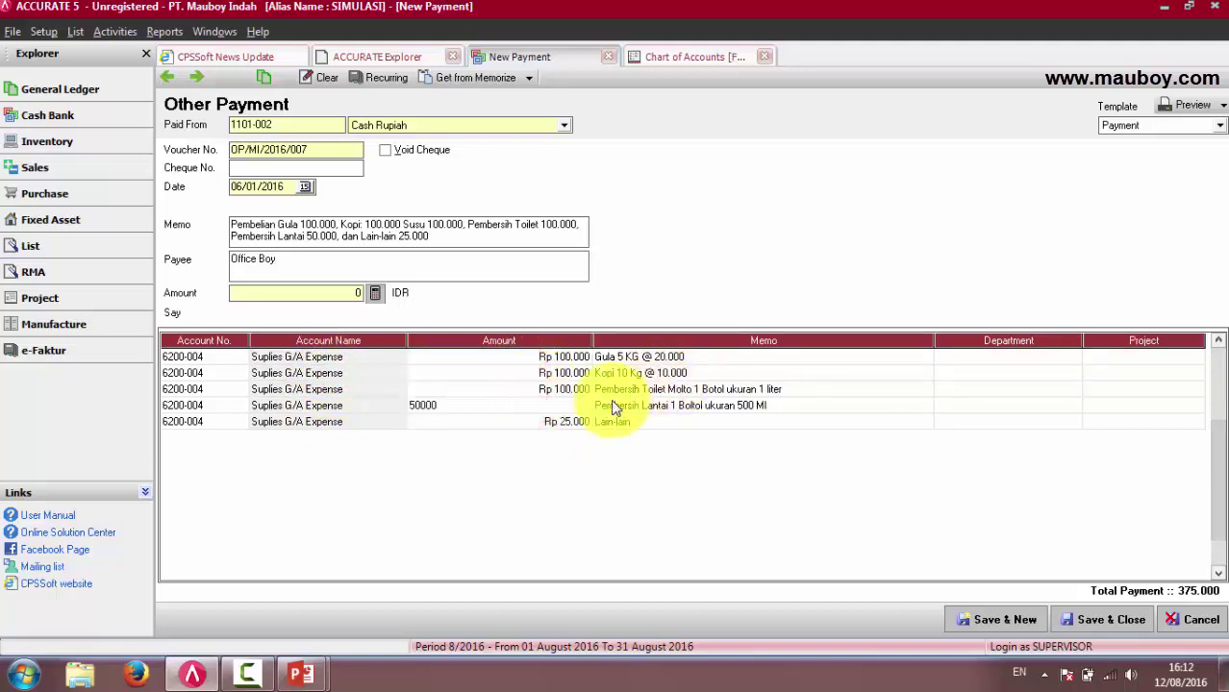
click(534, 390)
click(701, 356)
click(701, 373)
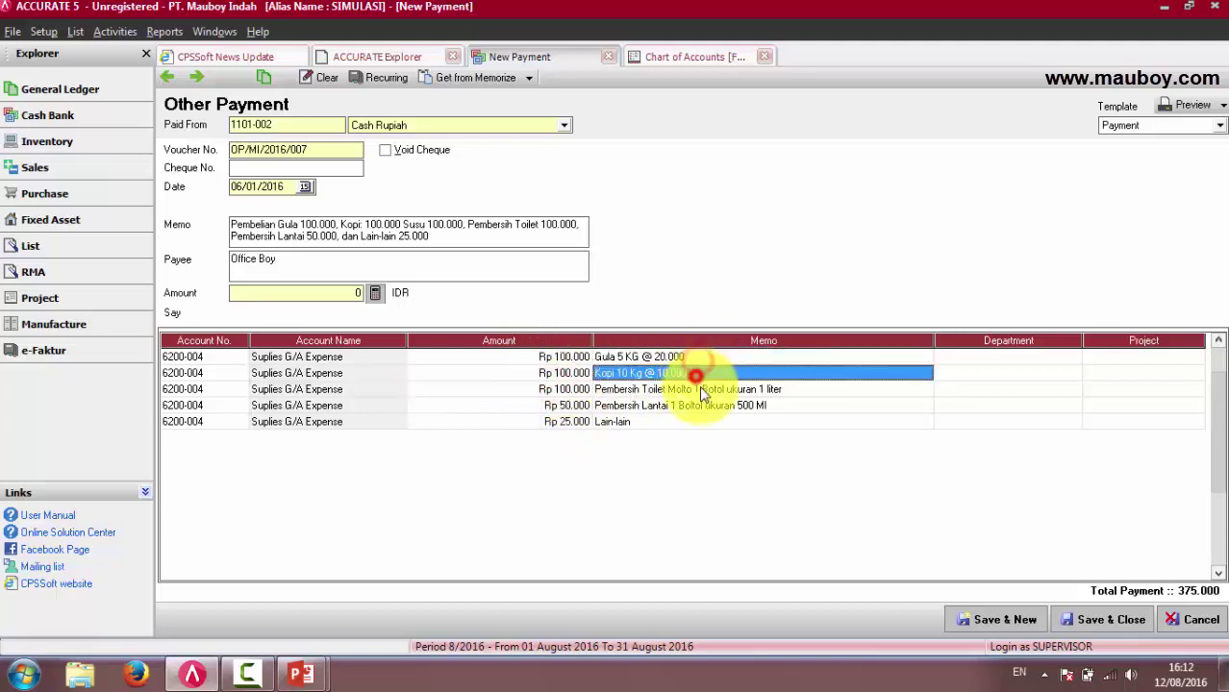
click(701, 389)
click(702, 405)
click(702, 421)
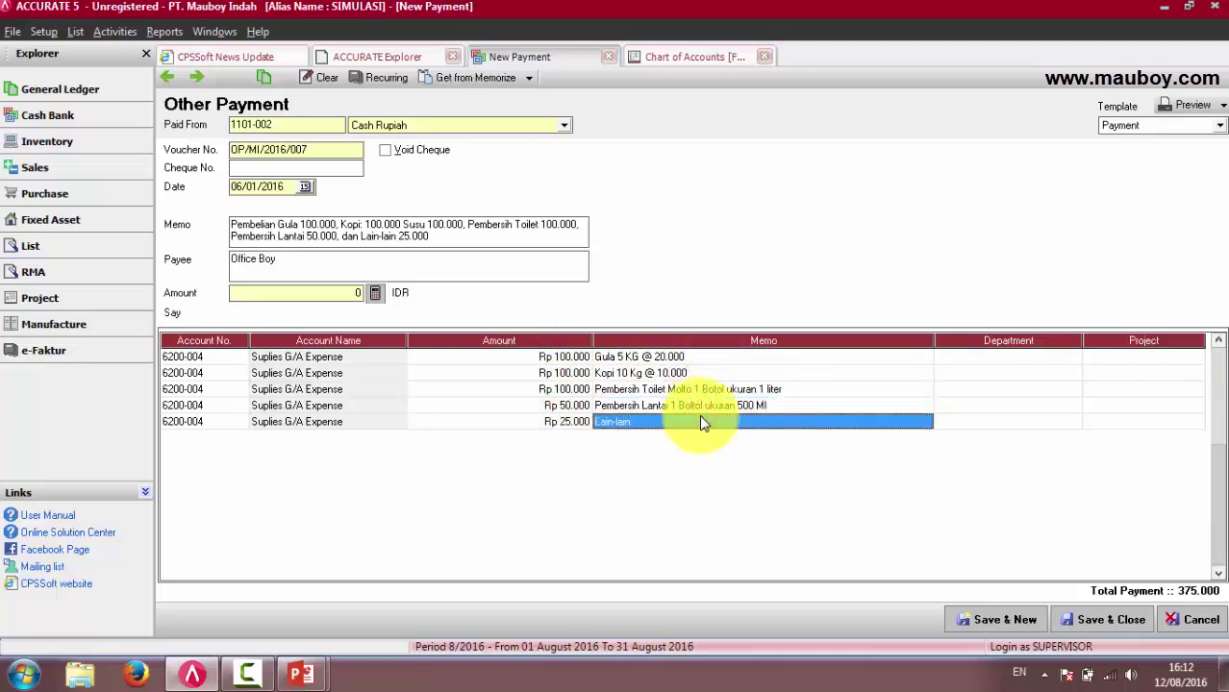
Step: Add a 6200-004 Suplies G/A Expense line of 100.000 with the memo "Susu 2 Kaleng" and recalculate the payment amount from the lines
click(376, 294)
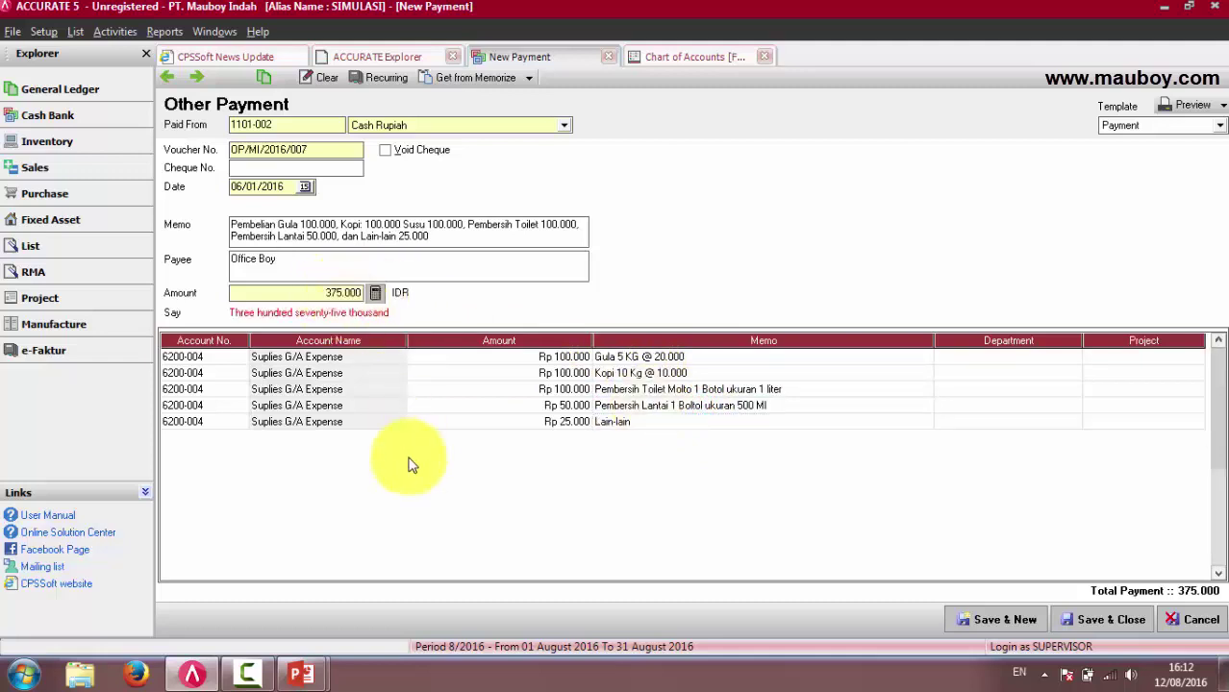
click(366, 424)
key(Down)
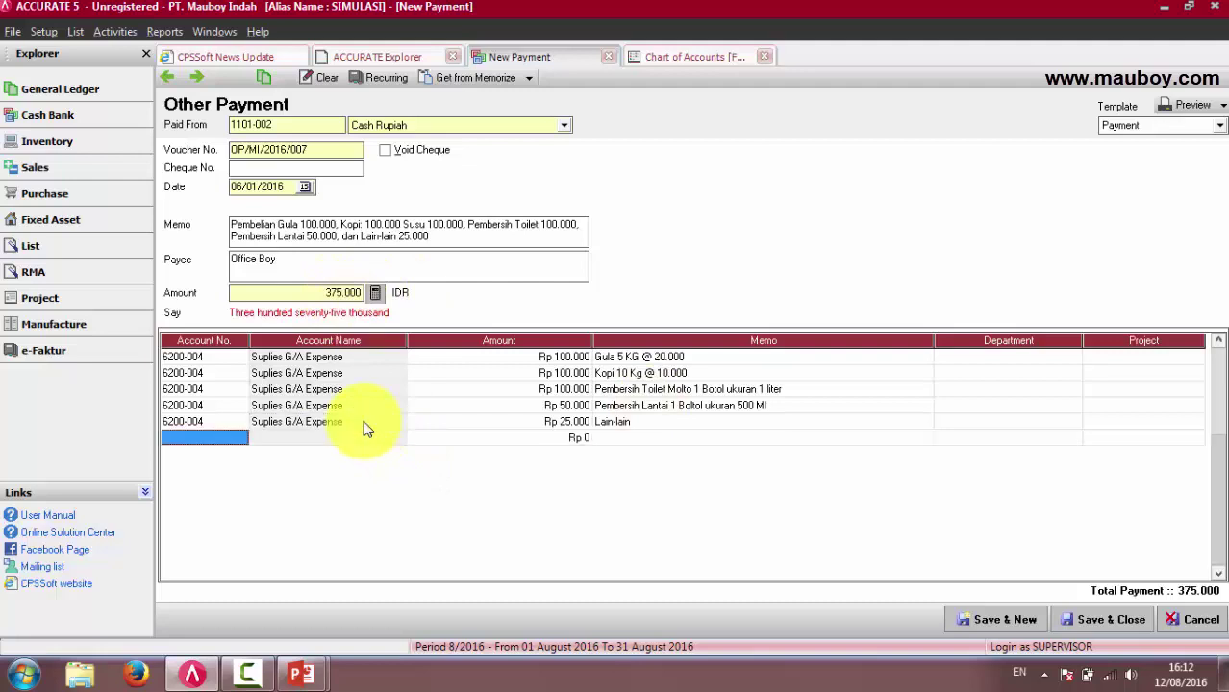
text(sup)
key(Return)
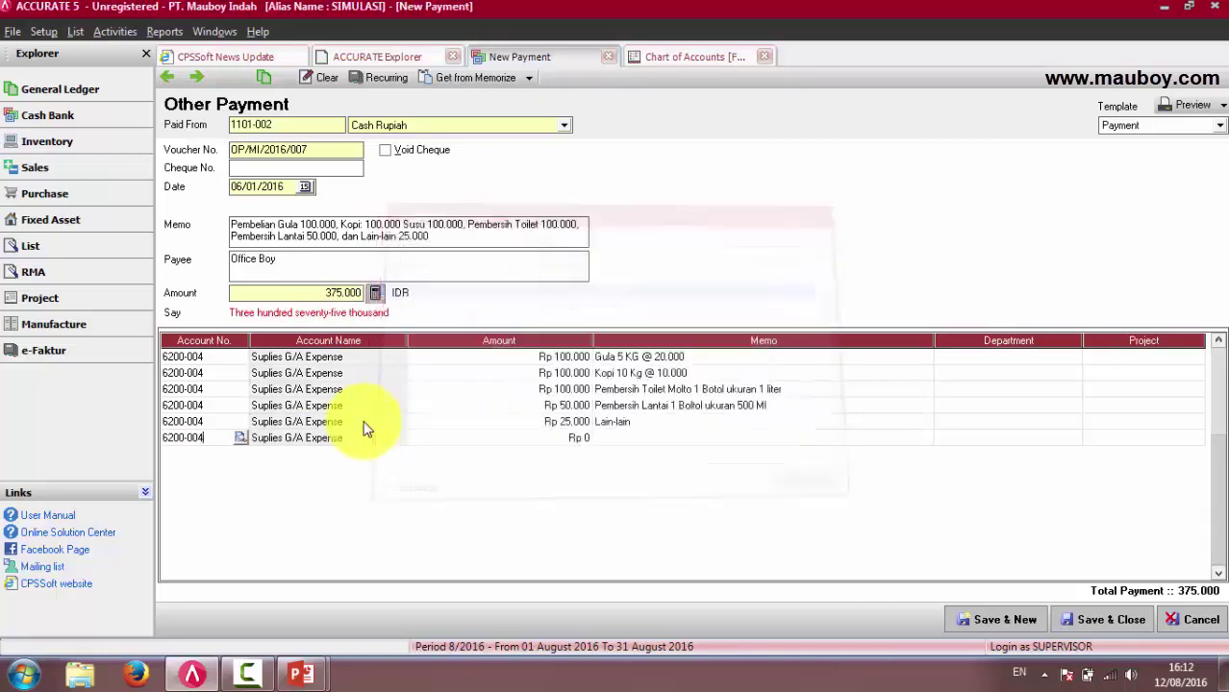
key(Tab)
text(10)
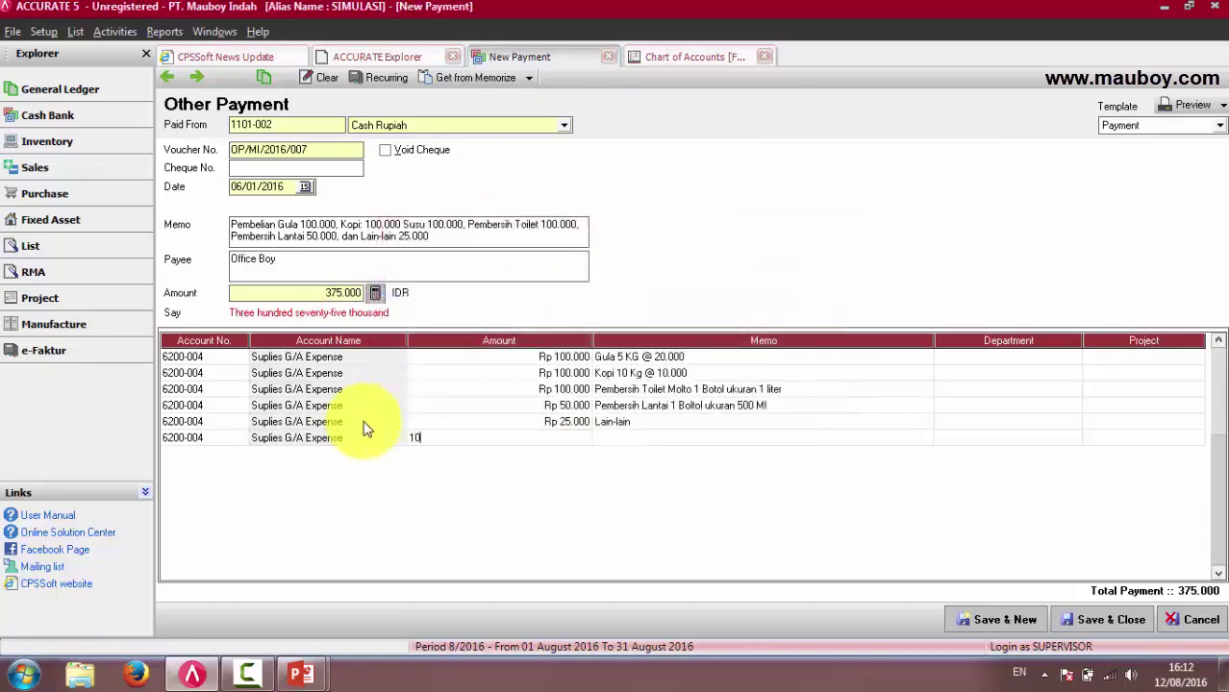
key(Tab)
text(Sus)
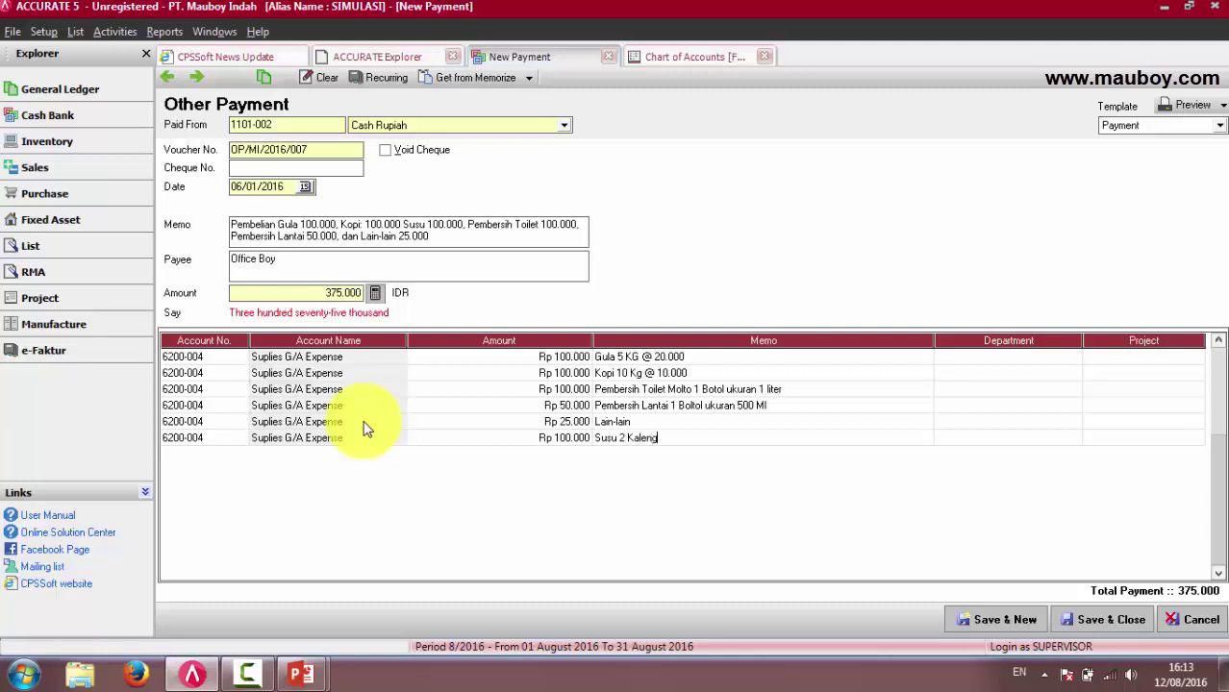
key(Tab)
key(Tab)
key(Up)
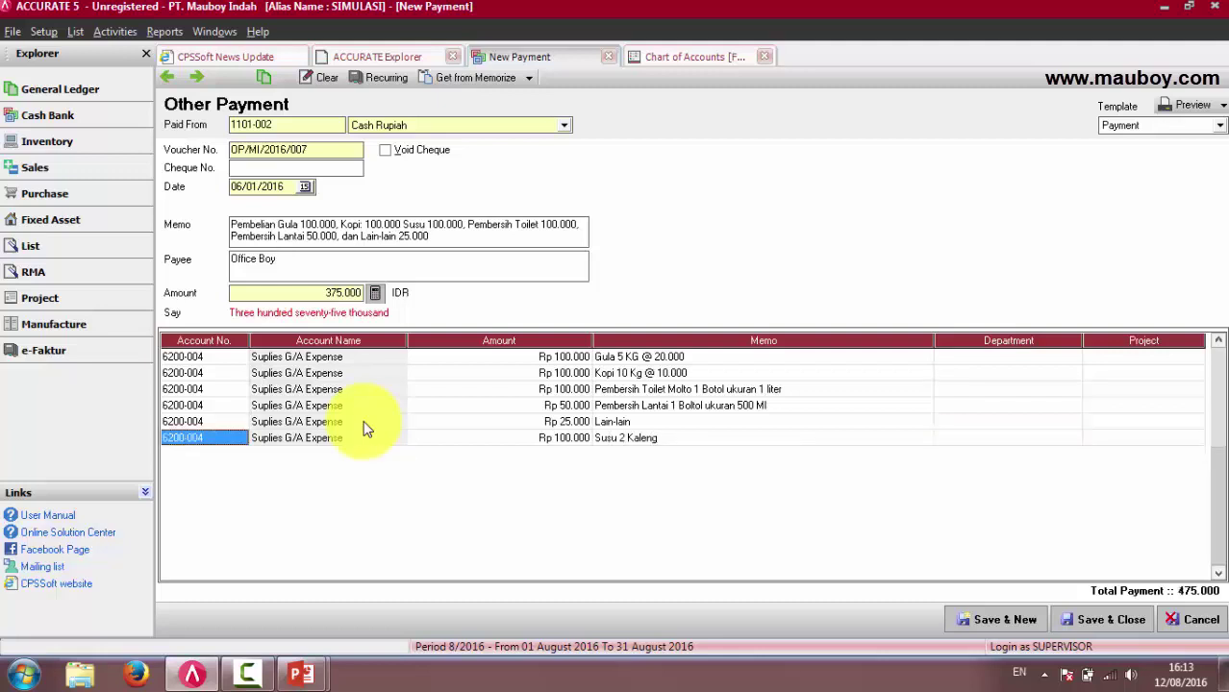
click(377, 296)
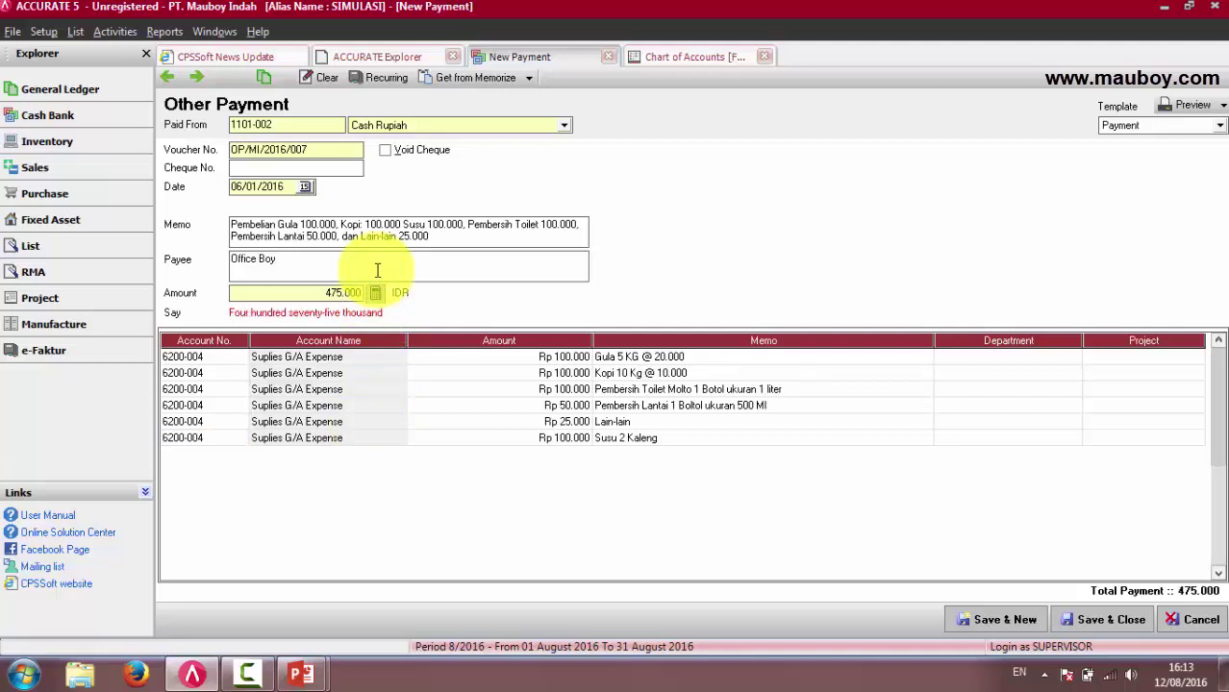
Step: Set the amount of the Pembersih Toilet line to 50.000 and recalculate the payment amount from the expense lines
click(567, 394)
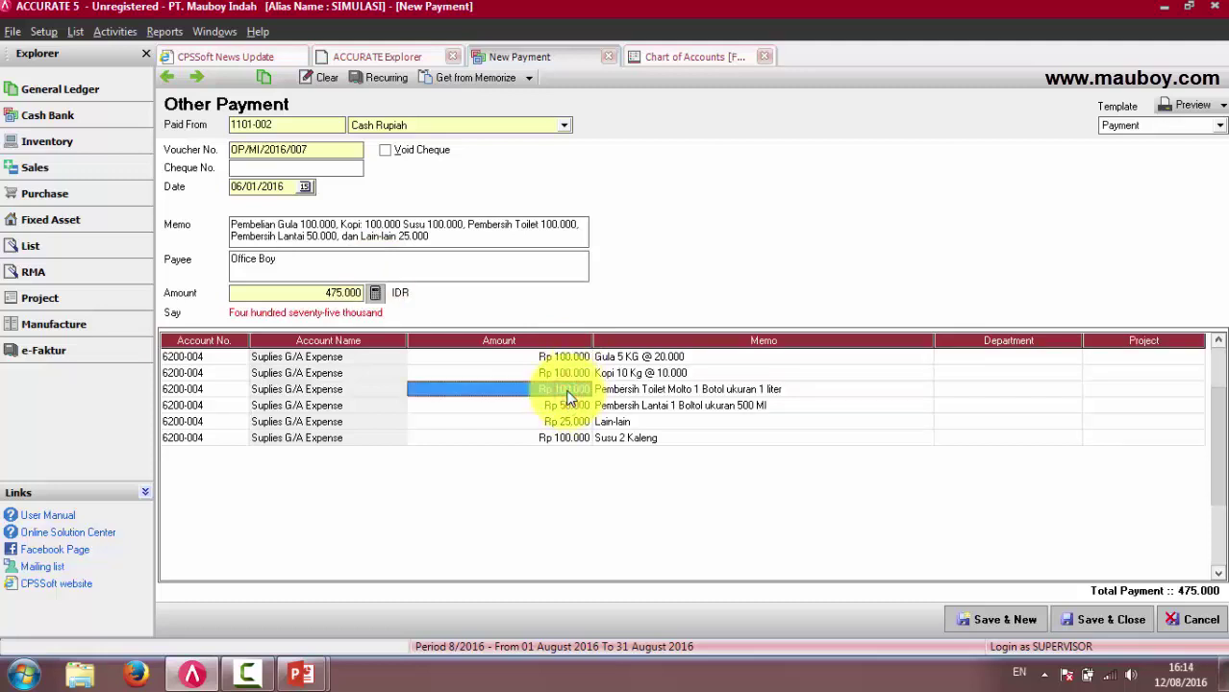
click(561, 405)
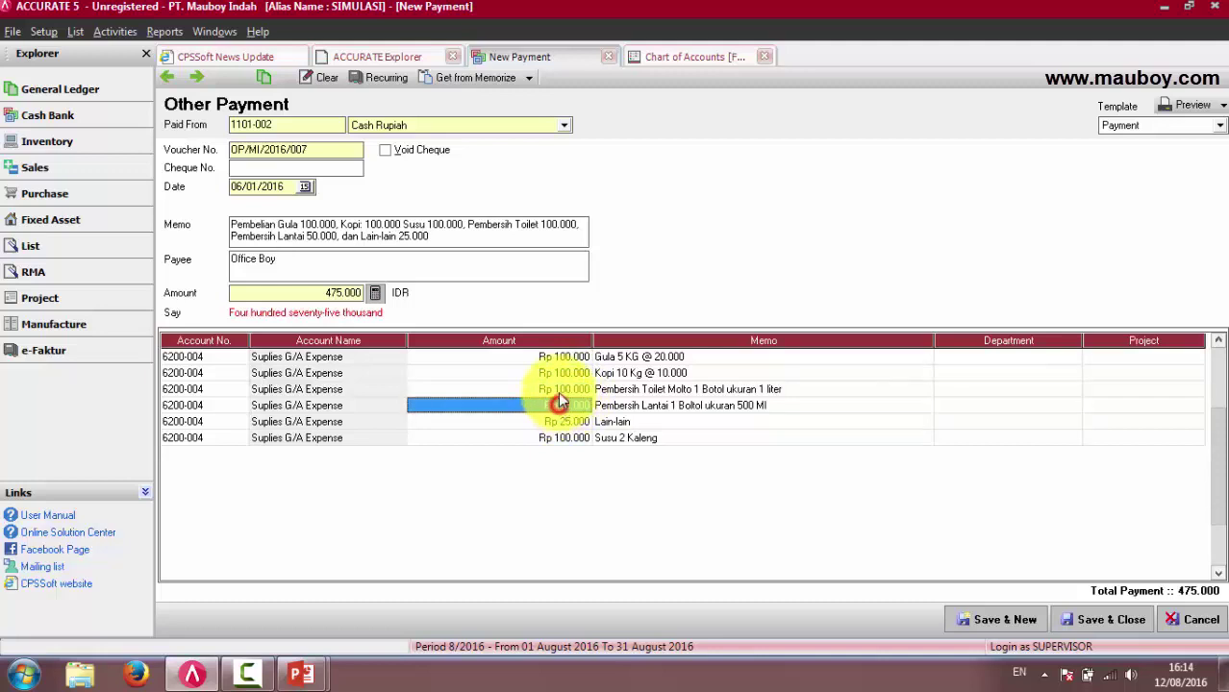
click(561, 389)
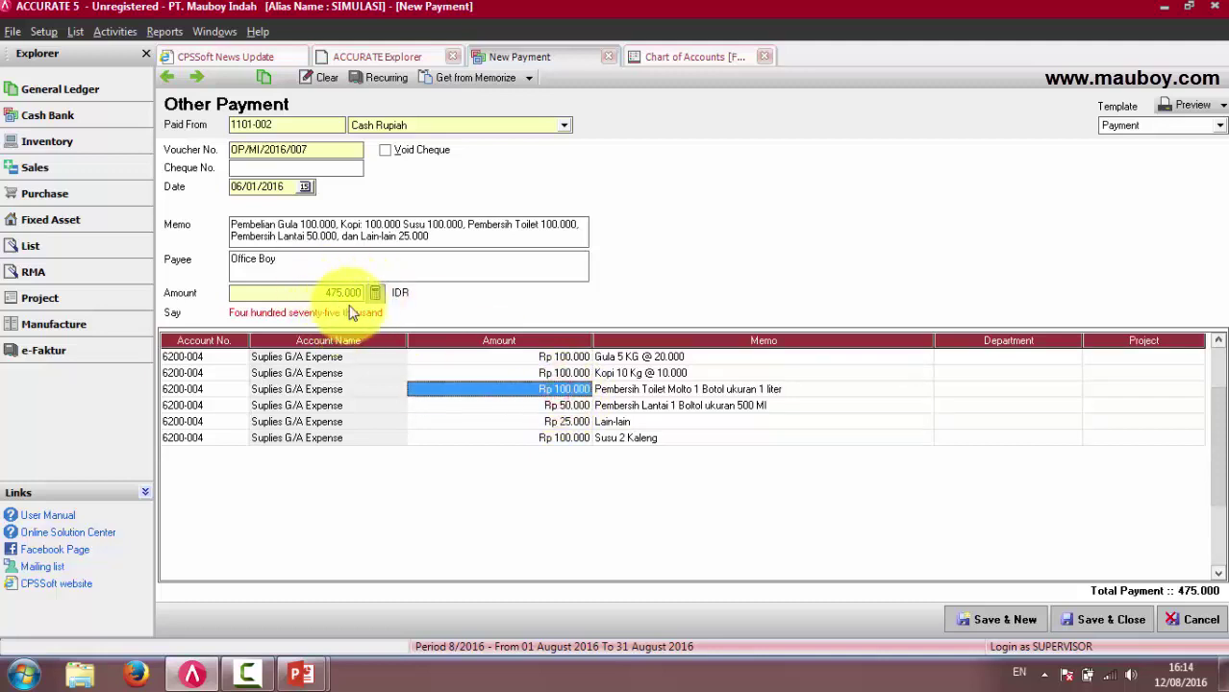
click(562, 407)
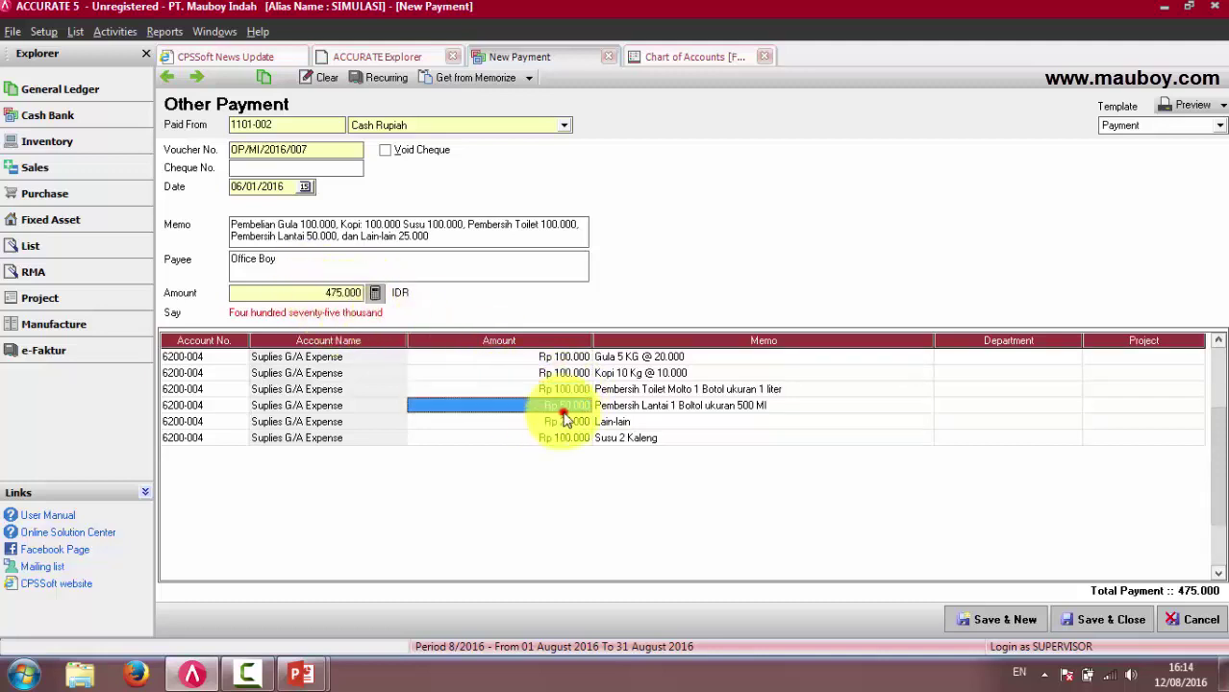
click(555, 390)
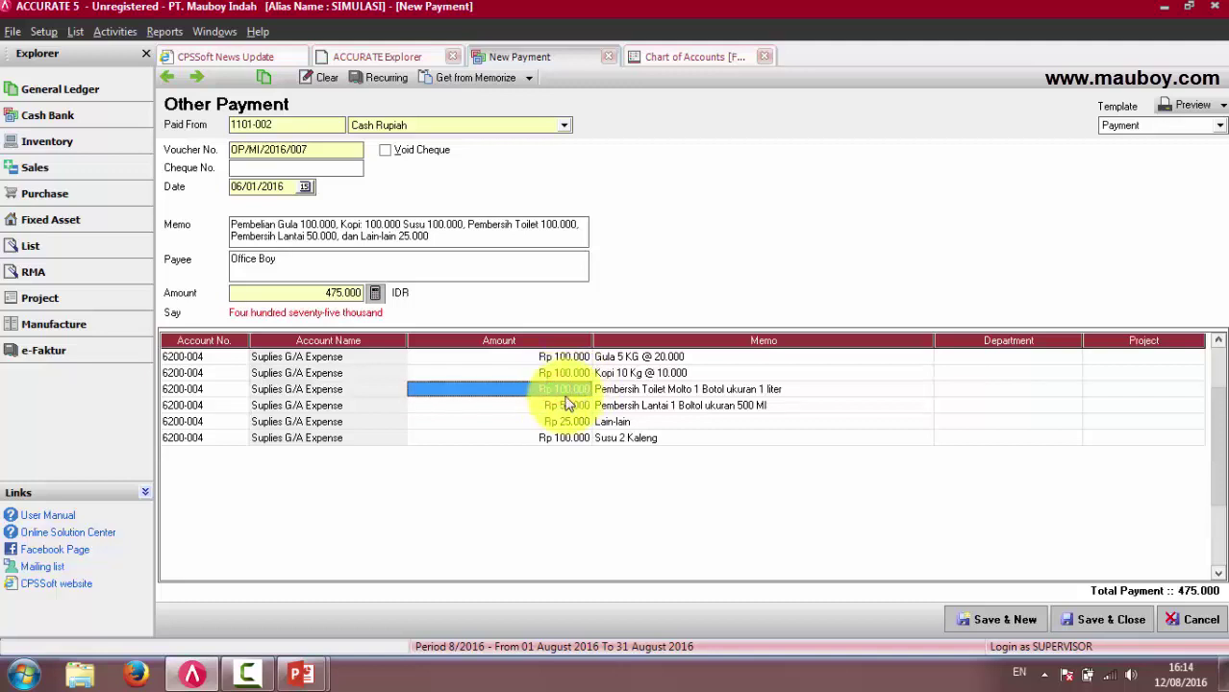
click(565, 409)
click(564, 390)
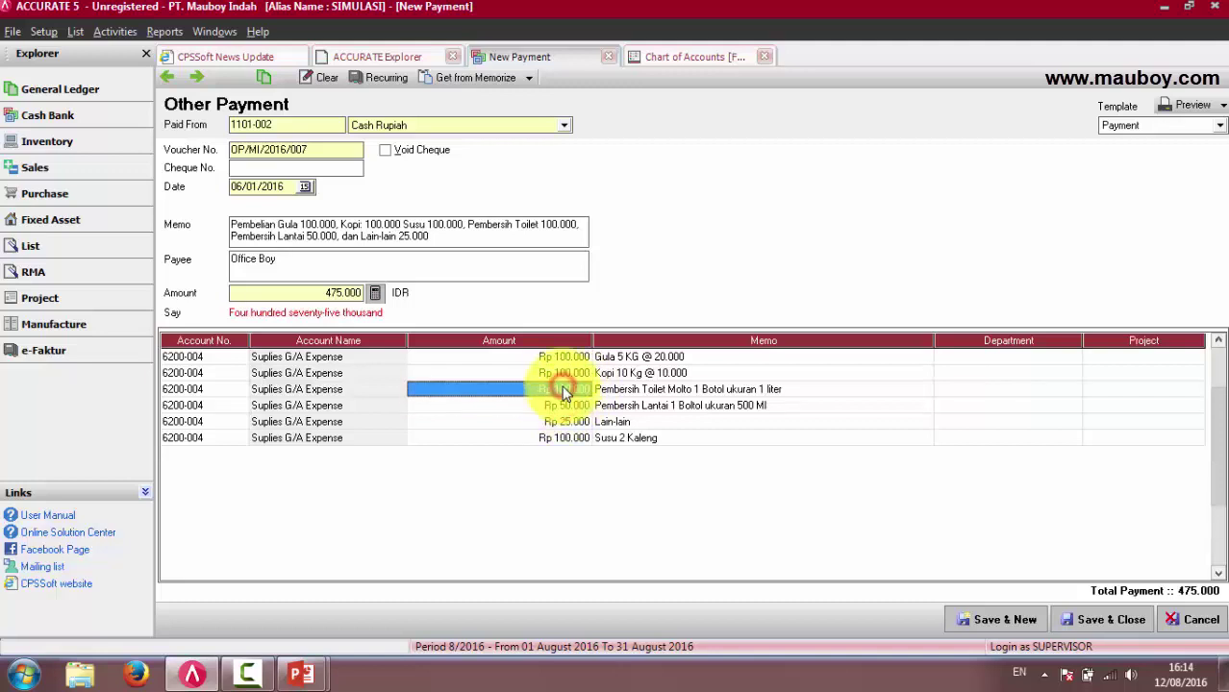
text(5)
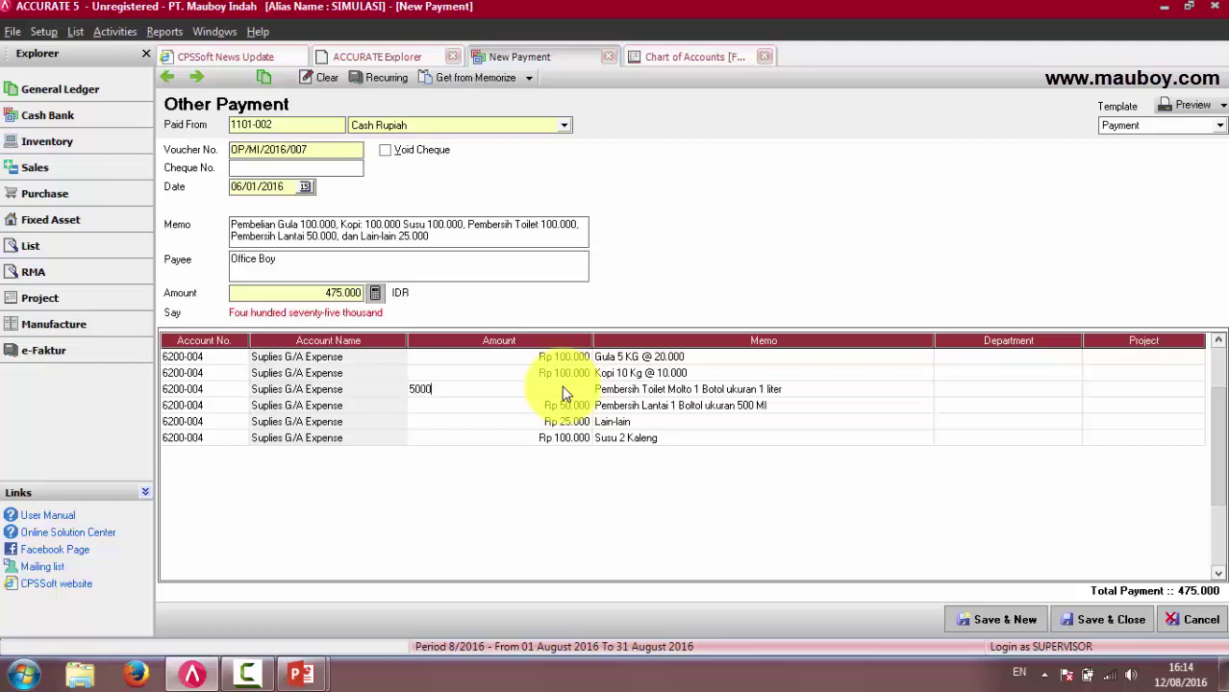
text(0.000)
key(Return)
click(572, 423)
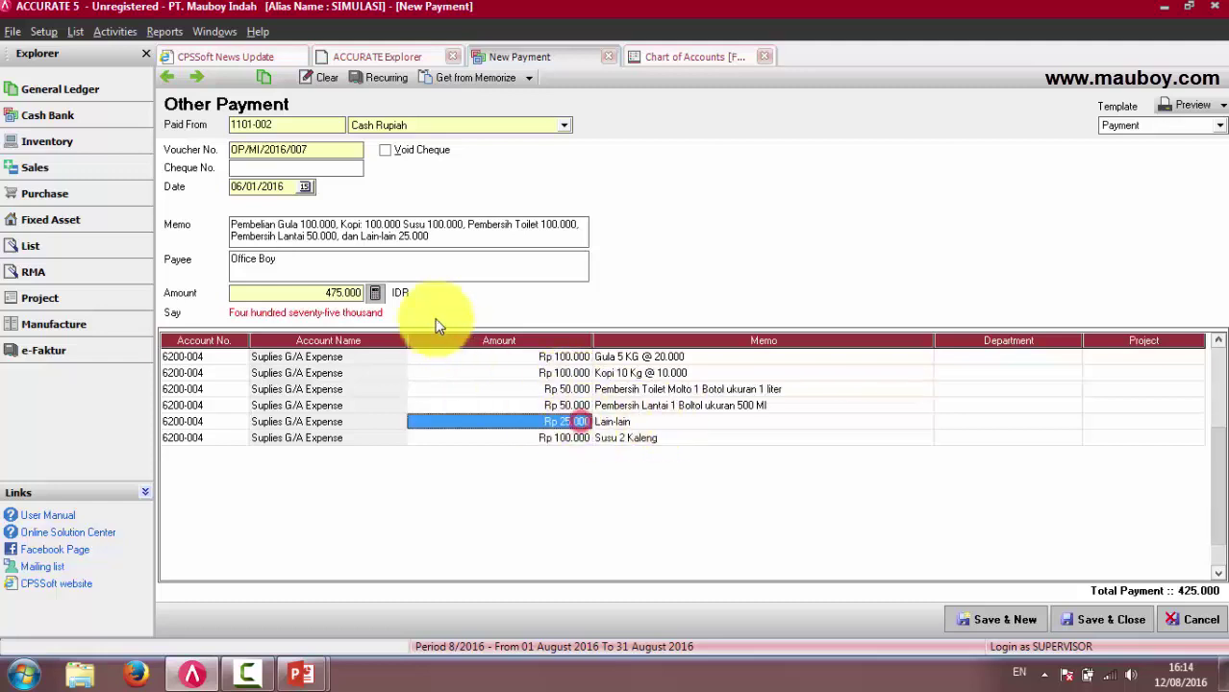
click(377, 299)
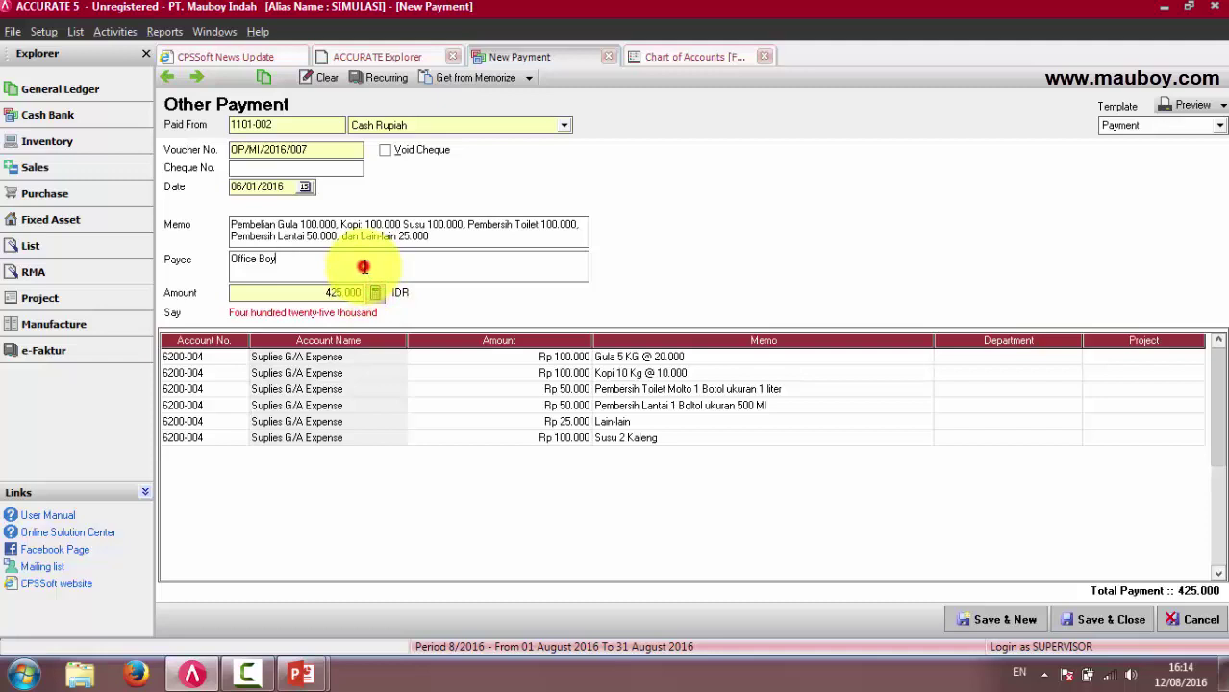
Step: Review the amounts of all the expense lines, from Gula to Susu, against the payment's total
click(535, 363)
click(544, 375)
click(545, 389)
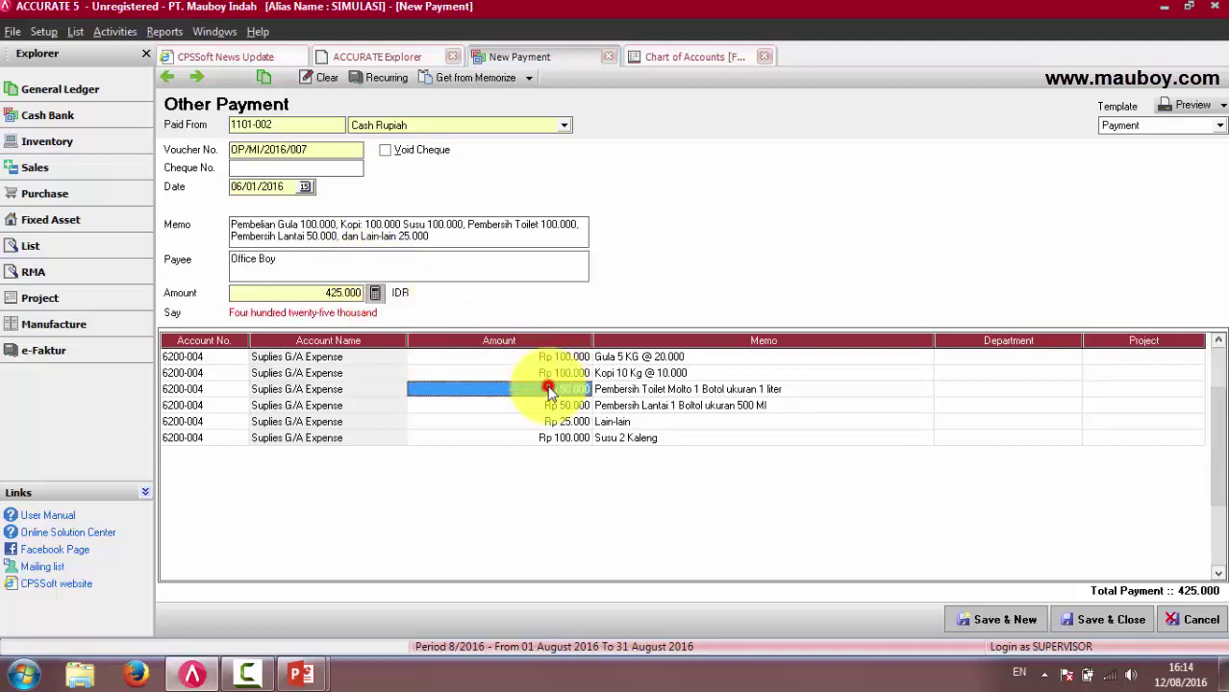
click(549, 405)
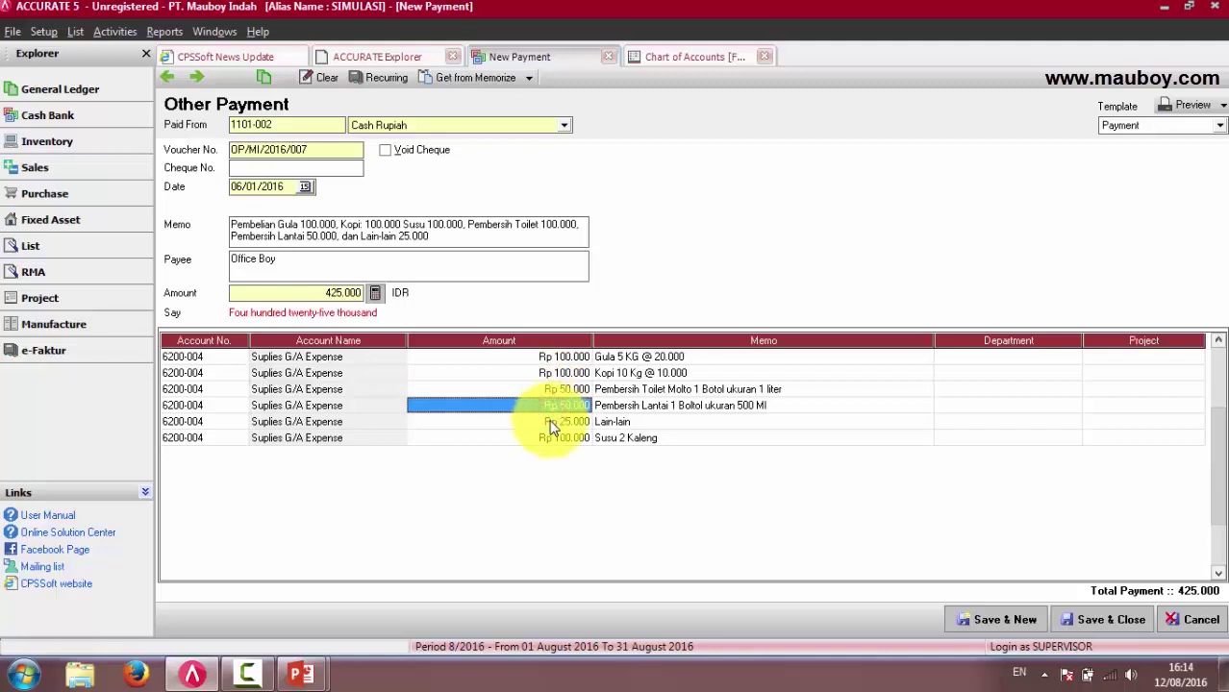
click(551, 422)
click(554, 439)
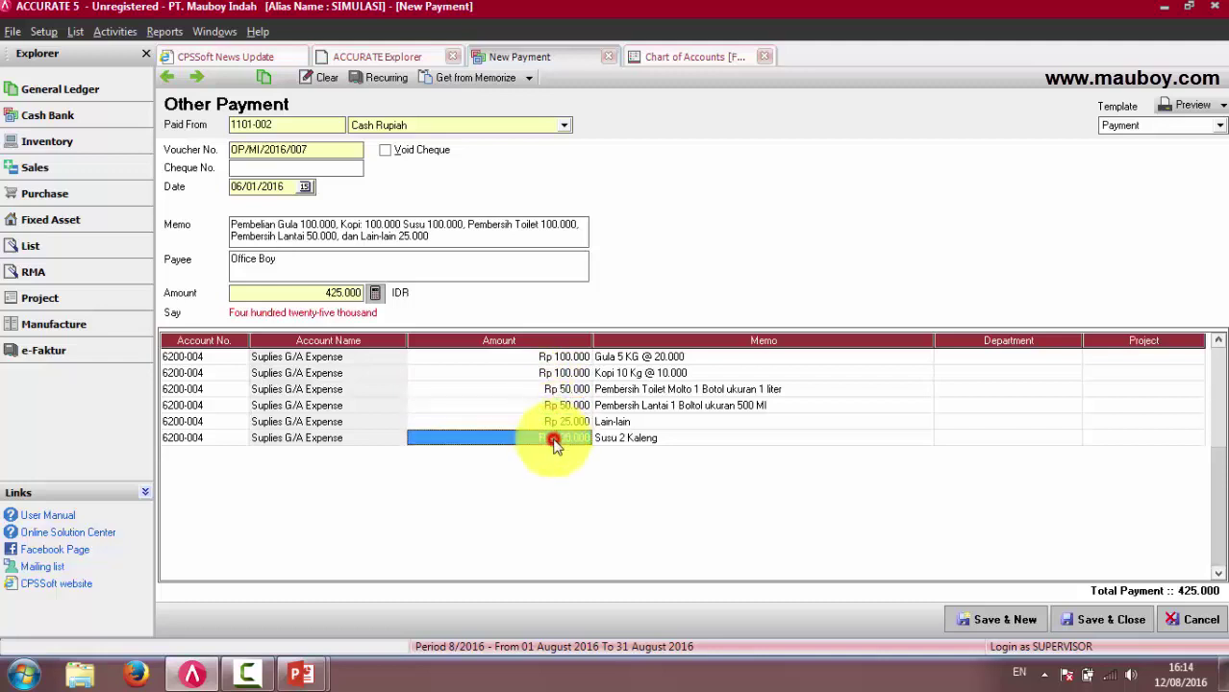
click(553, 422)
click(553, 405)
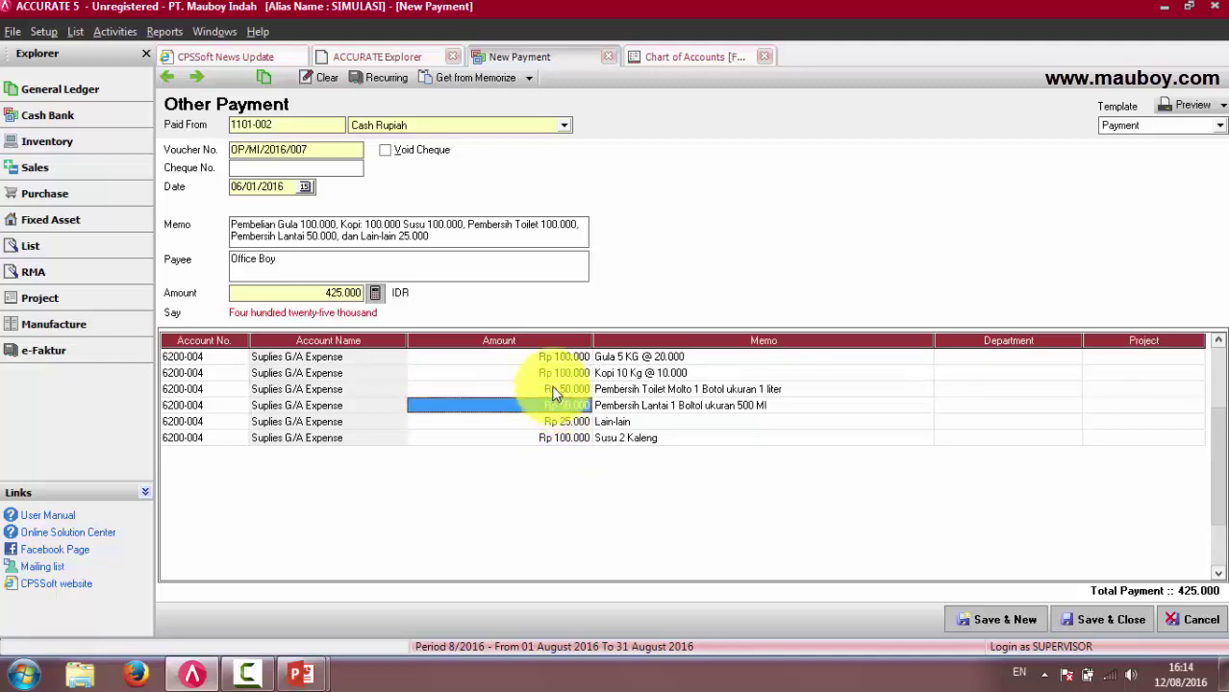
click(554, 390)
click(556, 373)
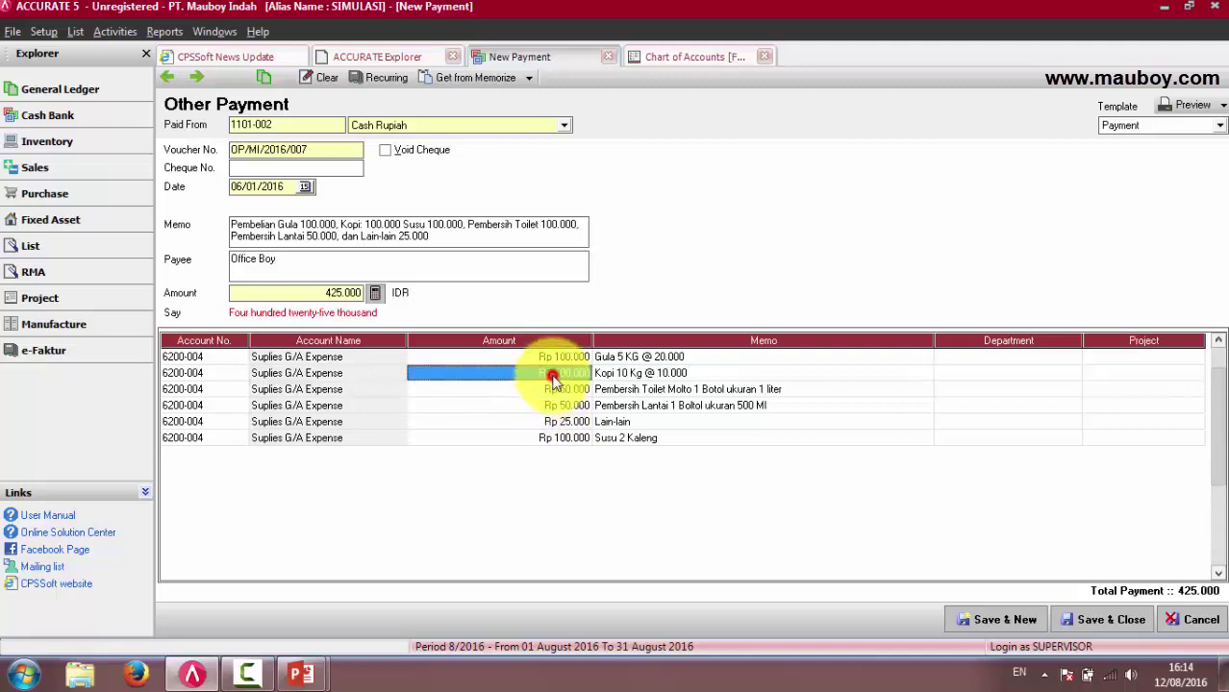
click(556, 358)
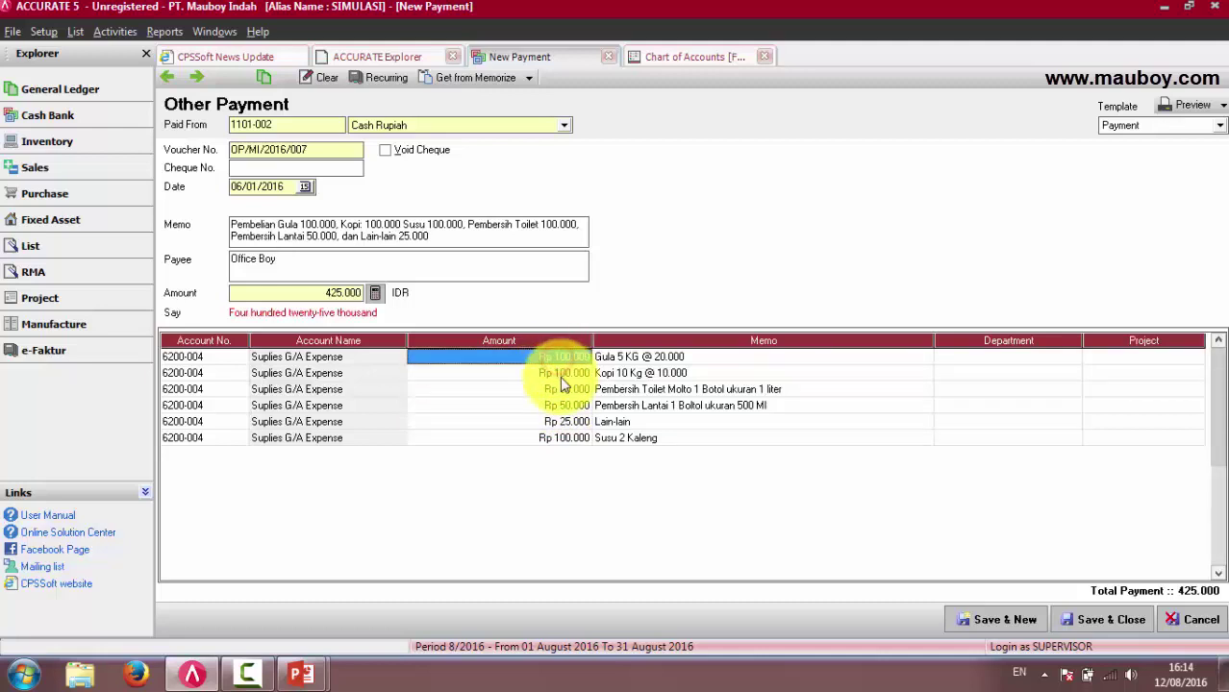
click(558, 374)
click(564, 391)
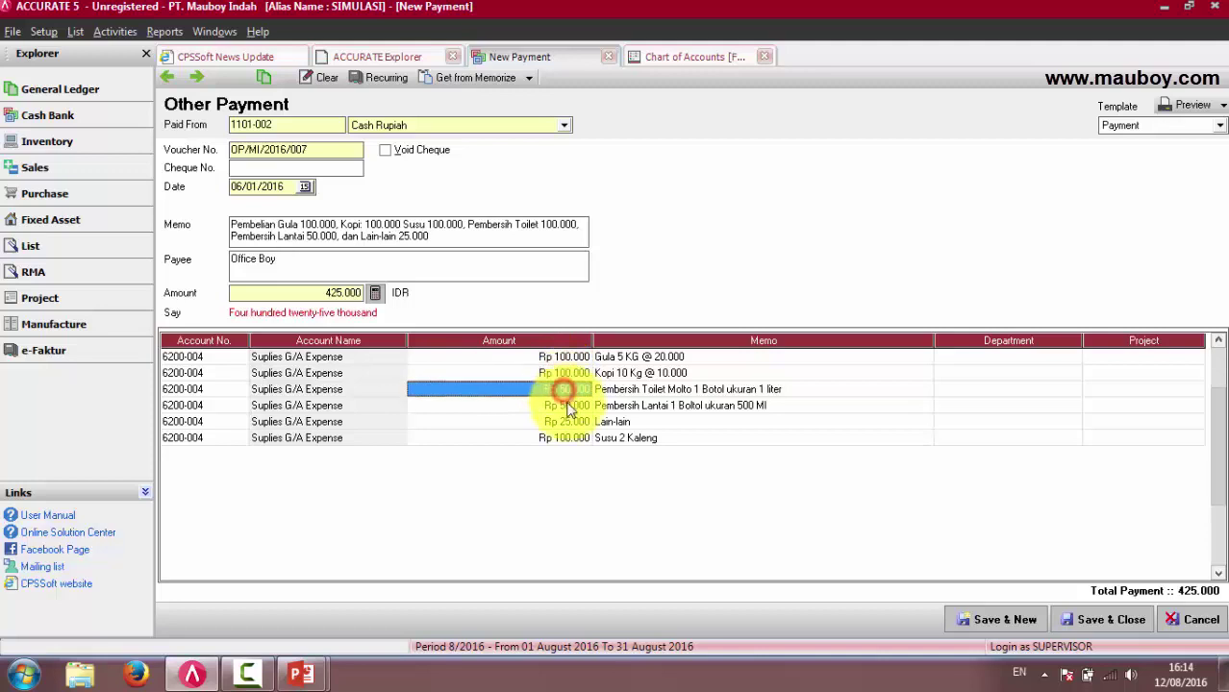
click(564, 405)
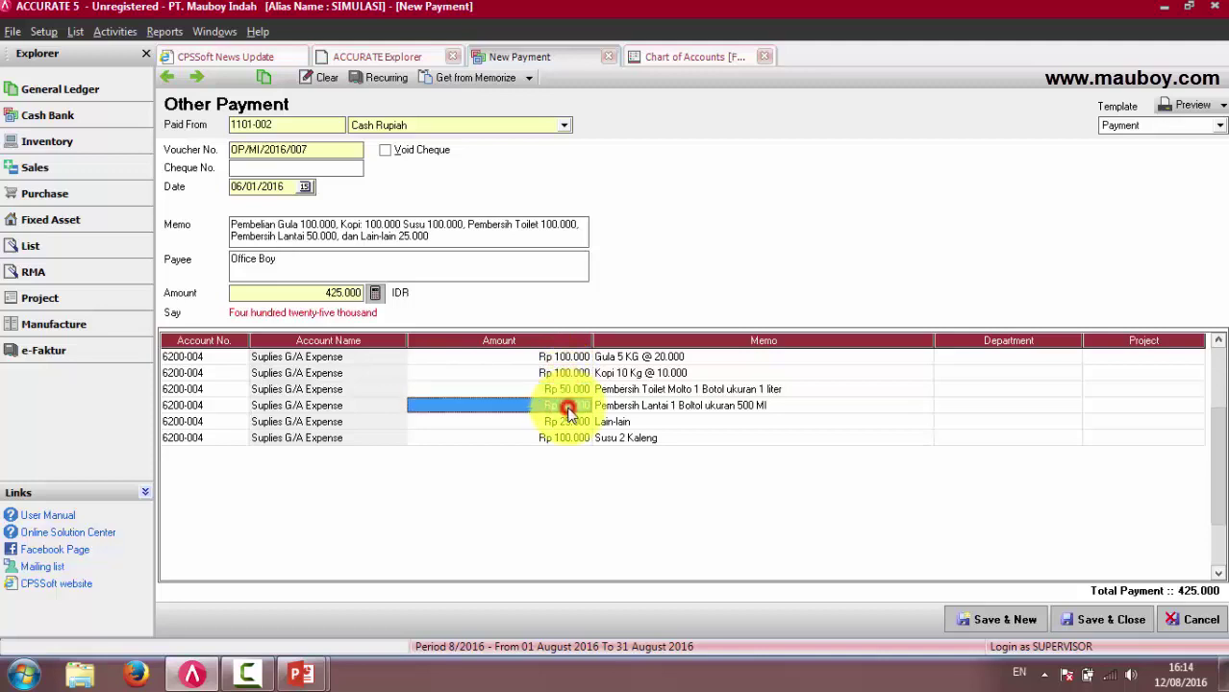
Step: Preview the payment voucher, and examine the debit and credit entries in its transaction journal
click(1191, 107)
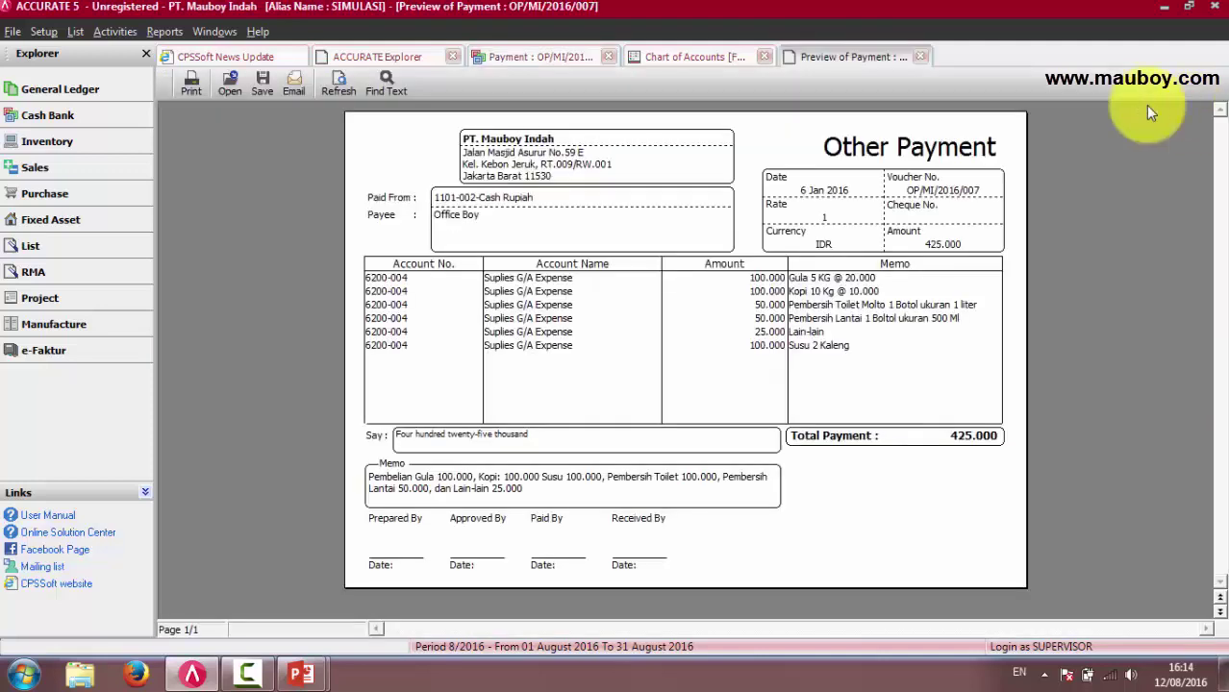
click(921, 58)
click(268, 80)
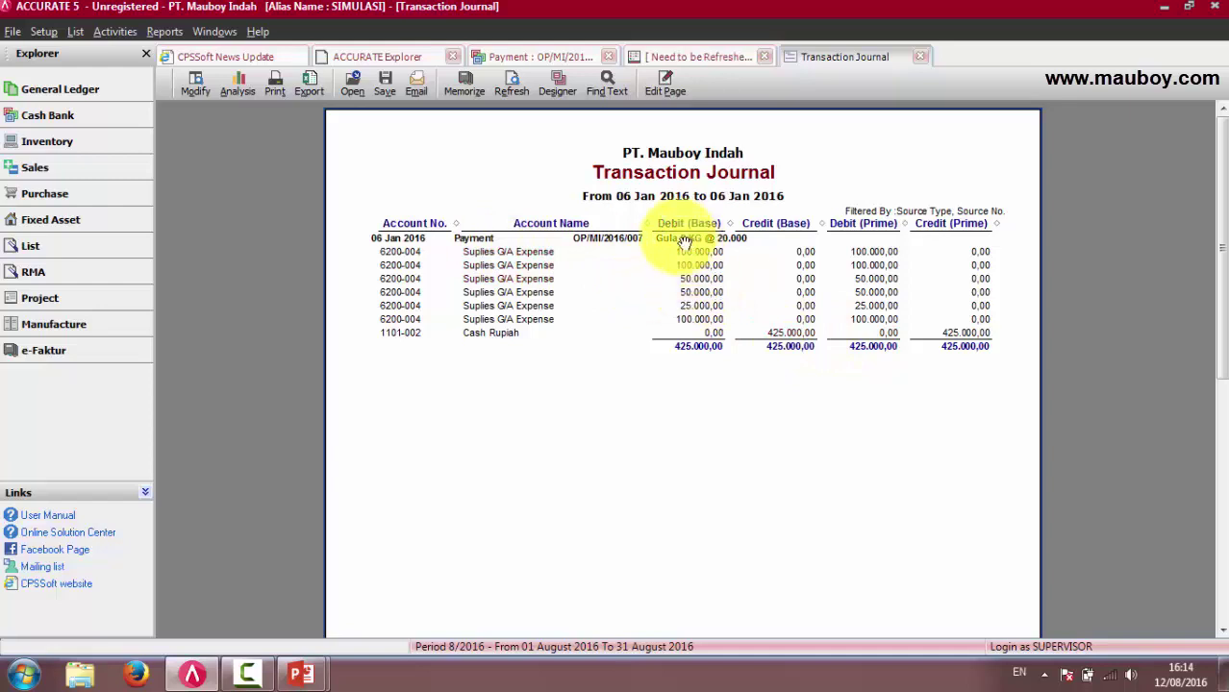
drag(705, 238, 733, 262)
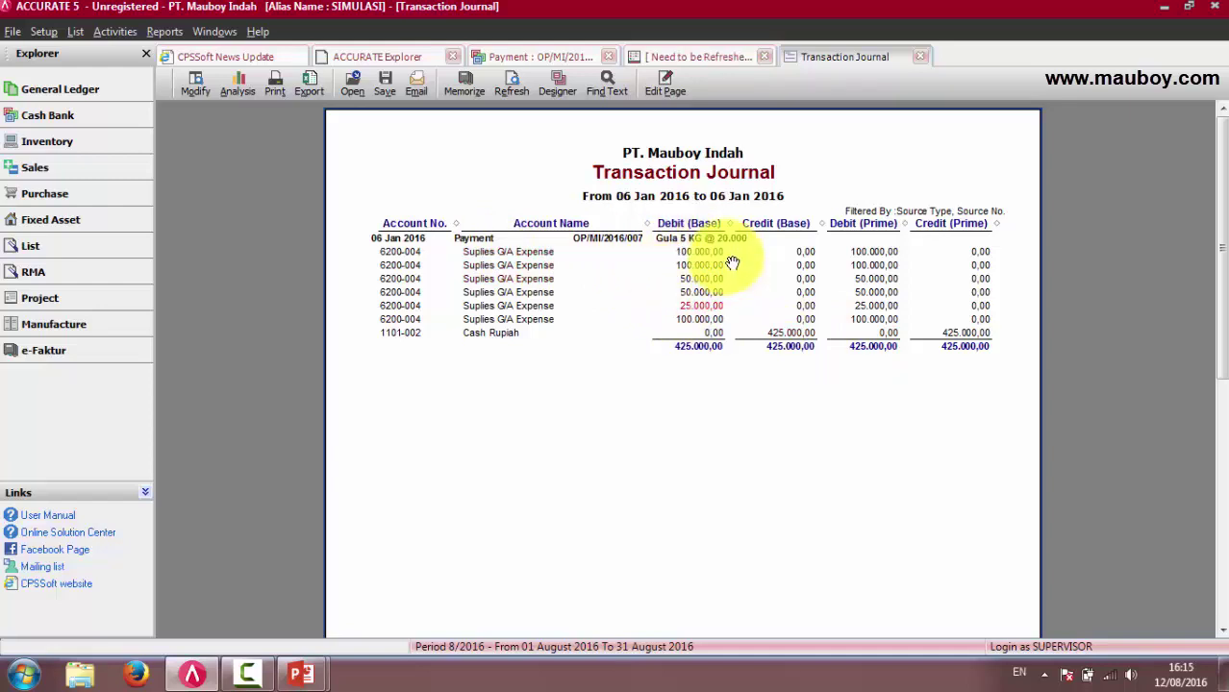
click(920, 56)
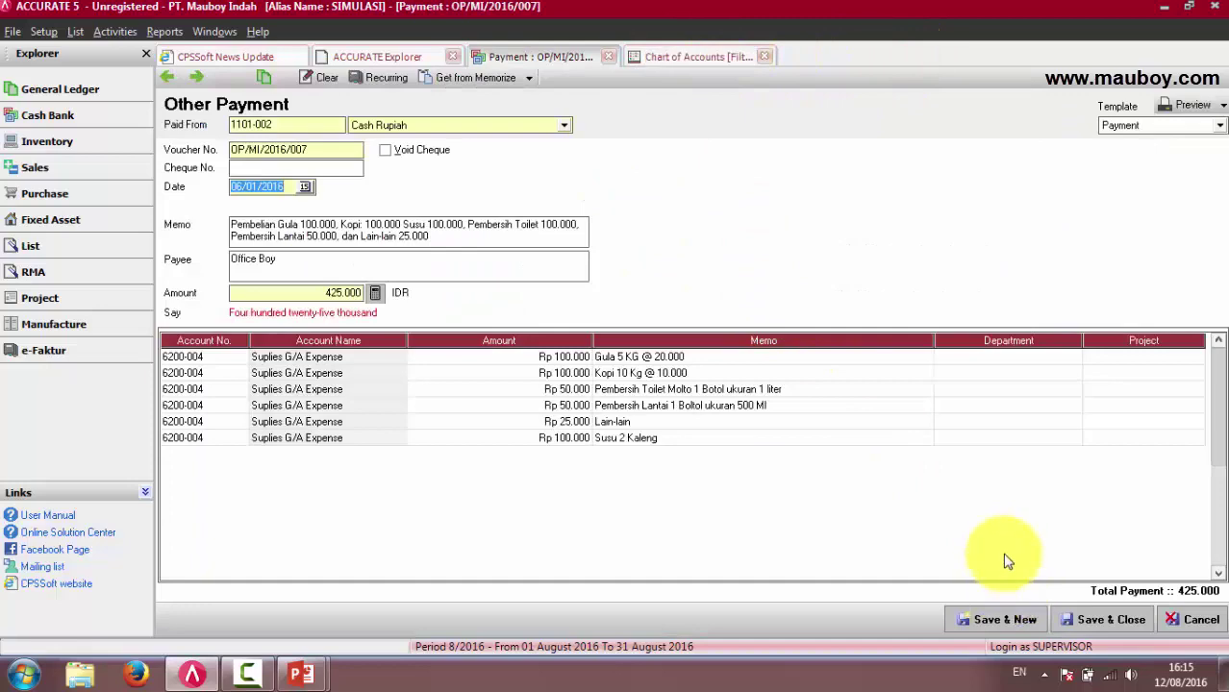
Step: Save the supplies payment with a new blank one started, and switch to the presentation to read the IT technician payment in Transaksi 3
click(1005, 619)
key(alt+Tab)
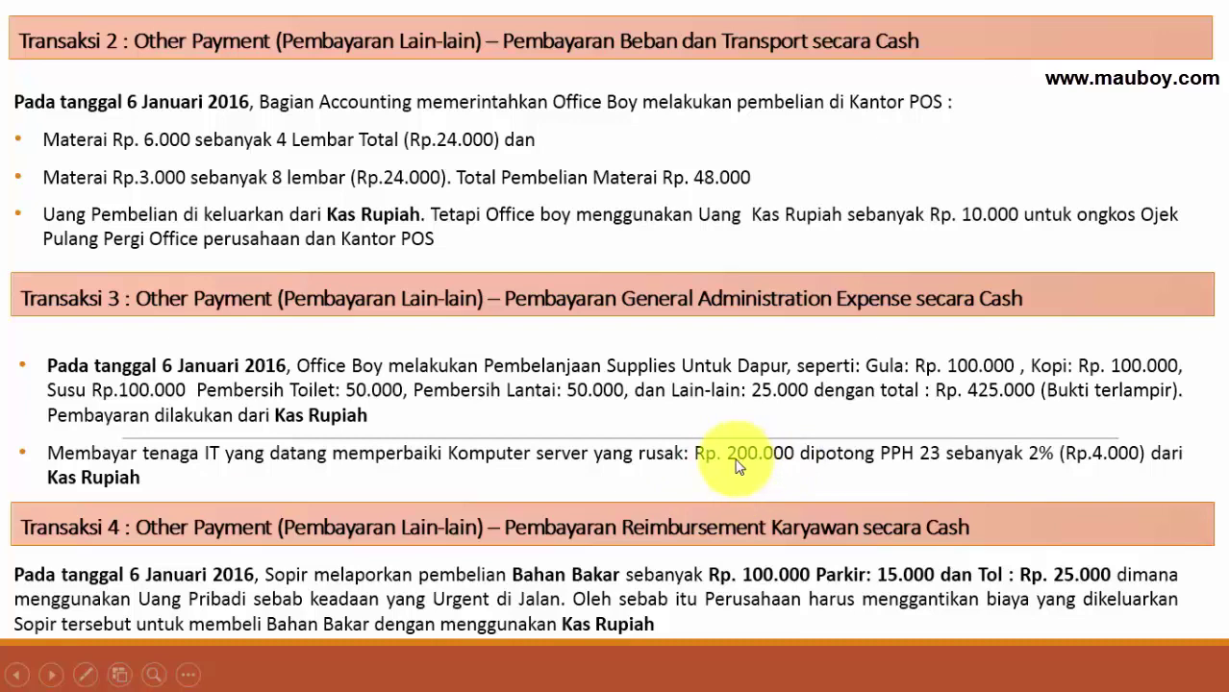
Step: Switch to ACCURATE and set the new payment to be paid from Cash Rupiah
key(alt+Tab)
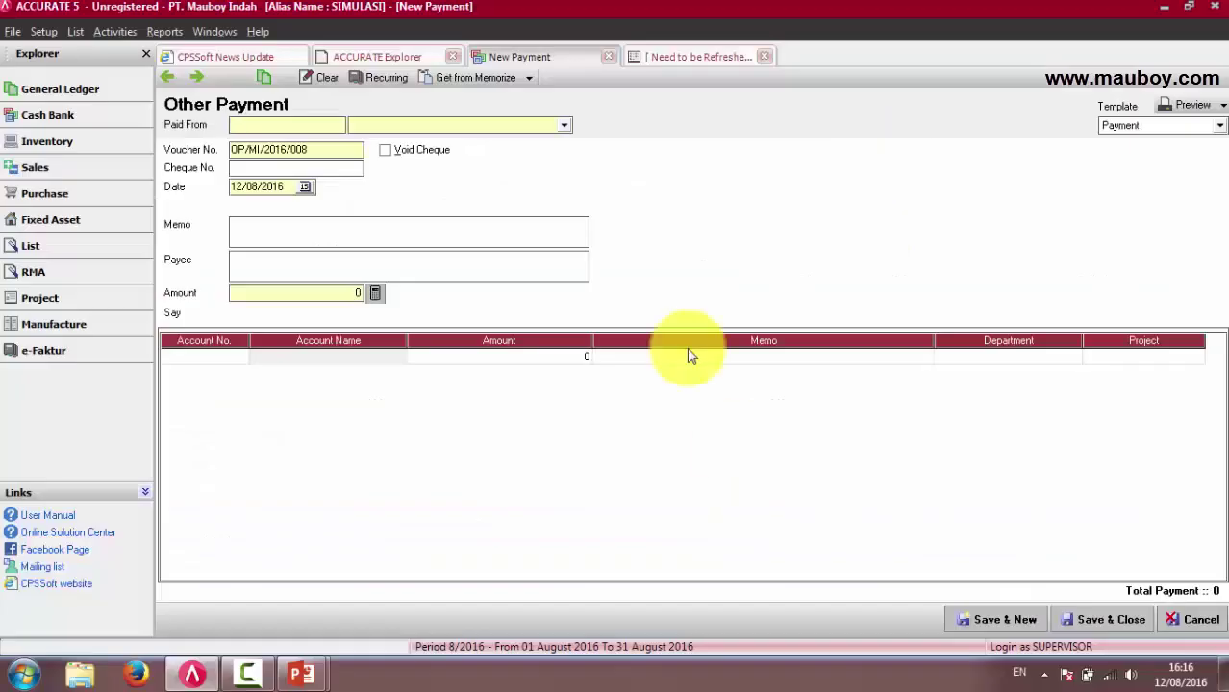
click(515, 126)
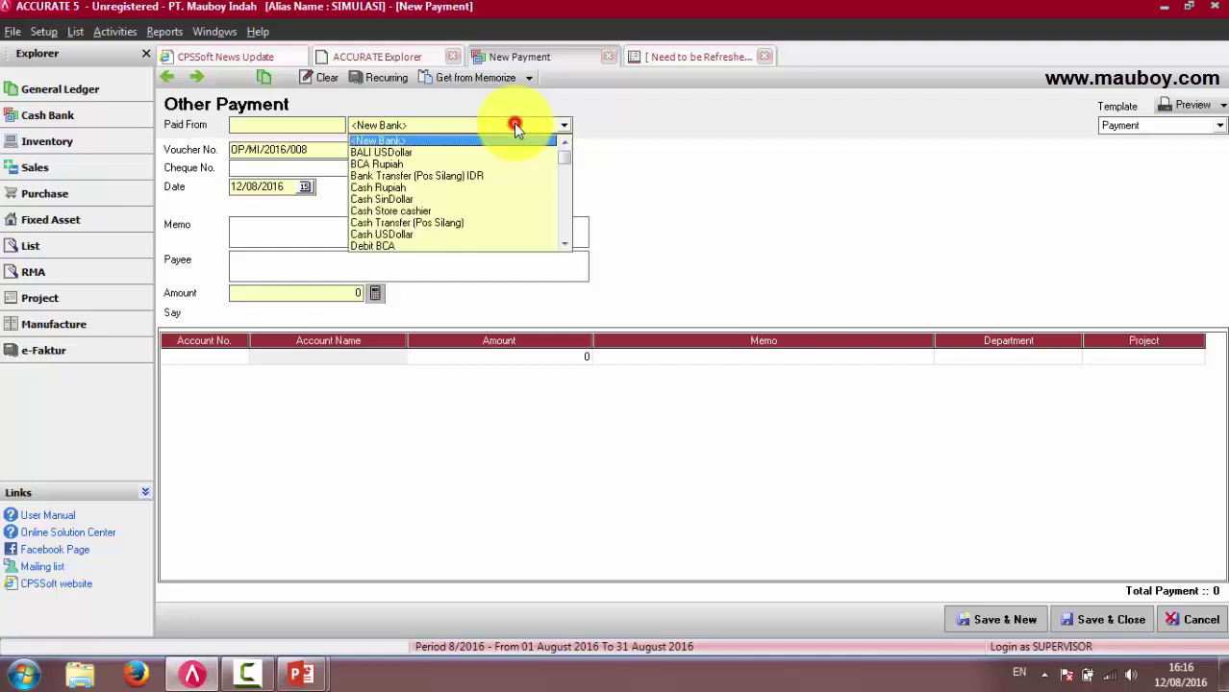
click(375, 166)
click(405, 126)
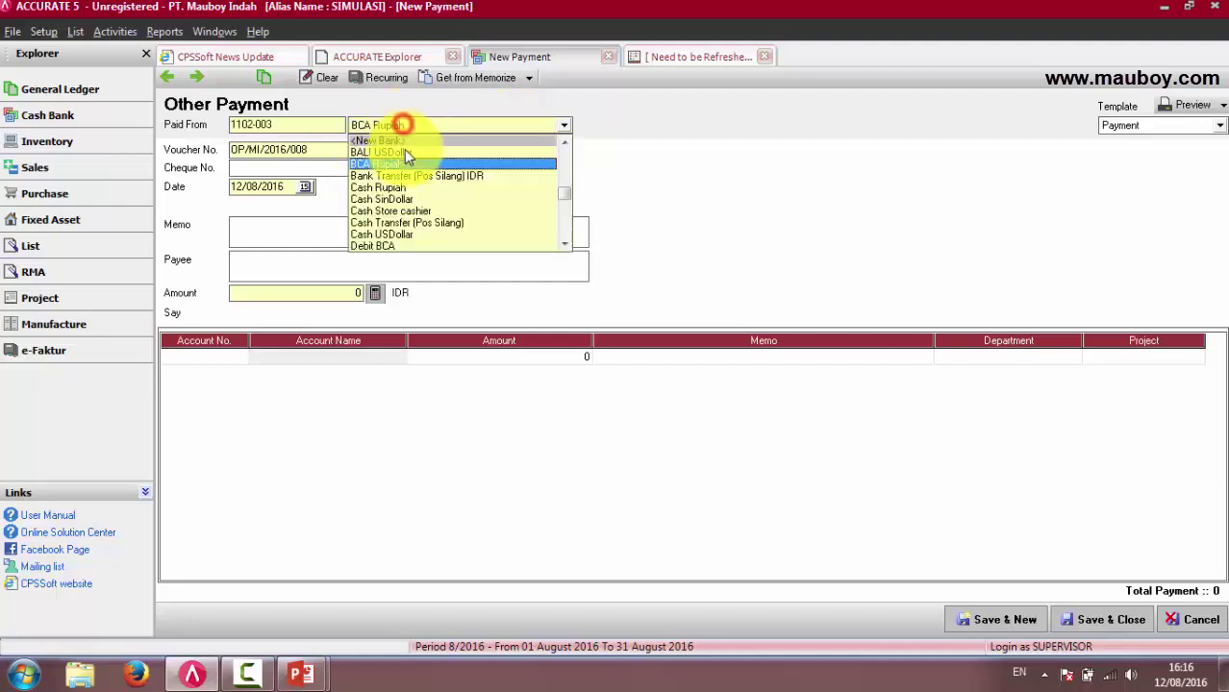
click(380, 188)
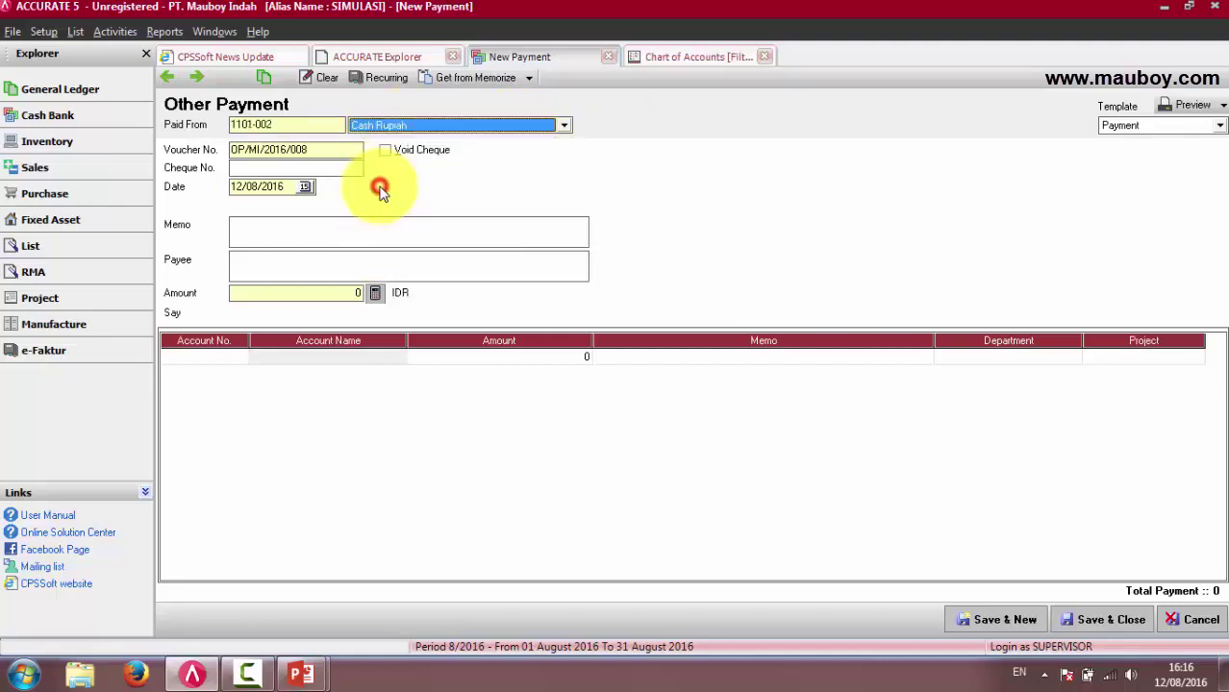
Step: Date the payment 06/01/2016, with the memo "Pembayaran Perbaikan service Komputer Server dipotong PPH 23 2%" and IT Freelance as payee
click(237, 185)
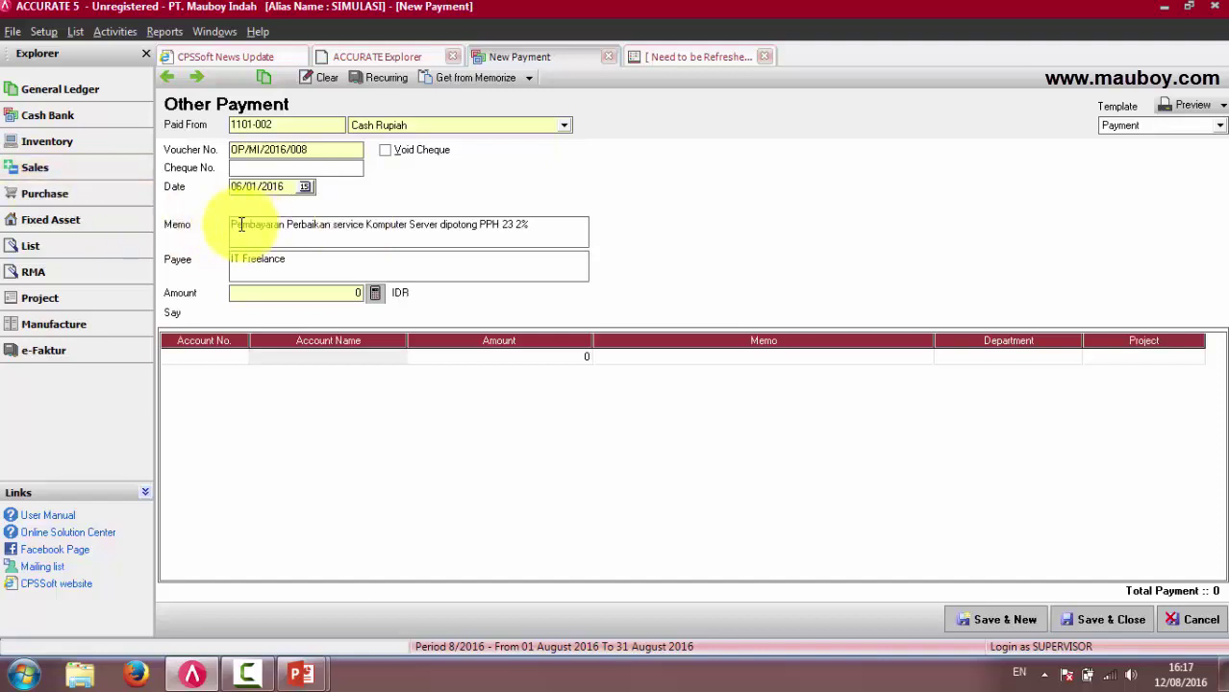
click(450, 227)
drag(538, 227, 231, 224)
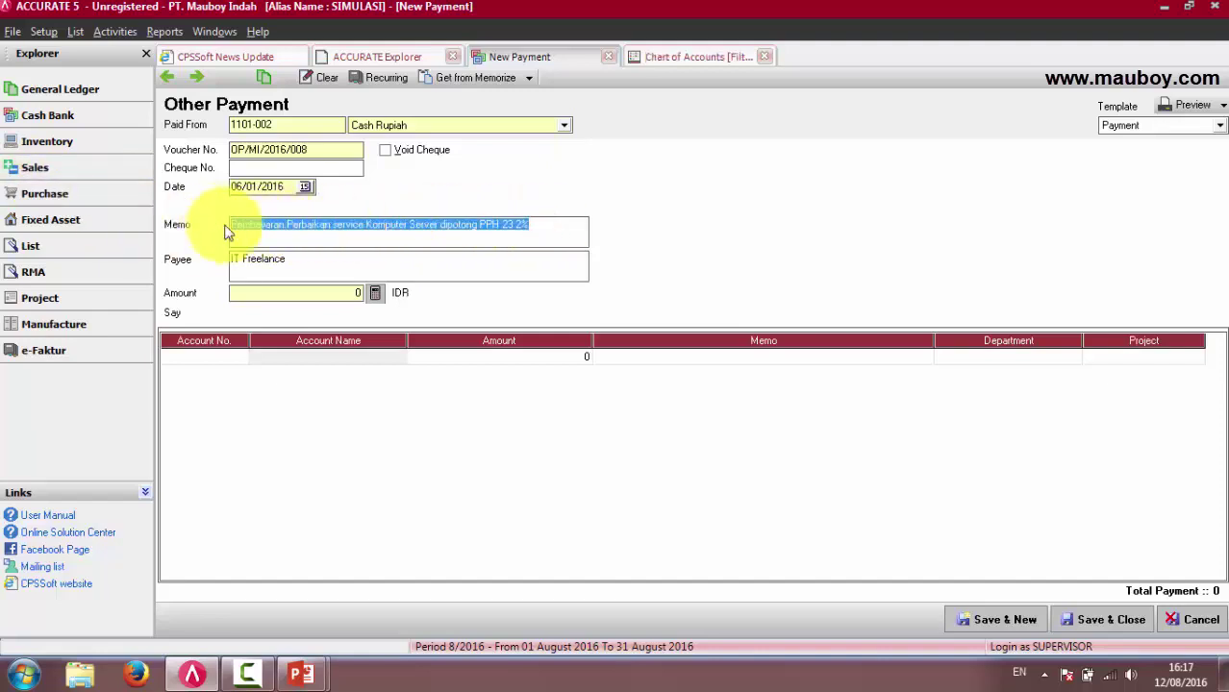
drag(308, 258, 206, 256)
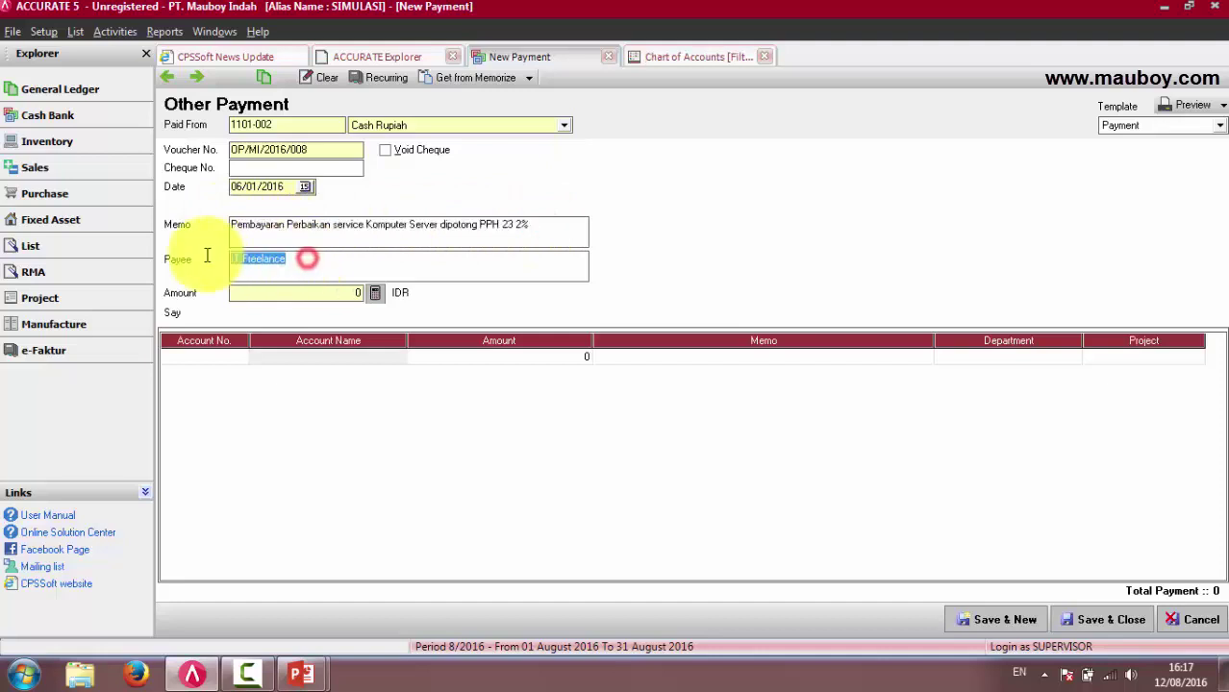
click(312, 269)
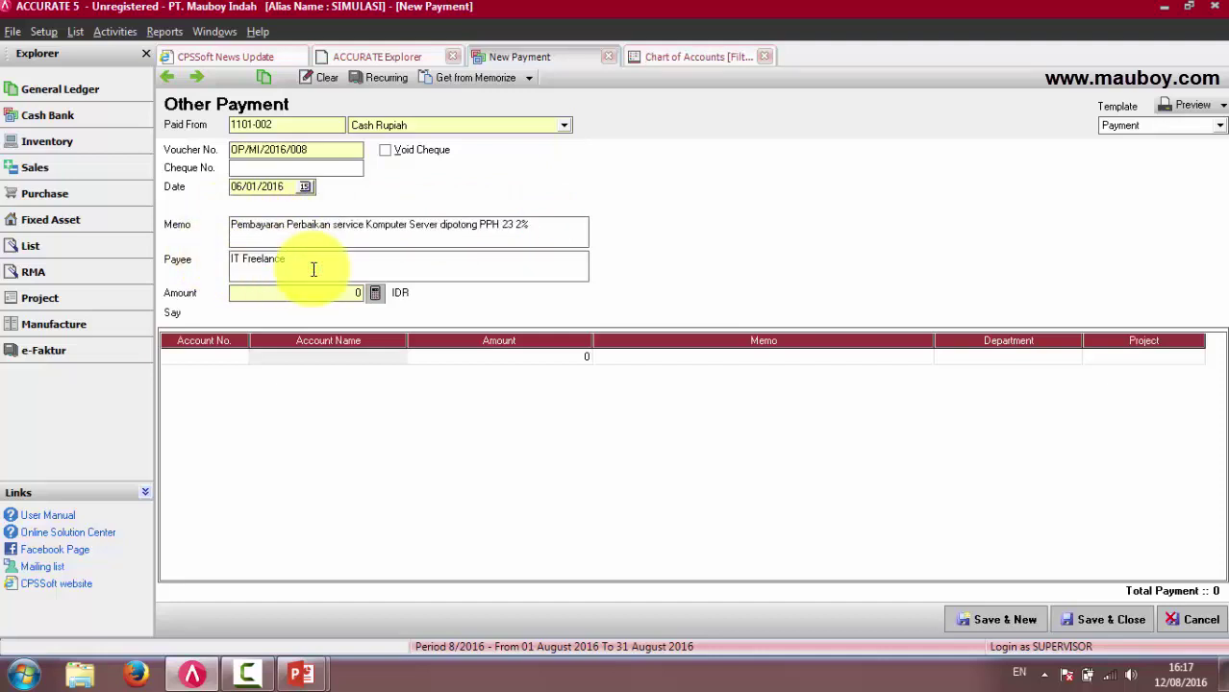
Step: Add an expense line for the Professional Fee Expense account with an amount of 200.000
click(214, 360)
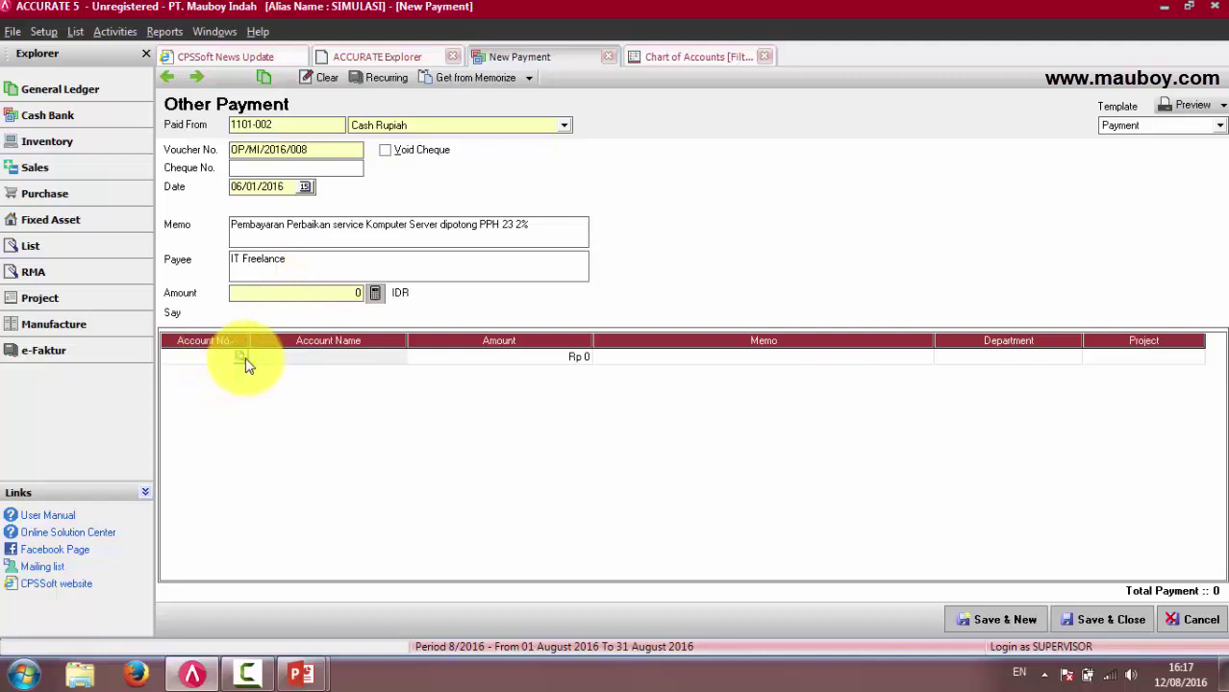
click(242, 359)
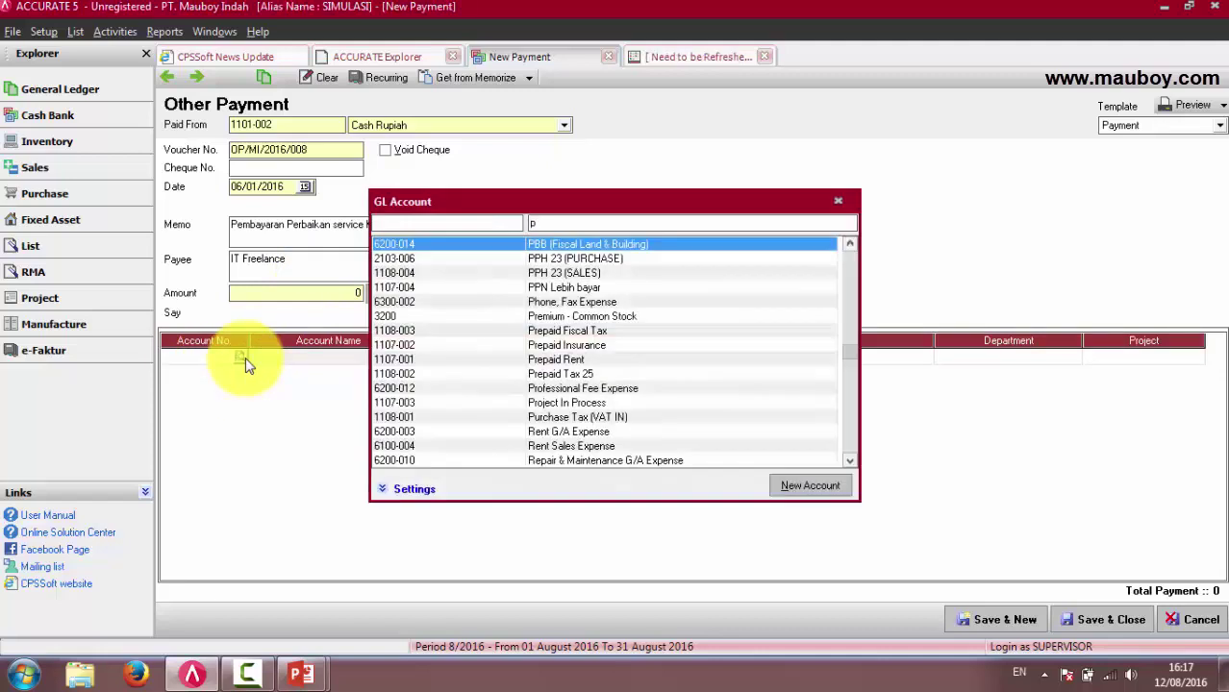
text(profe)
key(Return)
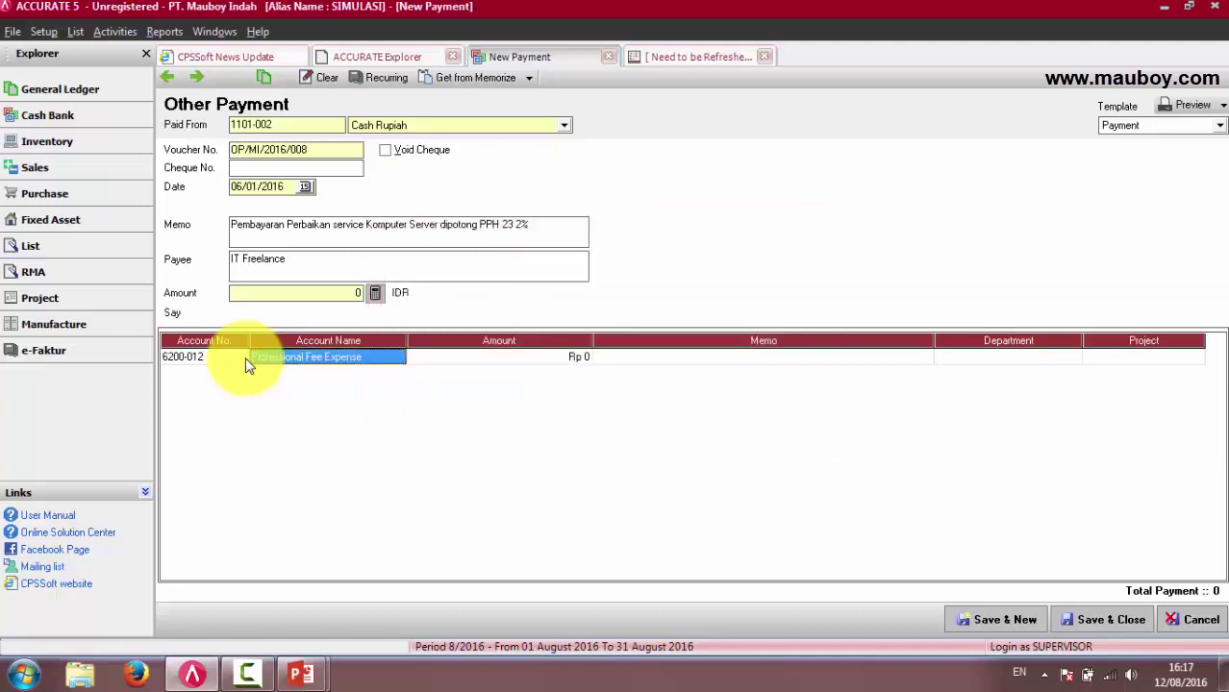
key(Tab)
text(20)
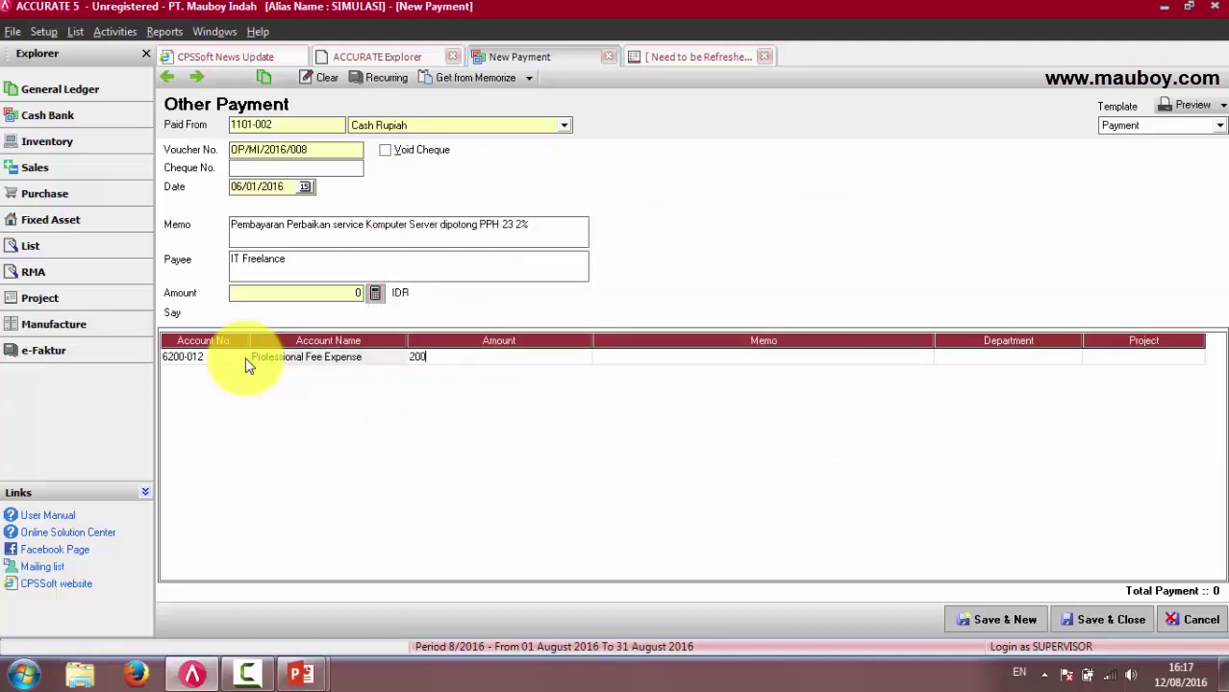
key(Tab)
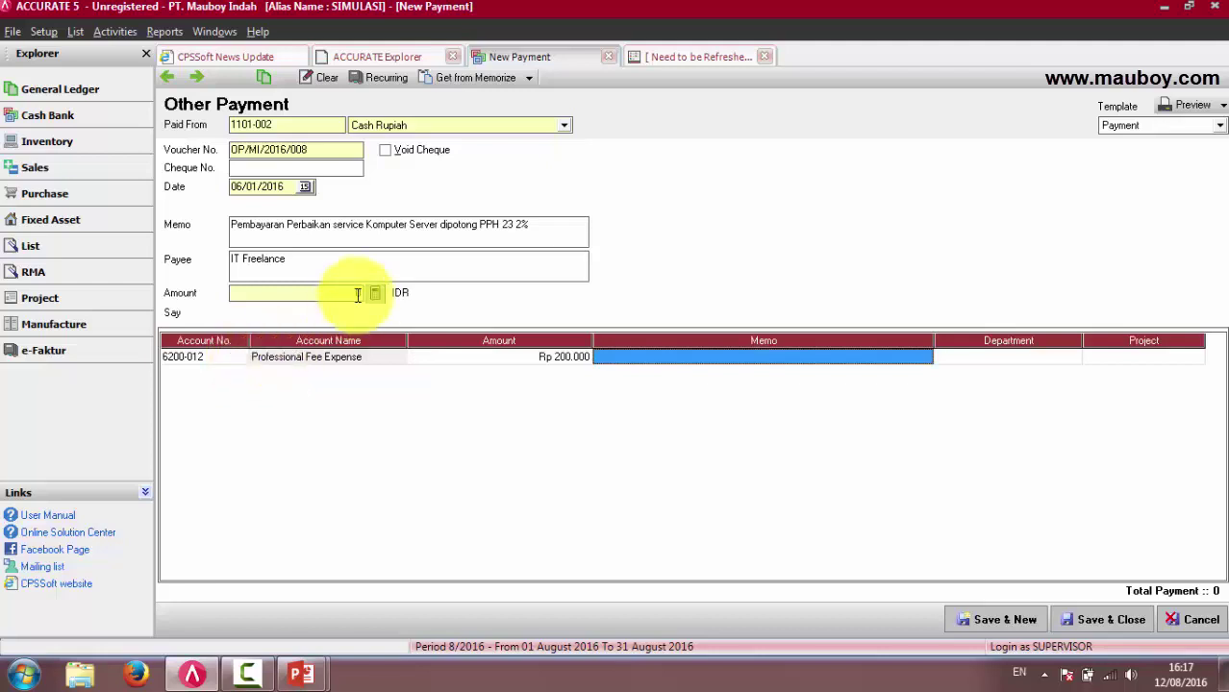
Step: Copy "Pembayaran Perbaikan service Komputer Server" from the payment memo into the Professional Fee Expense line's memo and calculate the payment amount
drag(231, 224, 437, 225)
key(ctrl+c)
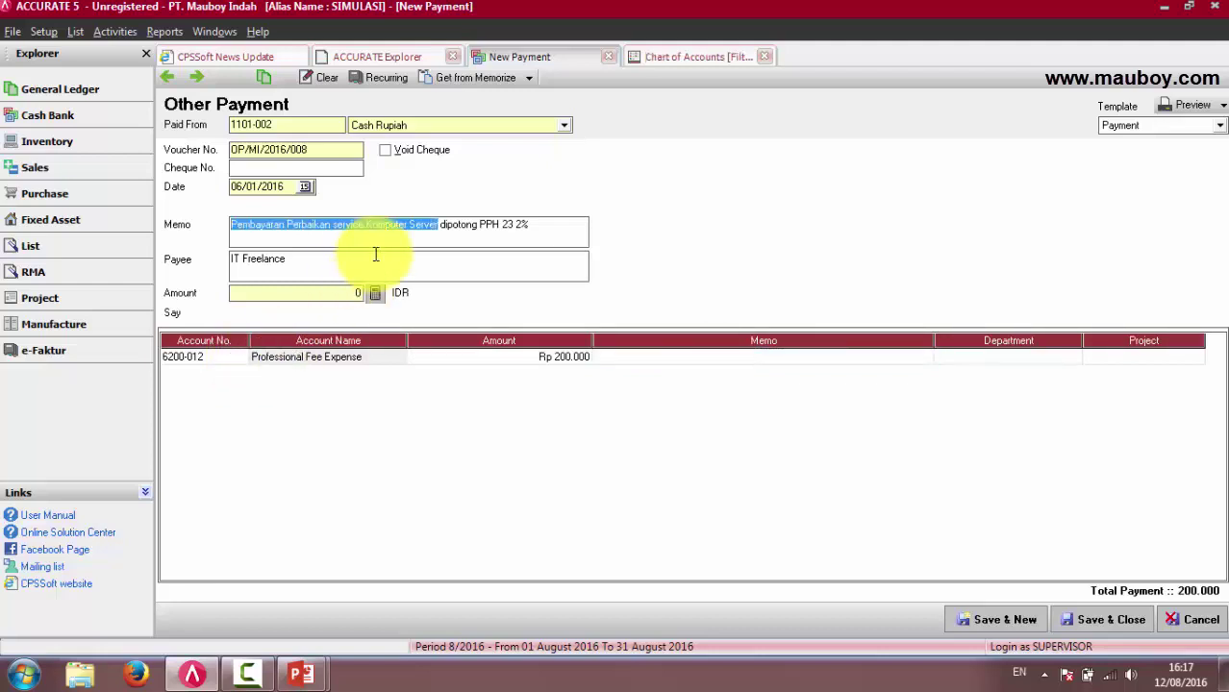
click(714, 356)
click(717, 356)
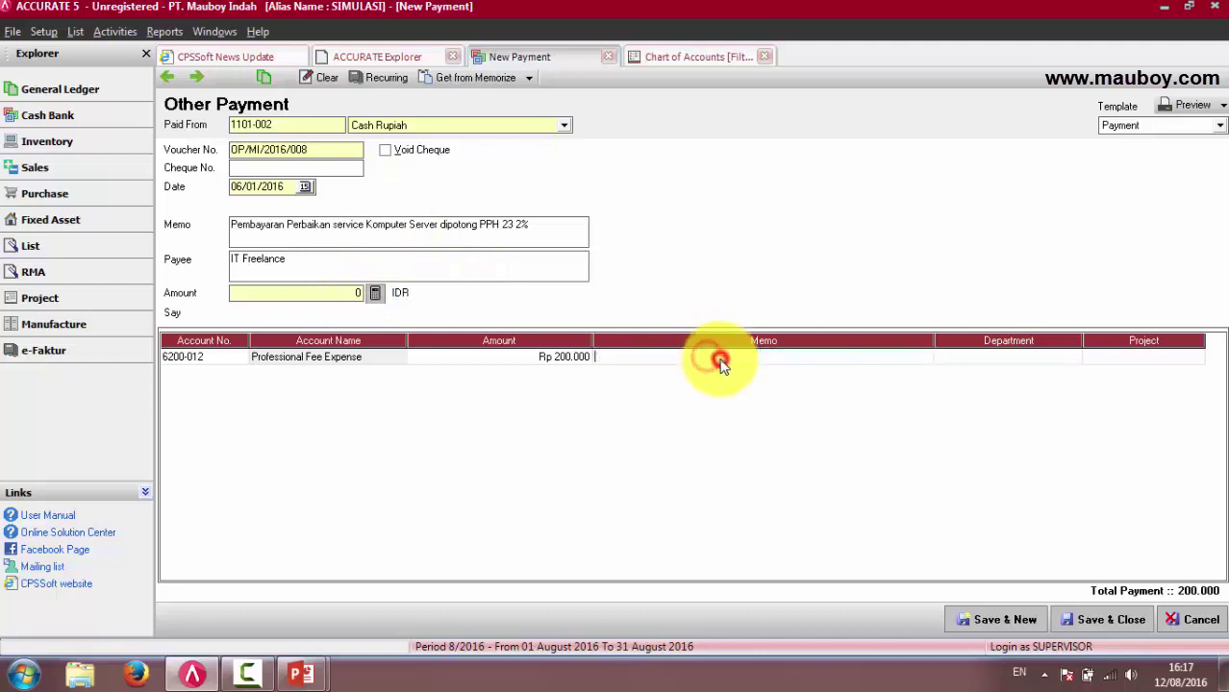
key(ctrl+v)
key(Tab)
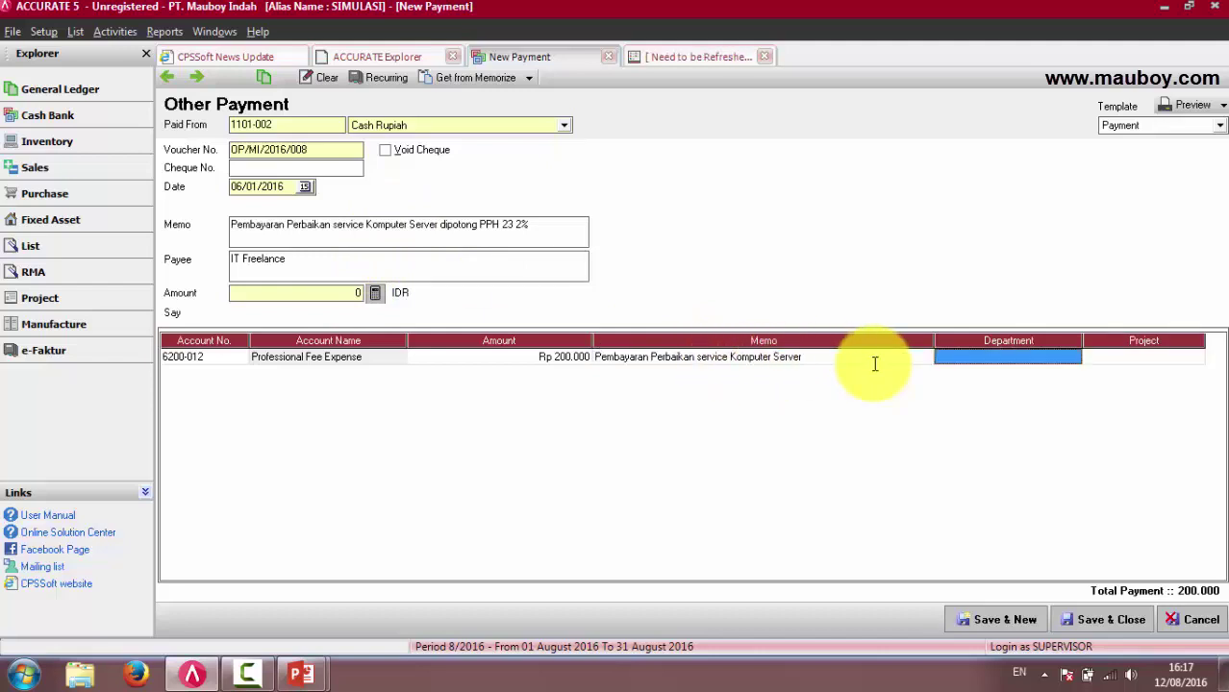
click(375, 292)
Step: Add a second line for PPH 23 (PURCHASE) with an amount of -4000 and the memo "Pemotongan PPH 23 sebesar 2%"
click(654, 358)
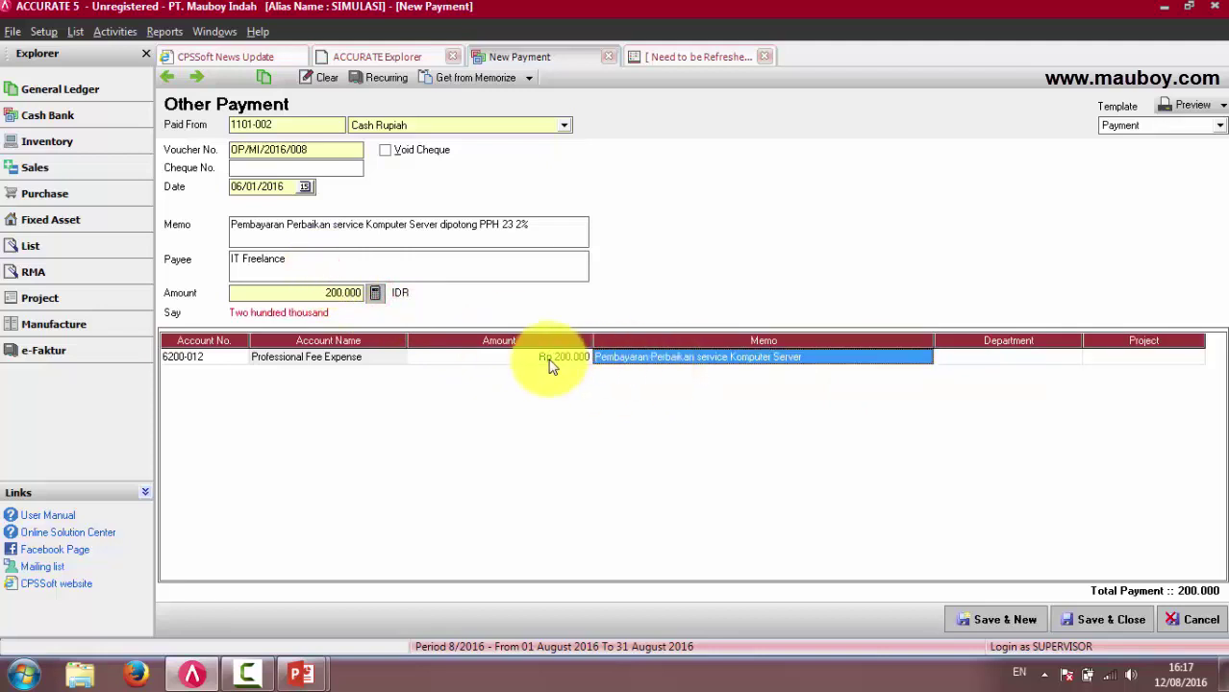
click(549, 357)
click(679, 358)
key(Down)
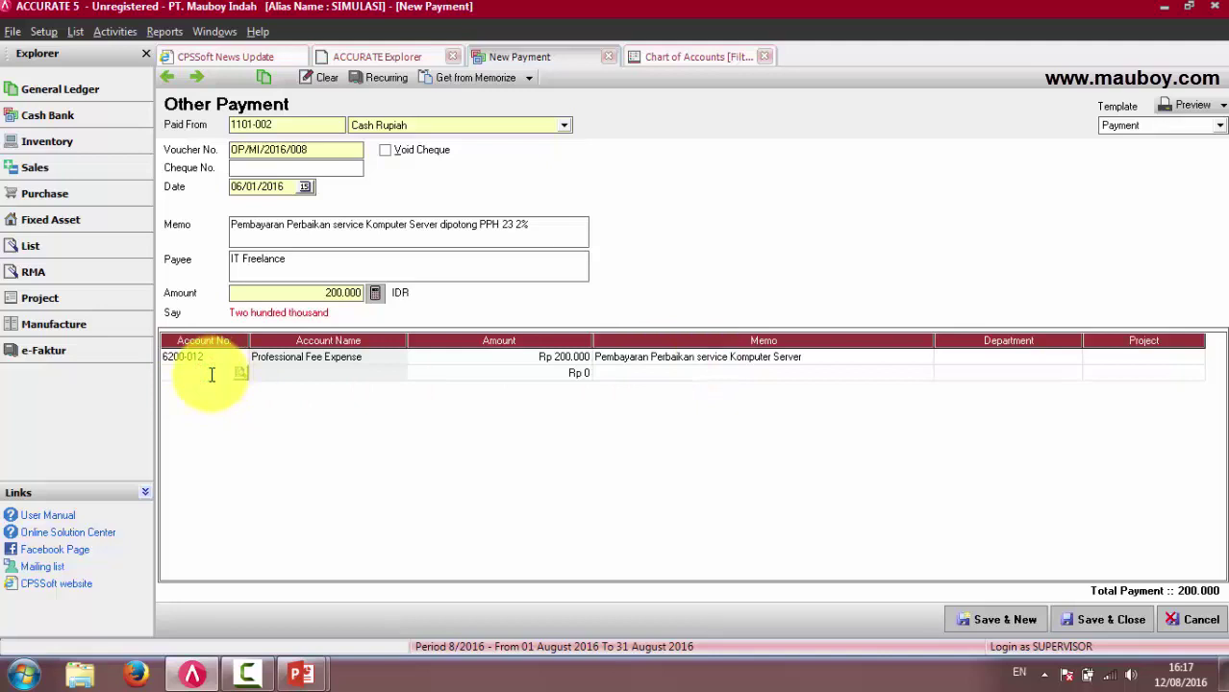
text(pph)
key(Return)
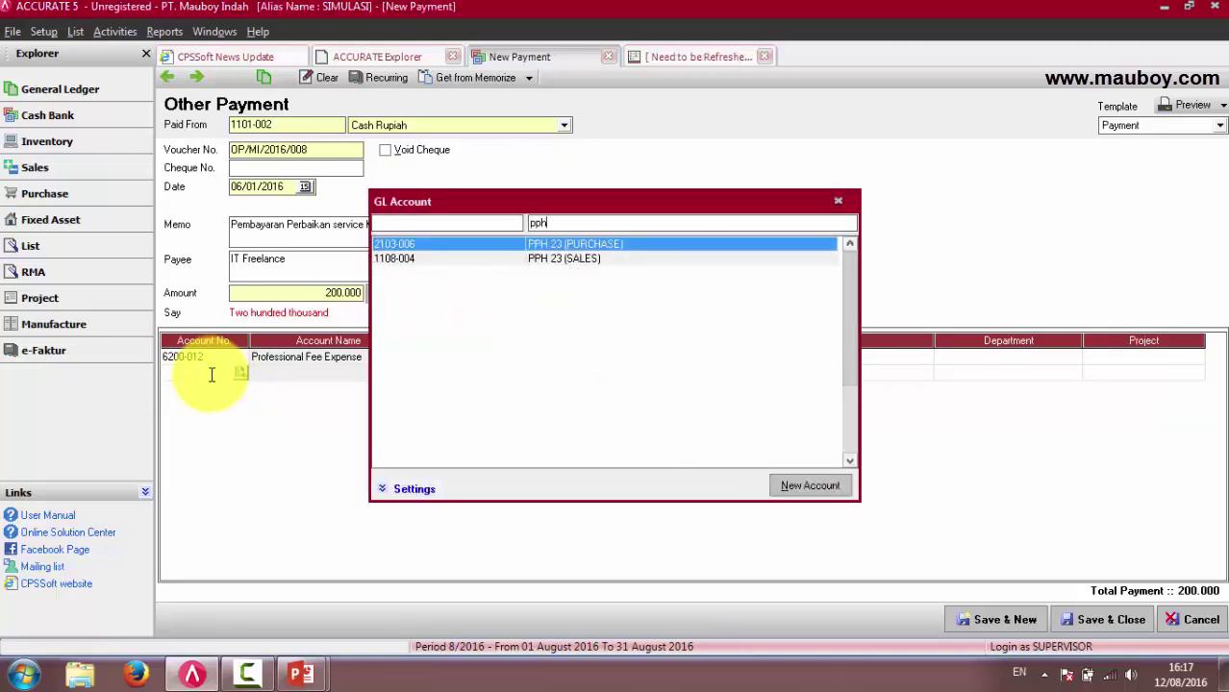
key(Return)
key(Tab)
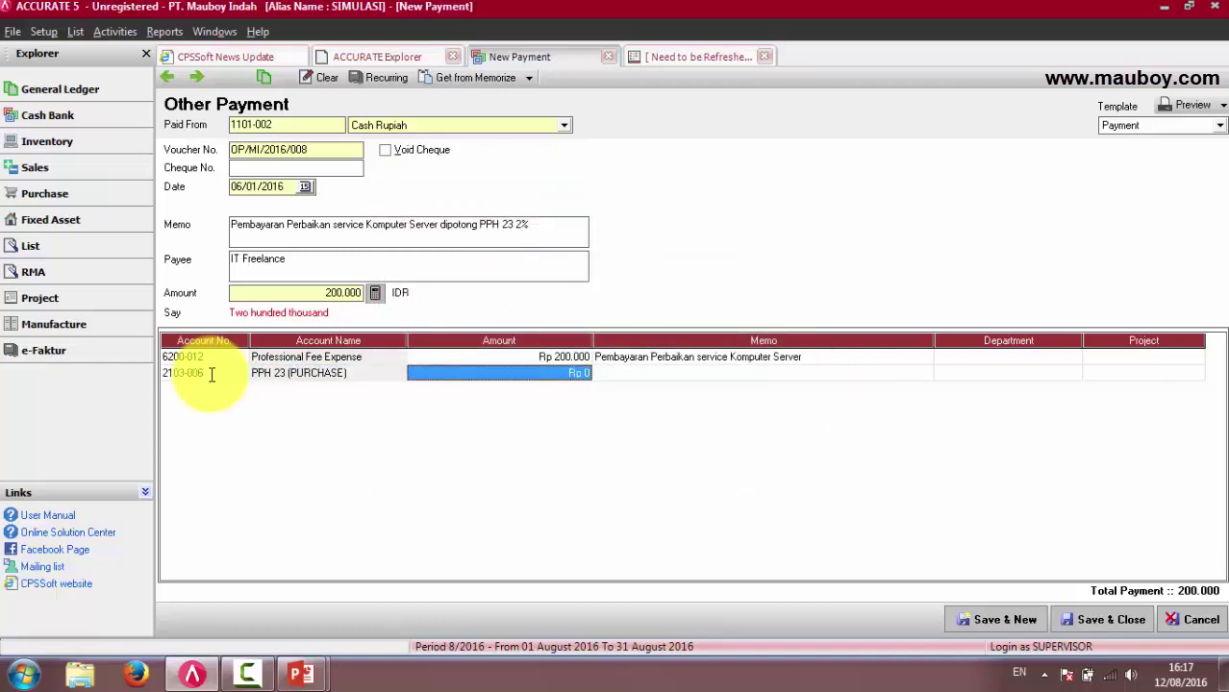
text(-4000)
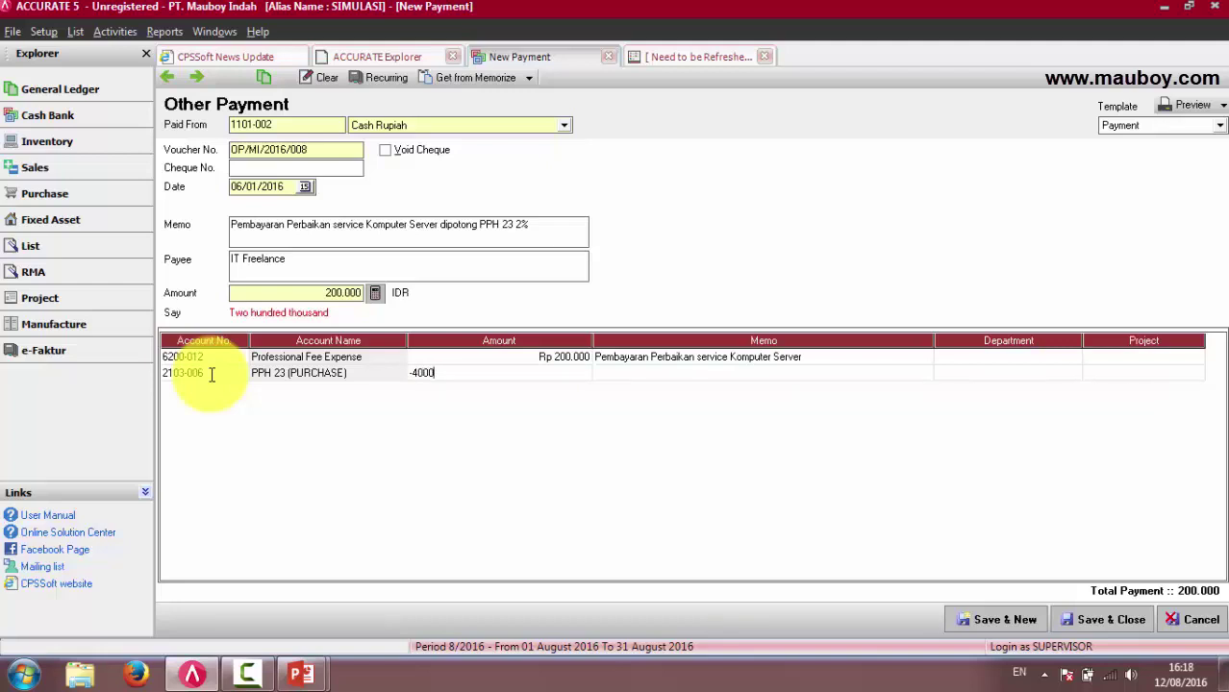
key(Tab)
click(622, 378)
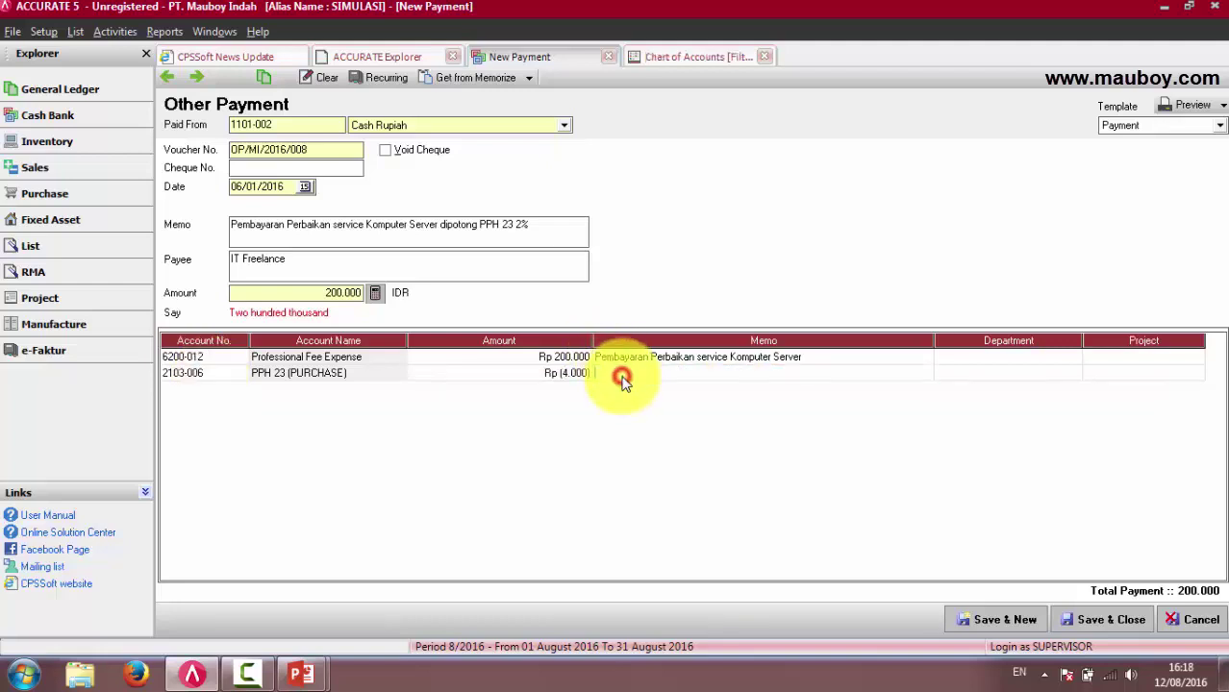
text(Pemotongan PPH 23 sebesar 2%)
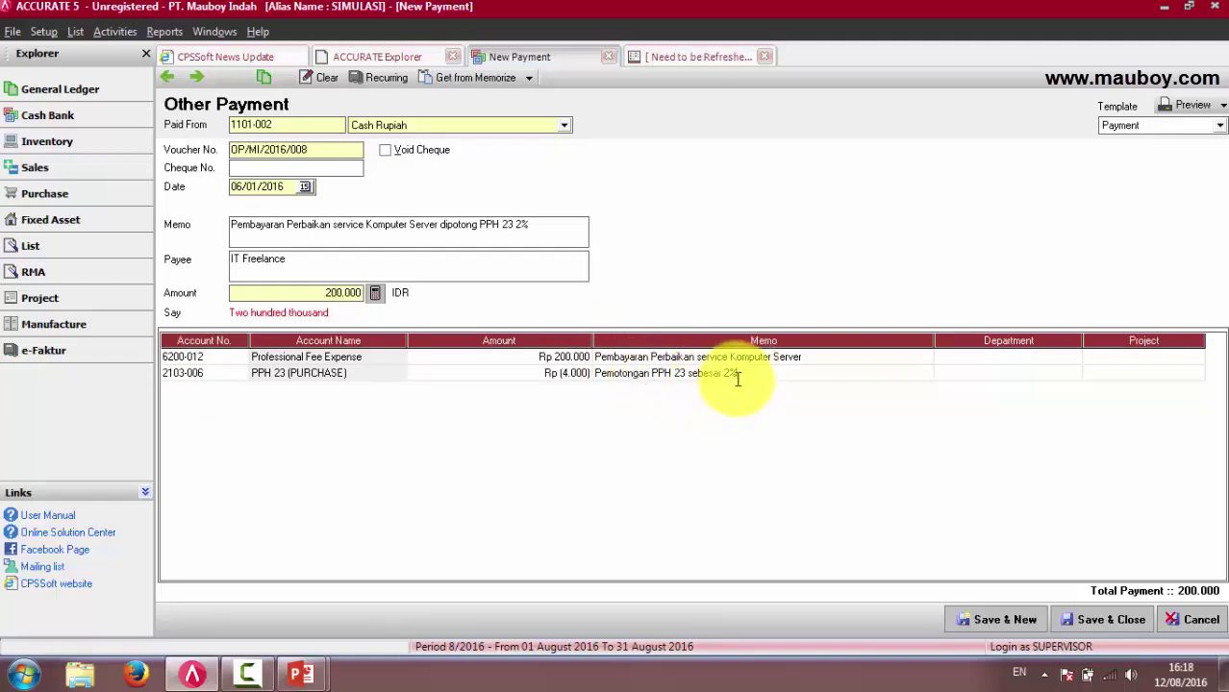
Step: Check the amounts of both lines and recalculate the payment amount to include the PPH 23 deduction
click(474, 375)
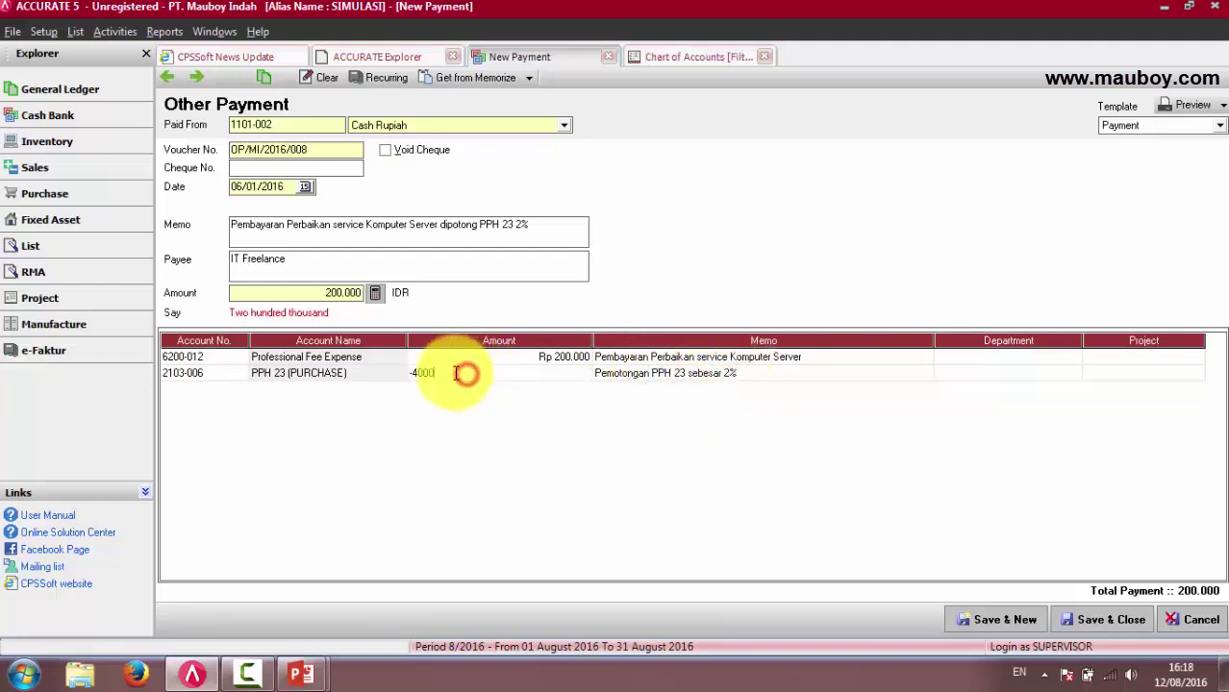
click(448, 354)
click(476, 377)
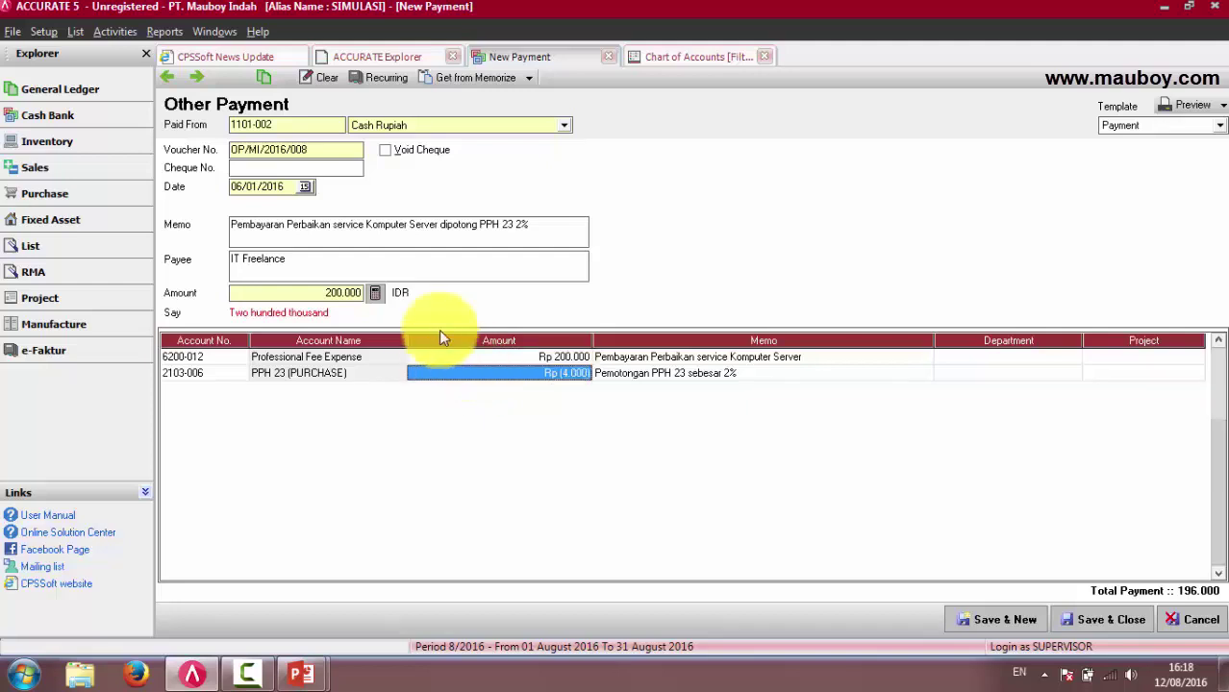
click(377, 294)
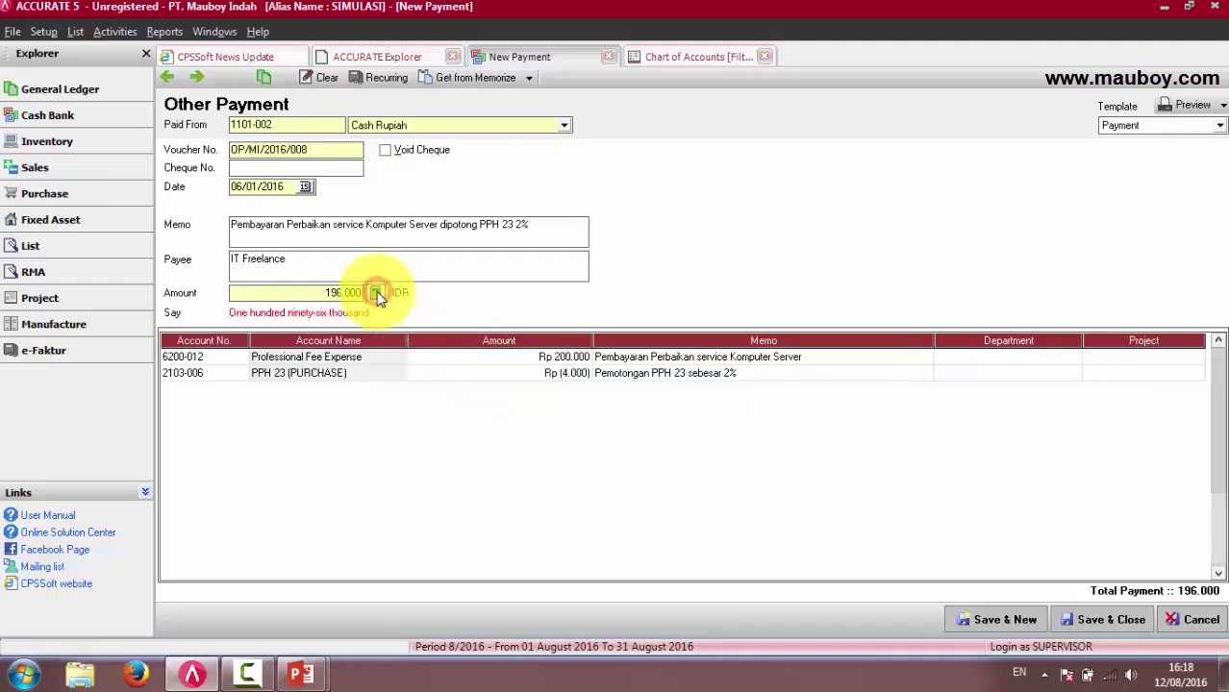
Step: Review the accounts, amounts and memos of the Professional Fee Expense and PPH 23 lines, and preview the payment voucher
click(323, 263)
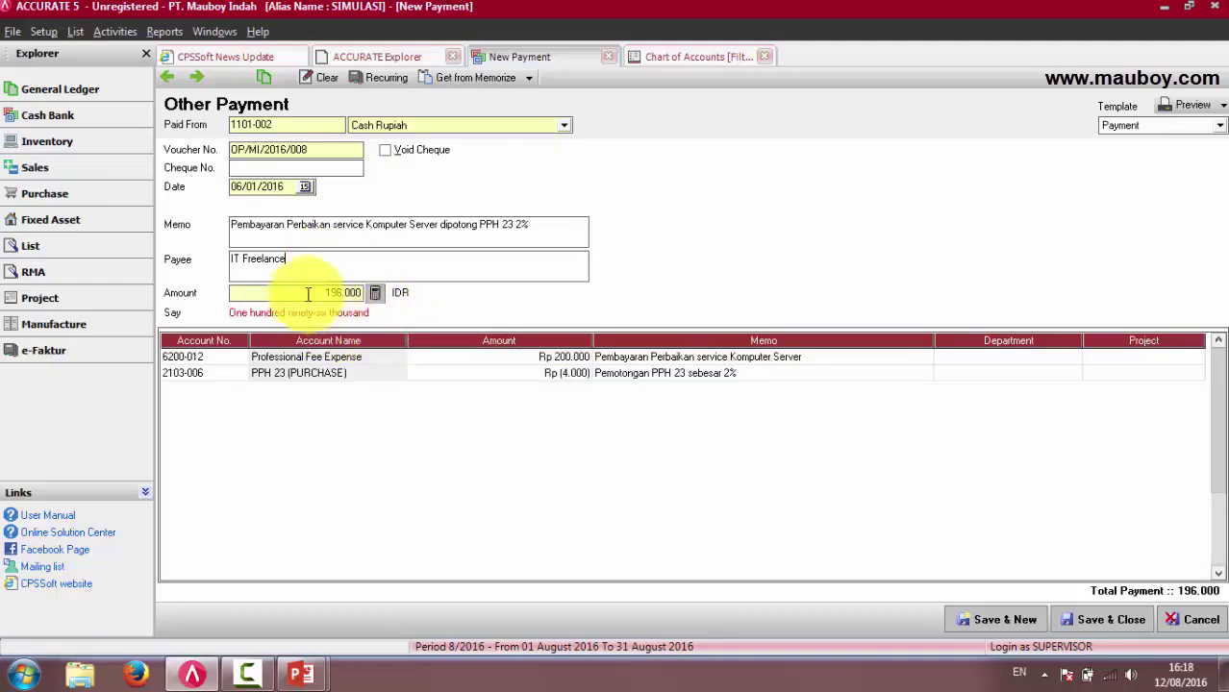
click(748, 380)
click(457, 374)
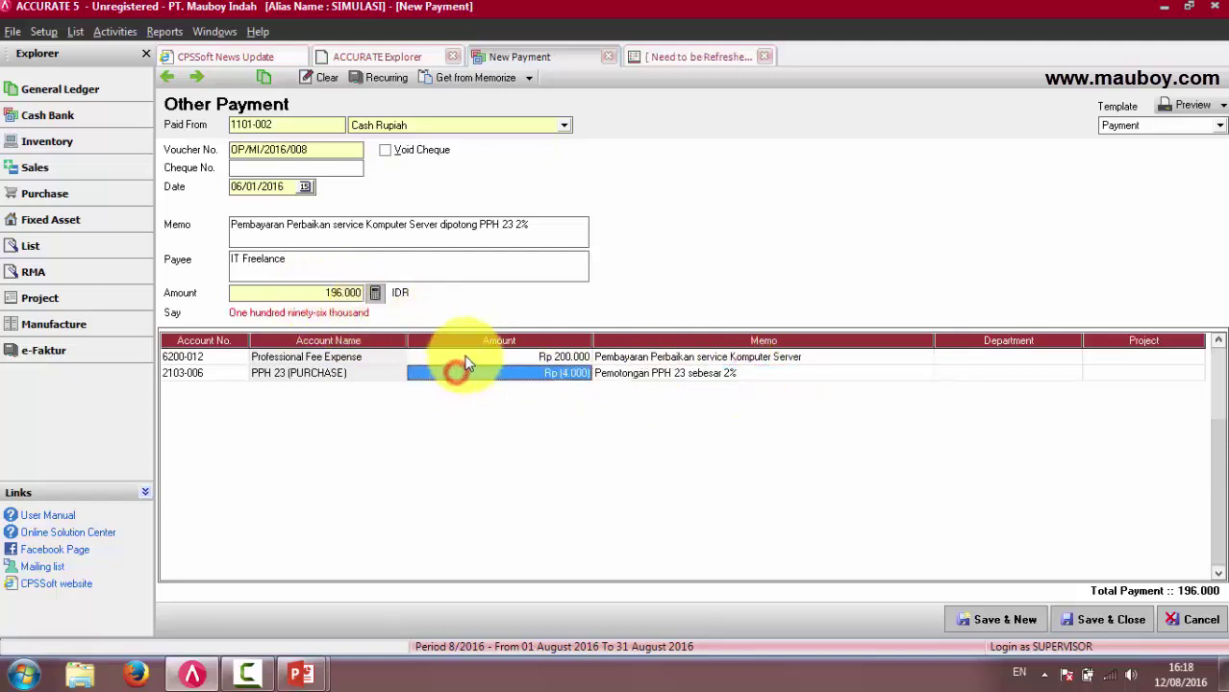
click(465, 357)
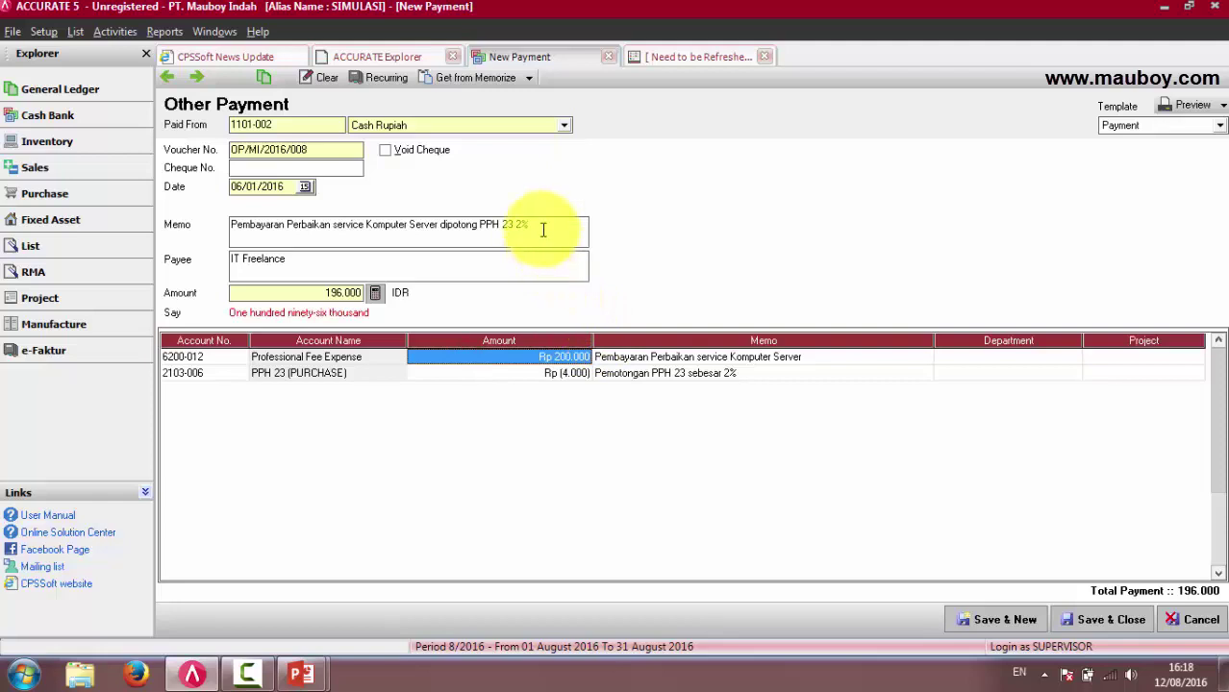
click(367, 357)
click(367, 373)
click(501, 375)
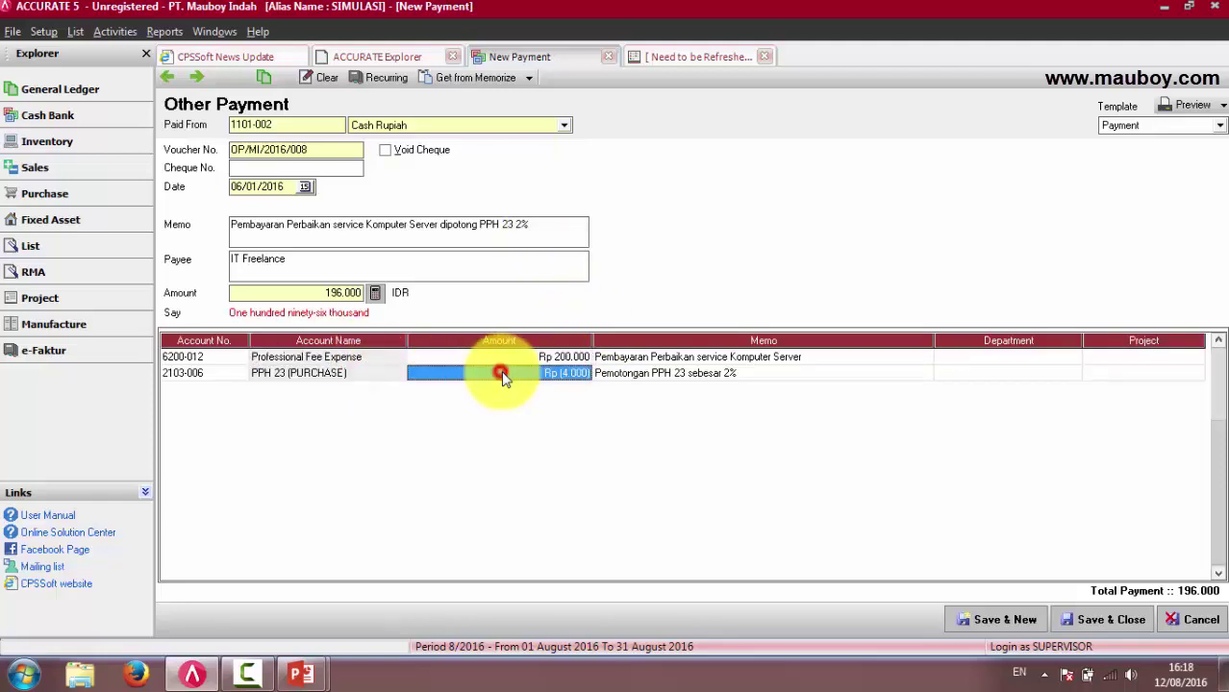
click(637, 373)
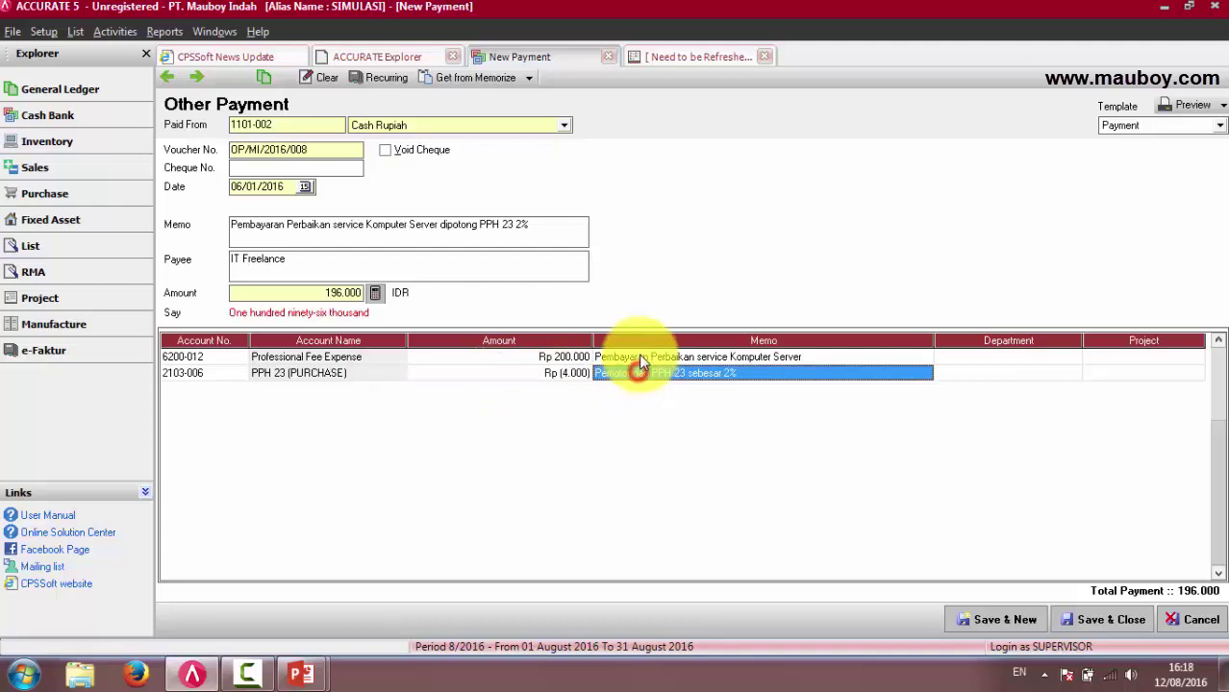
click(553, 377)
click(358, 375)
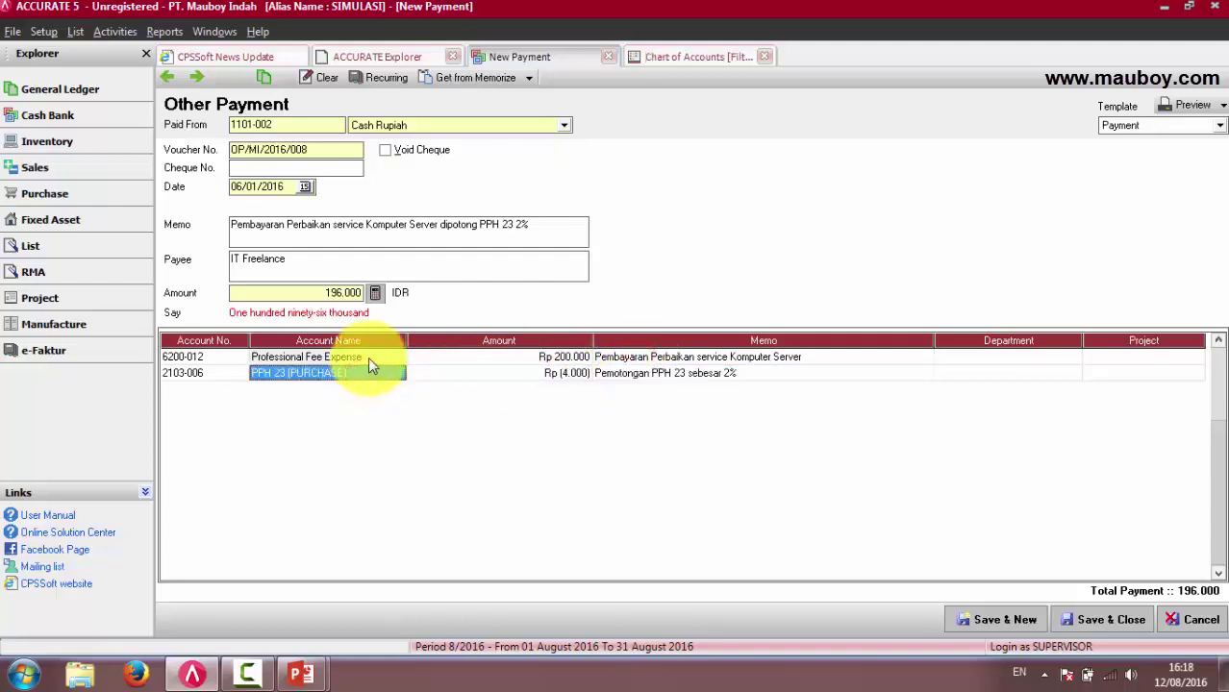
click(368, 358)
click(365, 372)
click(432, 372)
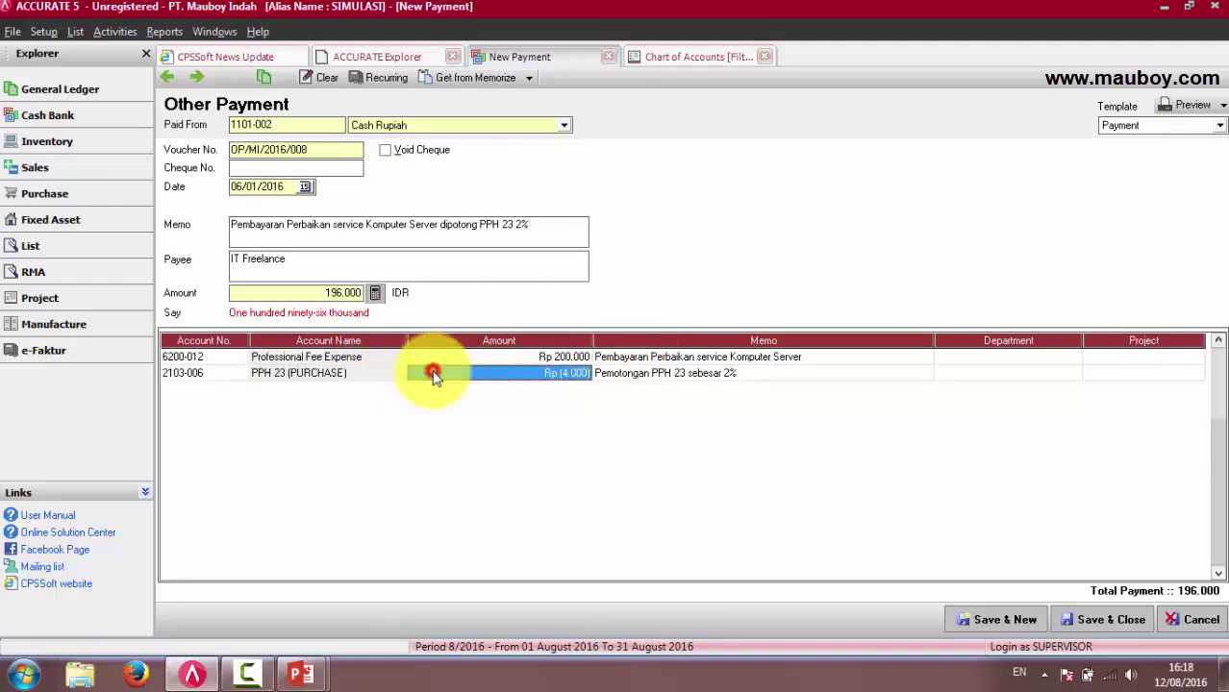
click(438, 357)
click(366, 360)
click(366, 374)
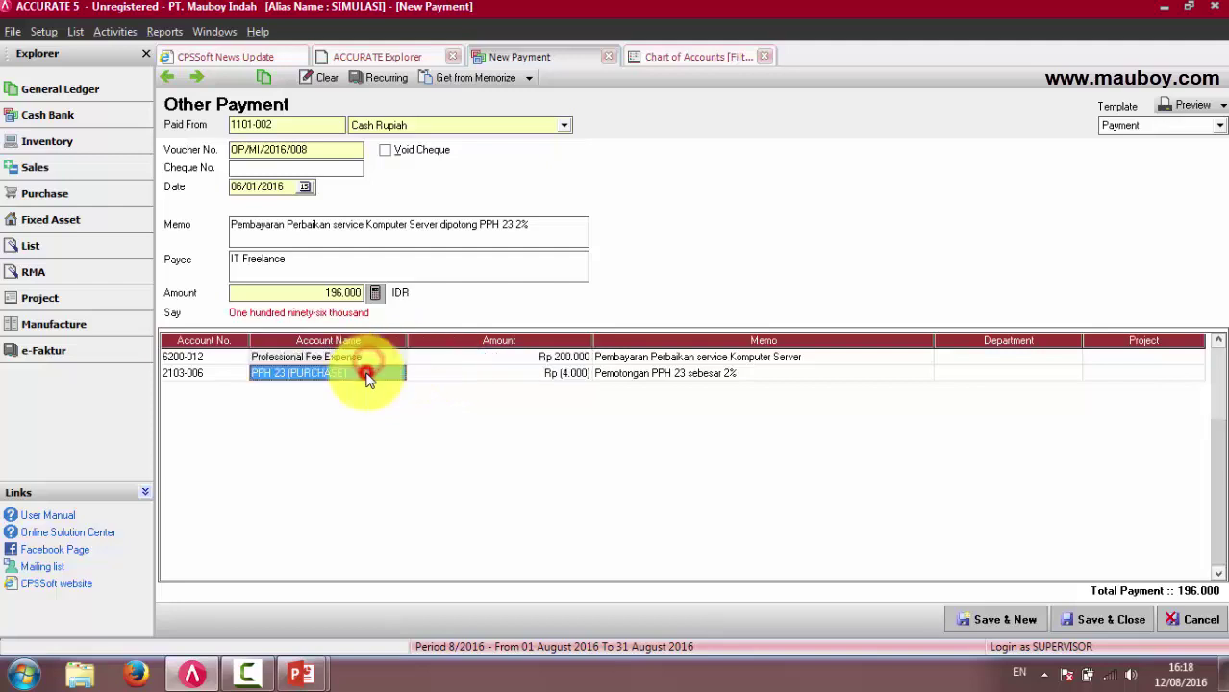
click(1192, 108)
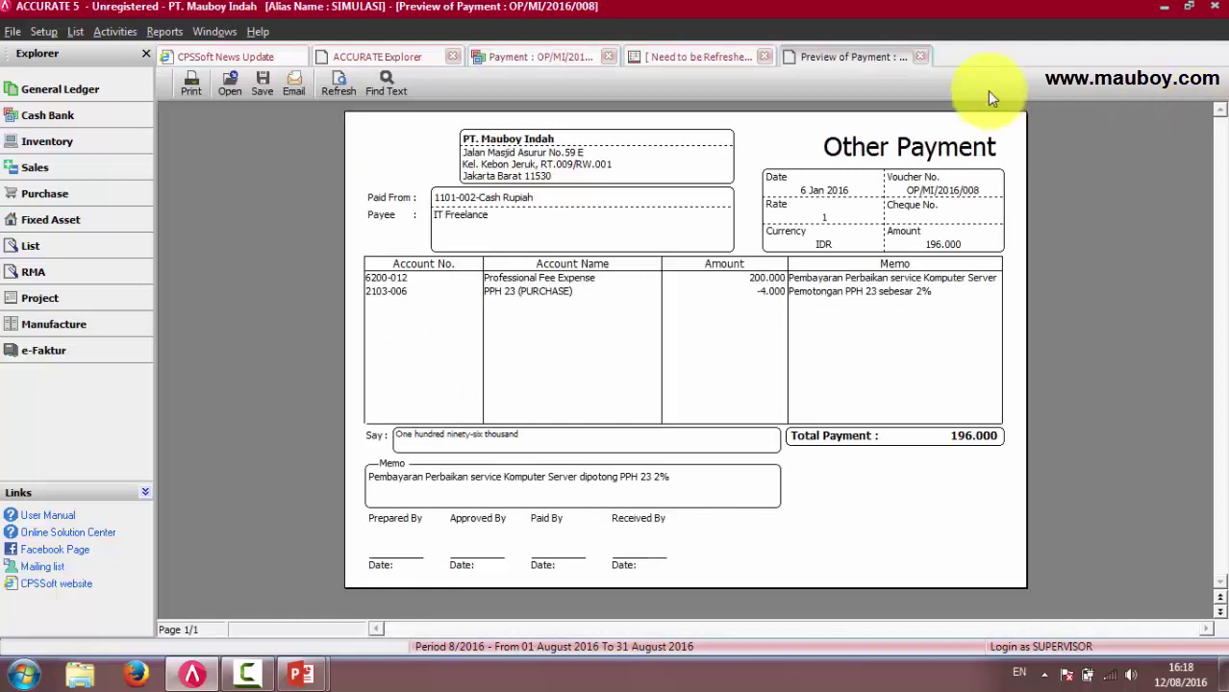
Step: Close the voucher preview and check the transaction journal of the IT Freelance payment
click(920, 57)
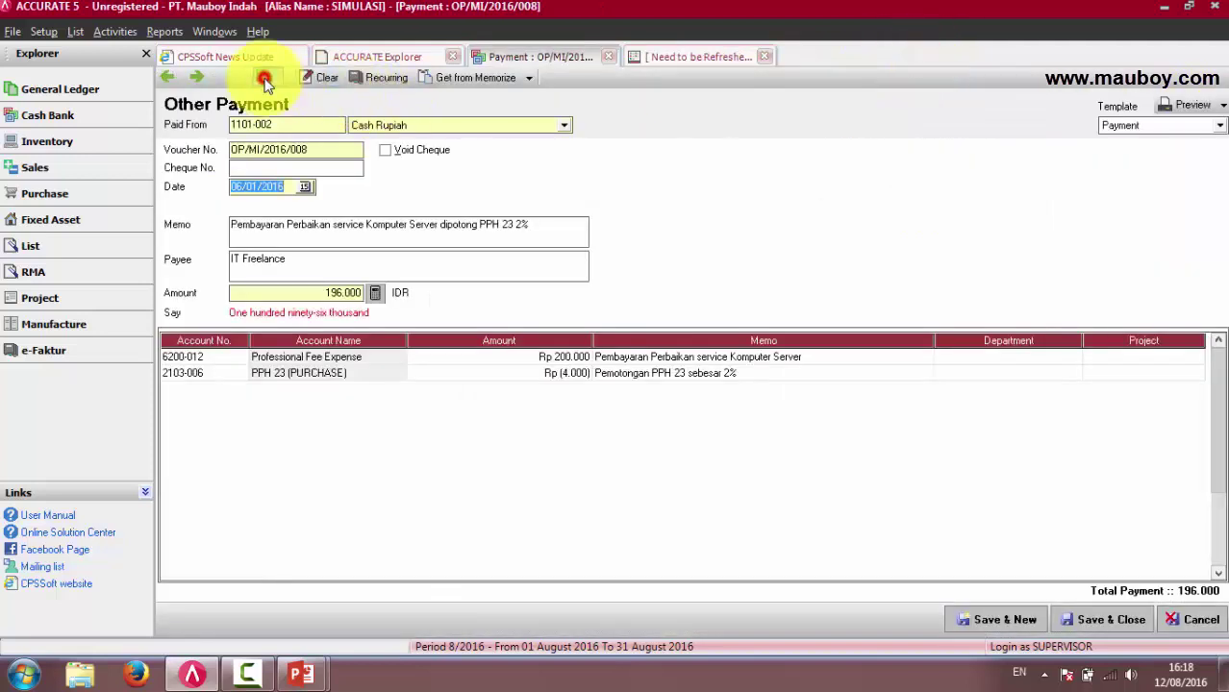
click(267, 81)
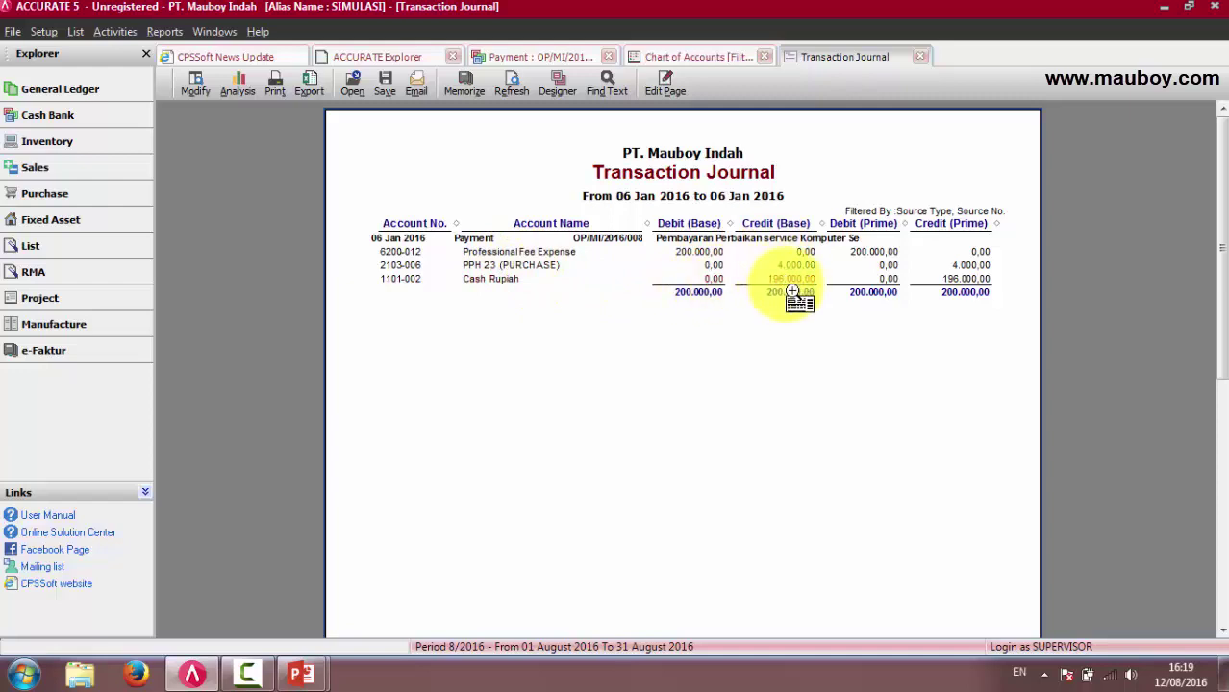
click(920, 57)
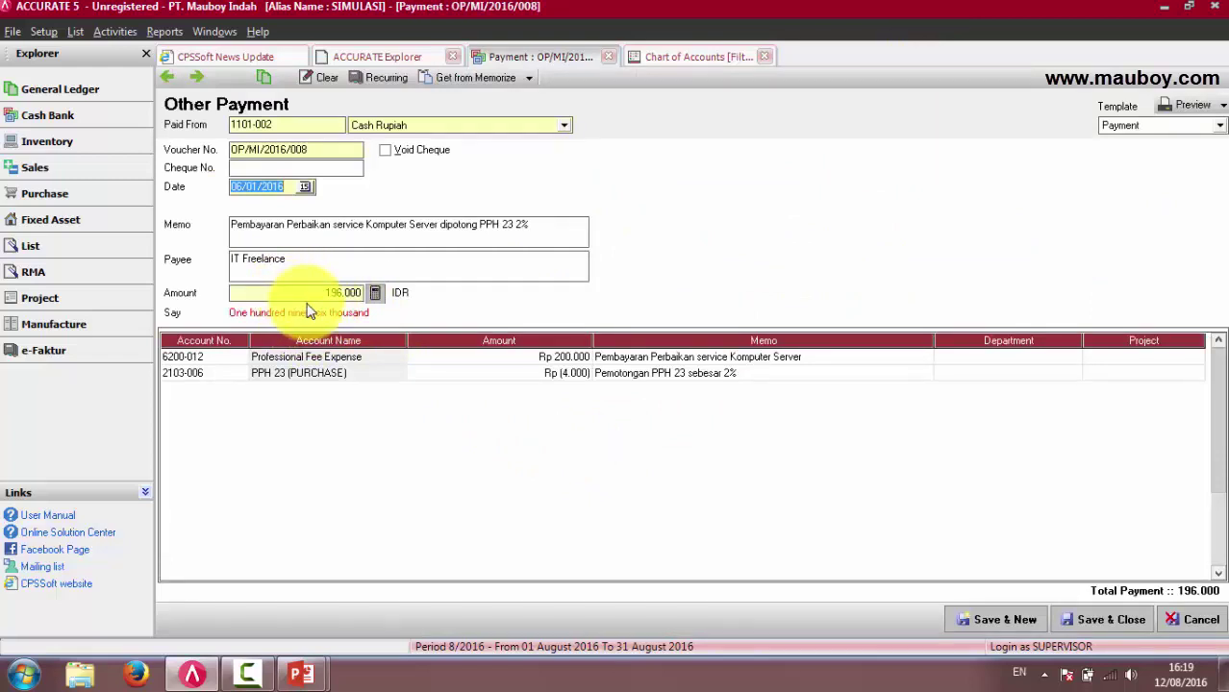
Step: Recheck the Professional Fee Expense and PPH 23 lines, save the payment and start a new one
click(351, 357)
click(351, 374)
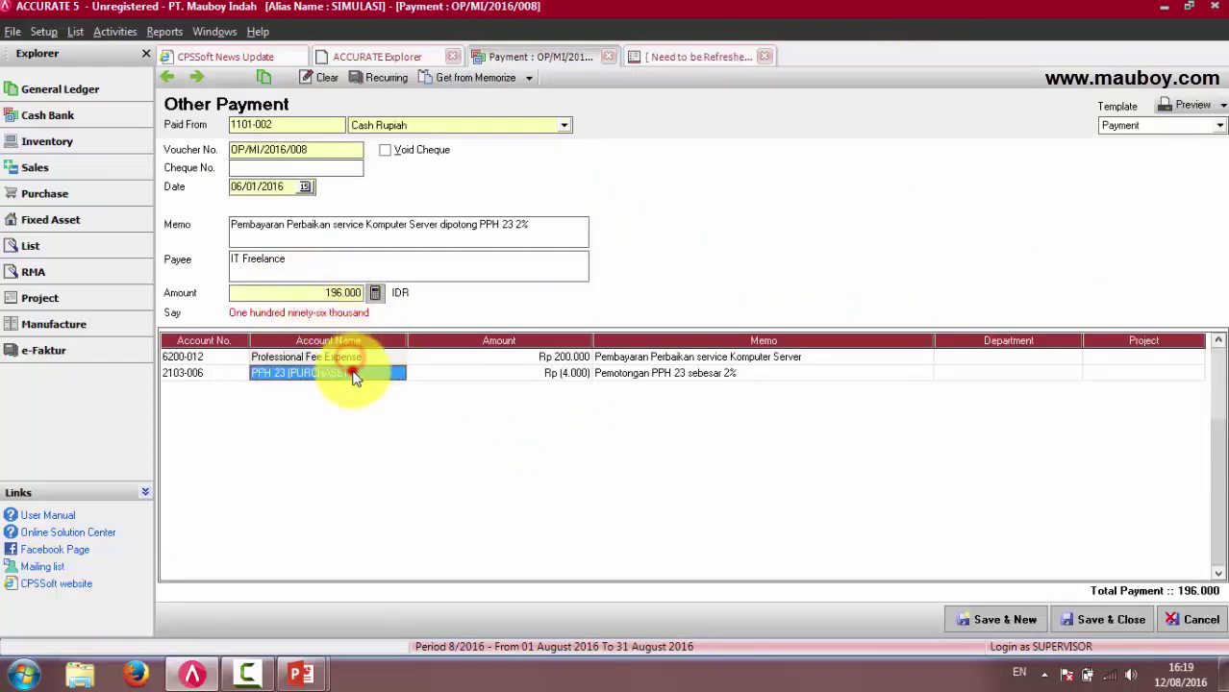
click(488, 359)
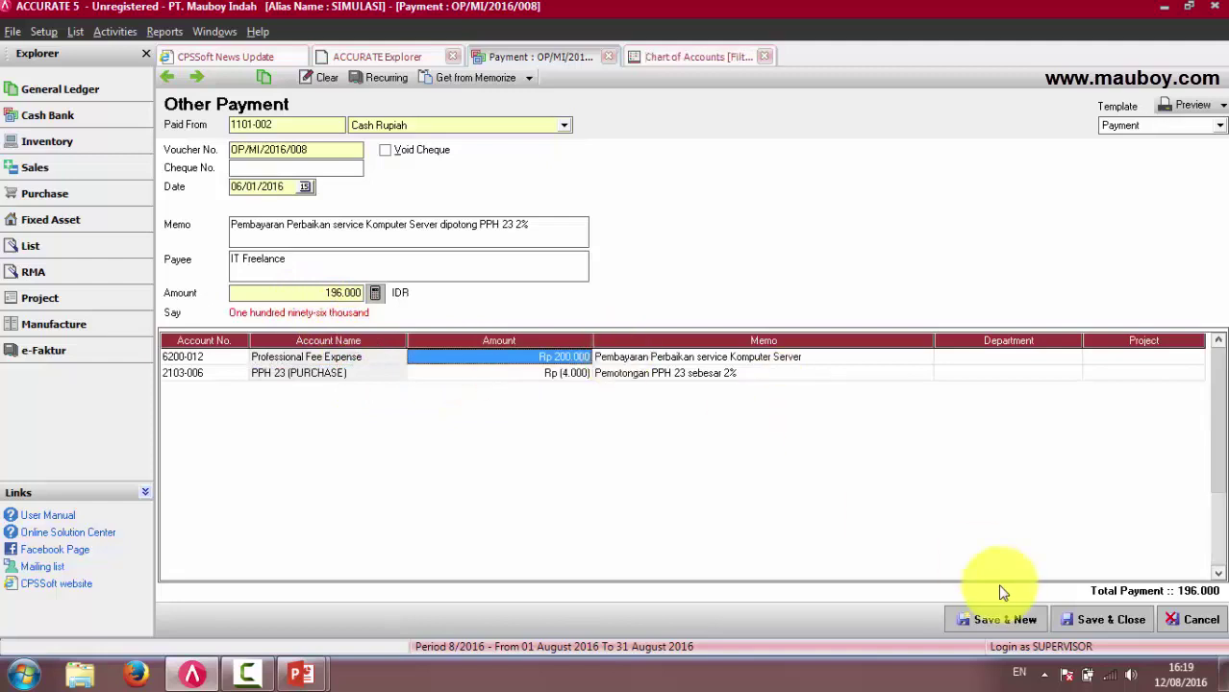
click(1008, 622)
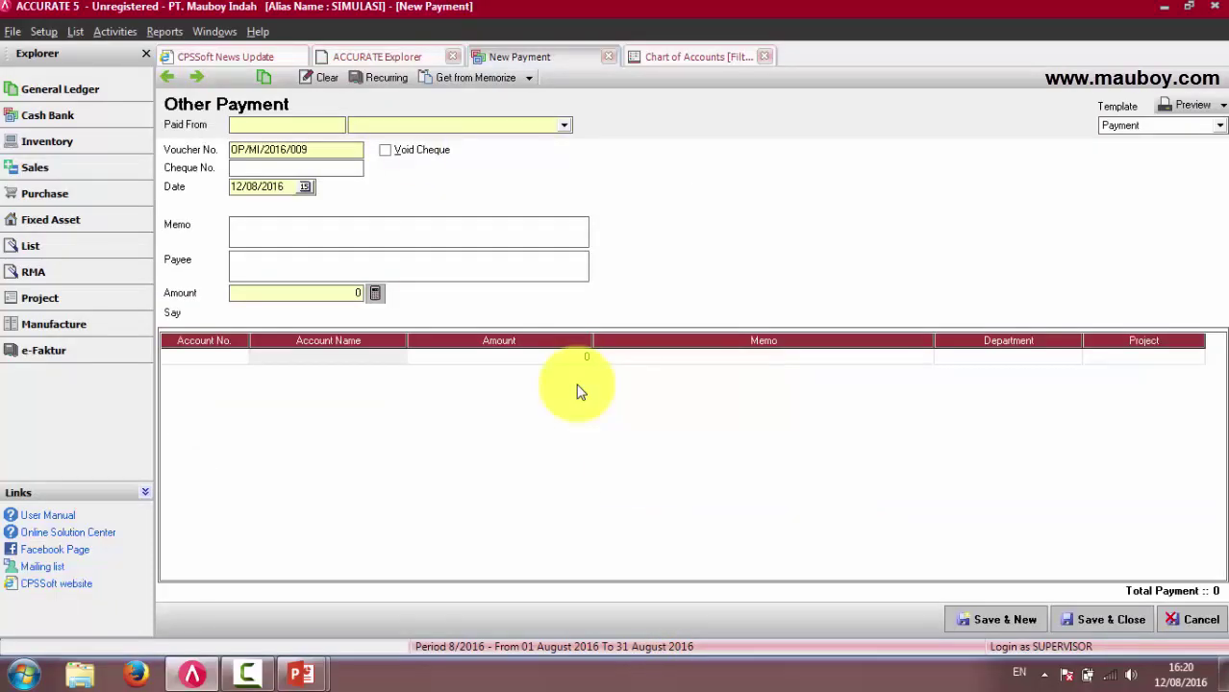
Step: Set the payment from Cash Rupiah, date 06/01/2016, memo "Reimbursement: Bahan bakar 100.000, Parkir 15.000 dan Tol 25.000" and payee "Sopir"
click(375, 125)
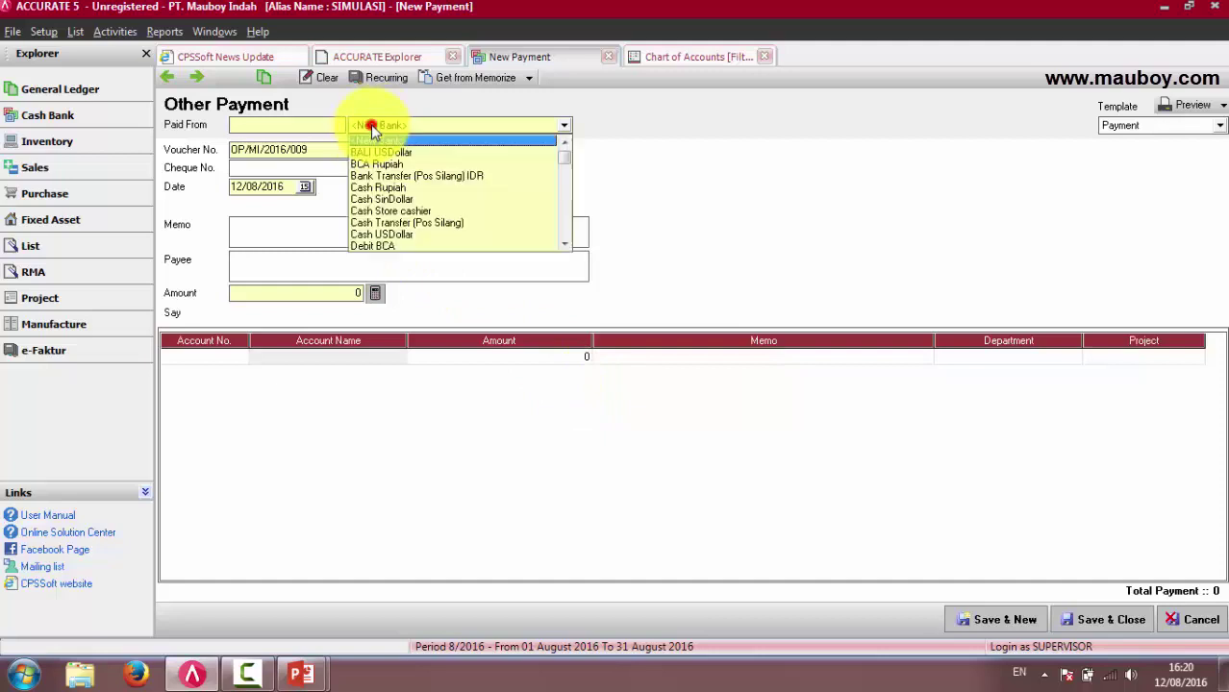
click(380, 188)
click(287, 186)
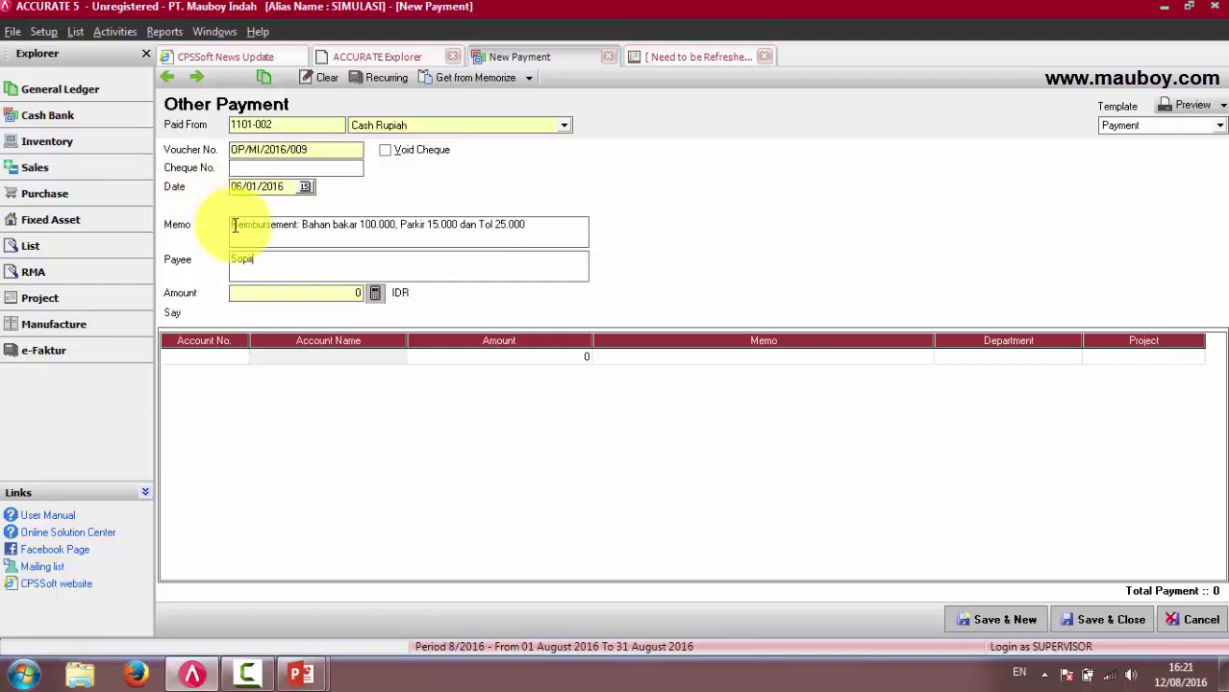
drag(234, 225, 511, 225)
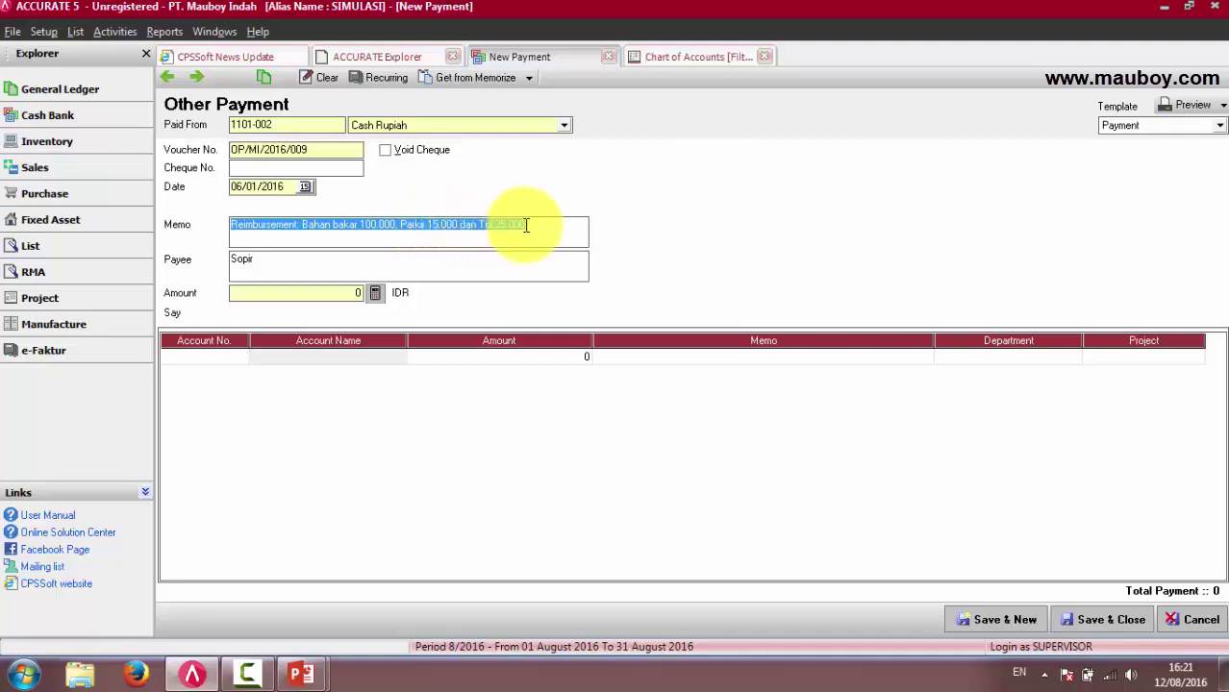
click(335, 251)
double_click(335, 252)
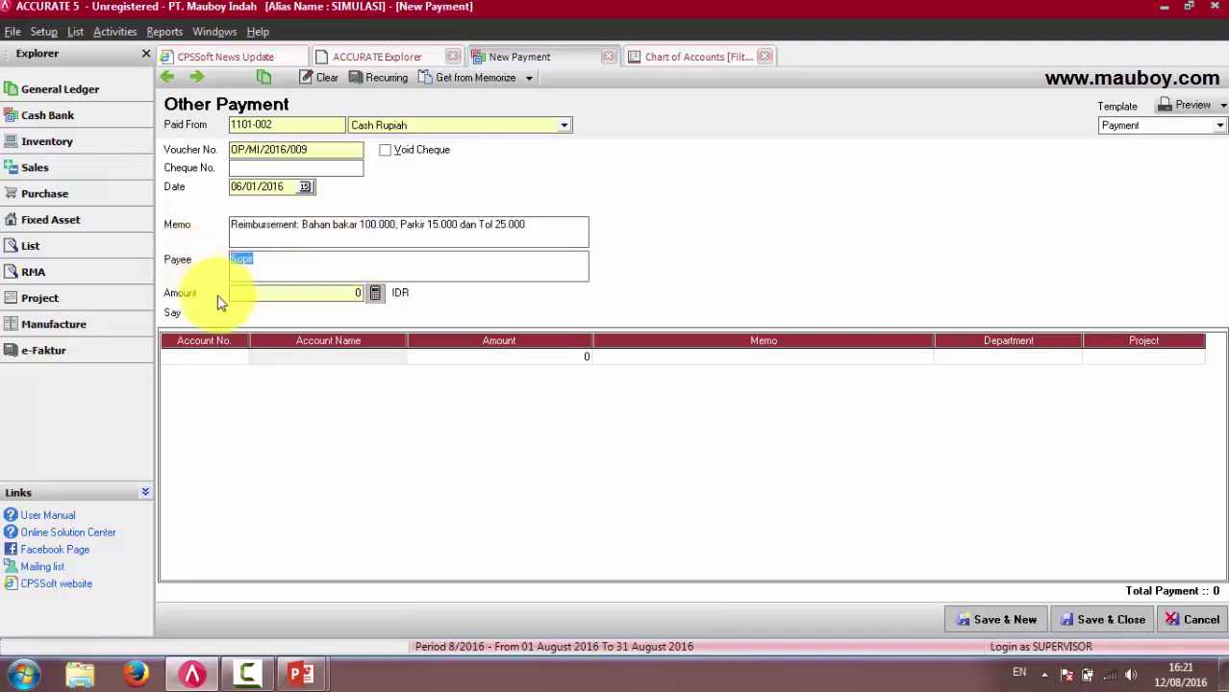
Step: Search accounts for "tol" and add three Tol, Parking & Oil G/A Expense lines: 100.000 "Bensin 15 Liter", 15.000 "Parkir", 25.000 "Tol Jakarta - Cikampek"
click(212, 360)
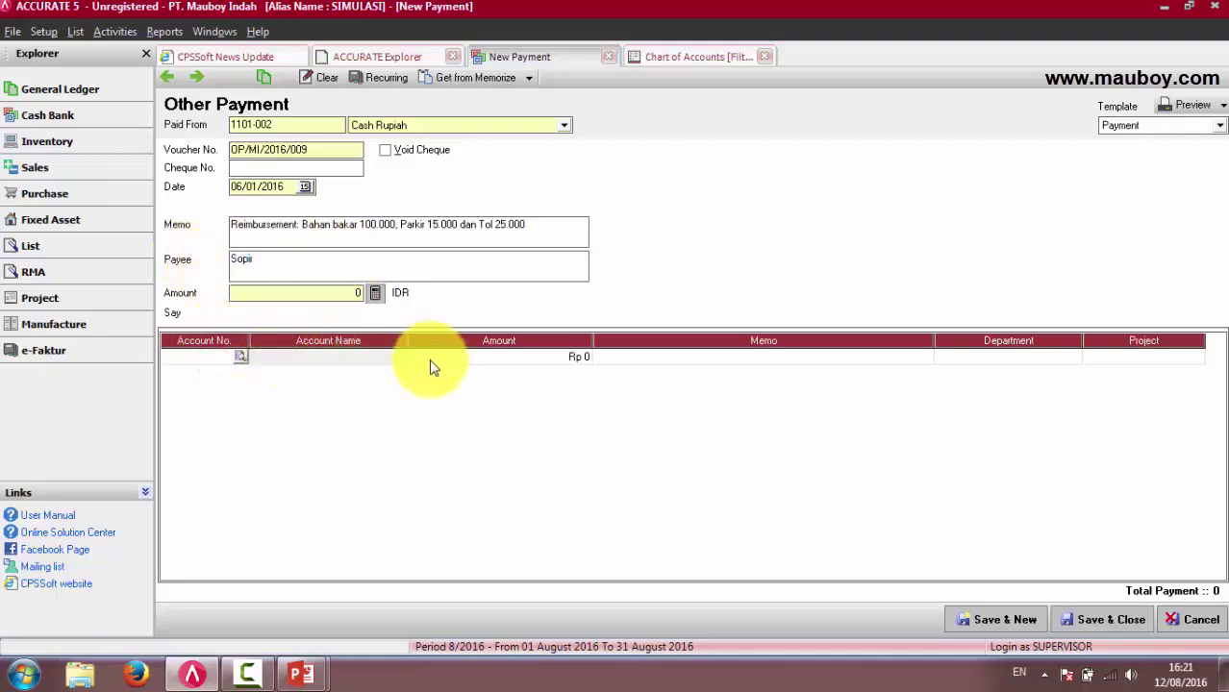
click(465, 357)
click(356, 366)
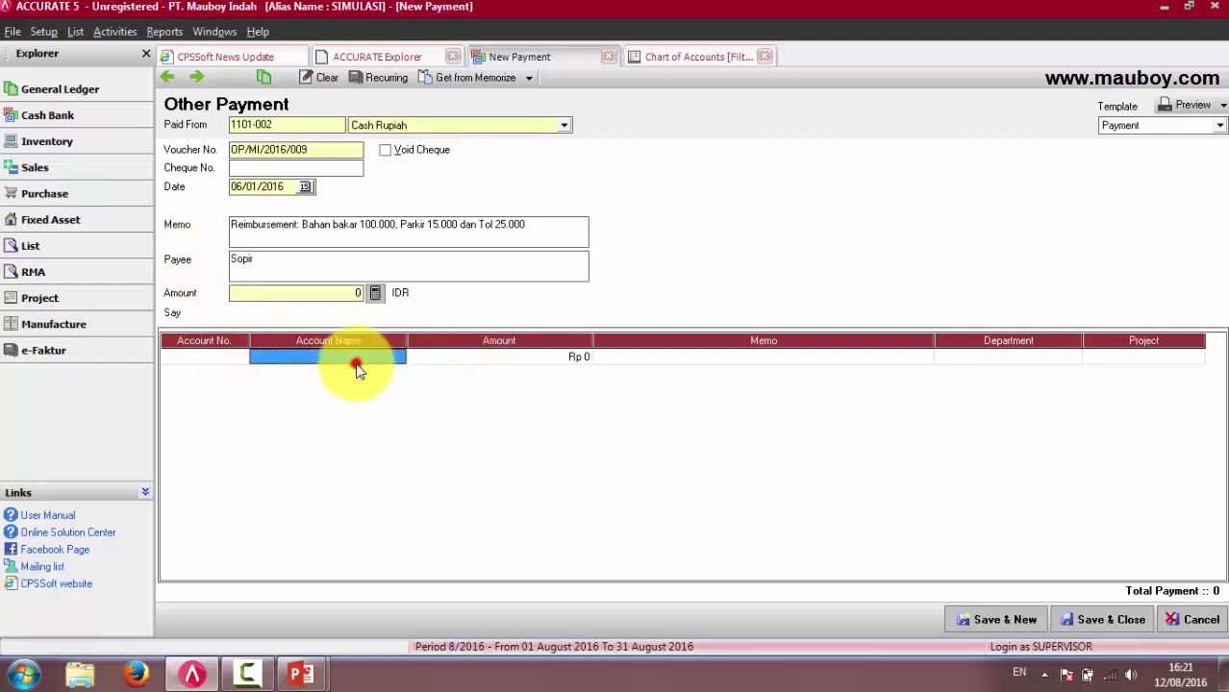
click(218, 364)
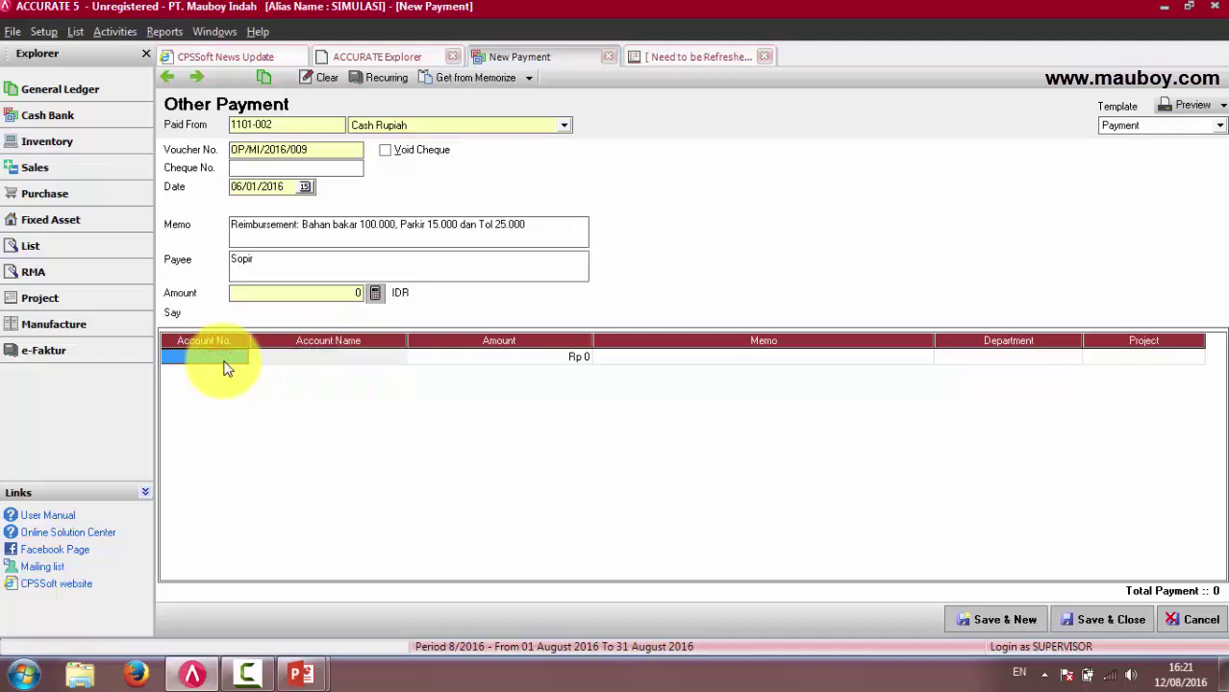
click(227, 366)
click(241, 358)
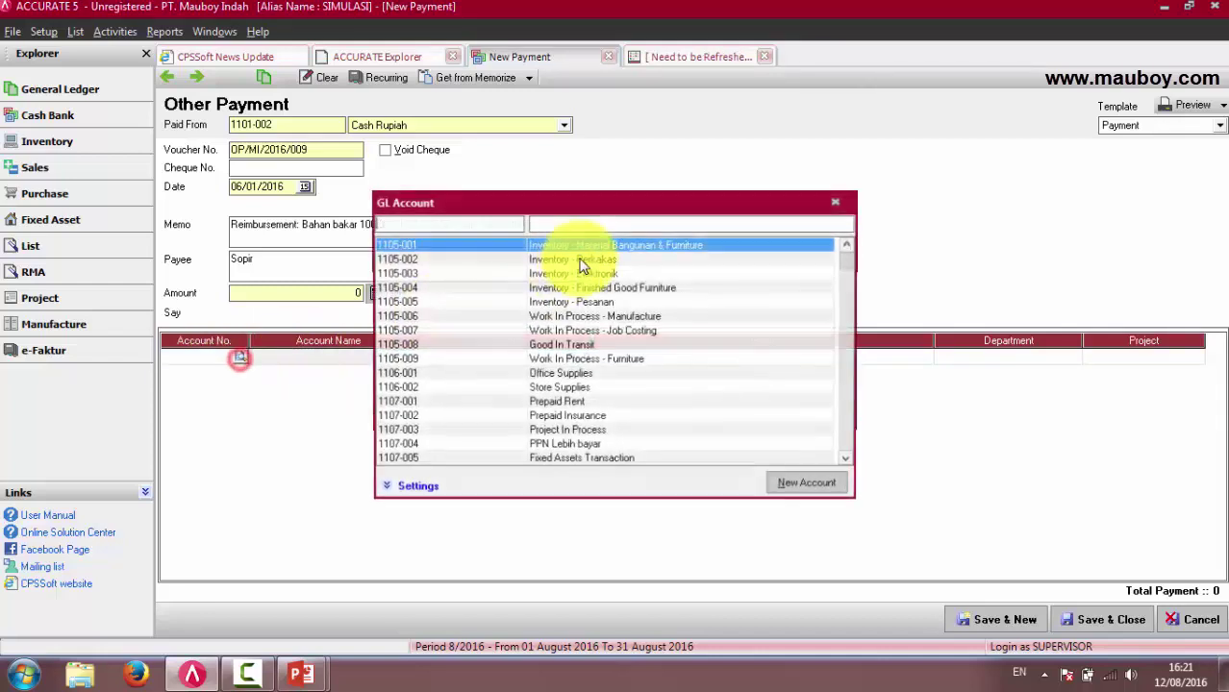
text(tol)
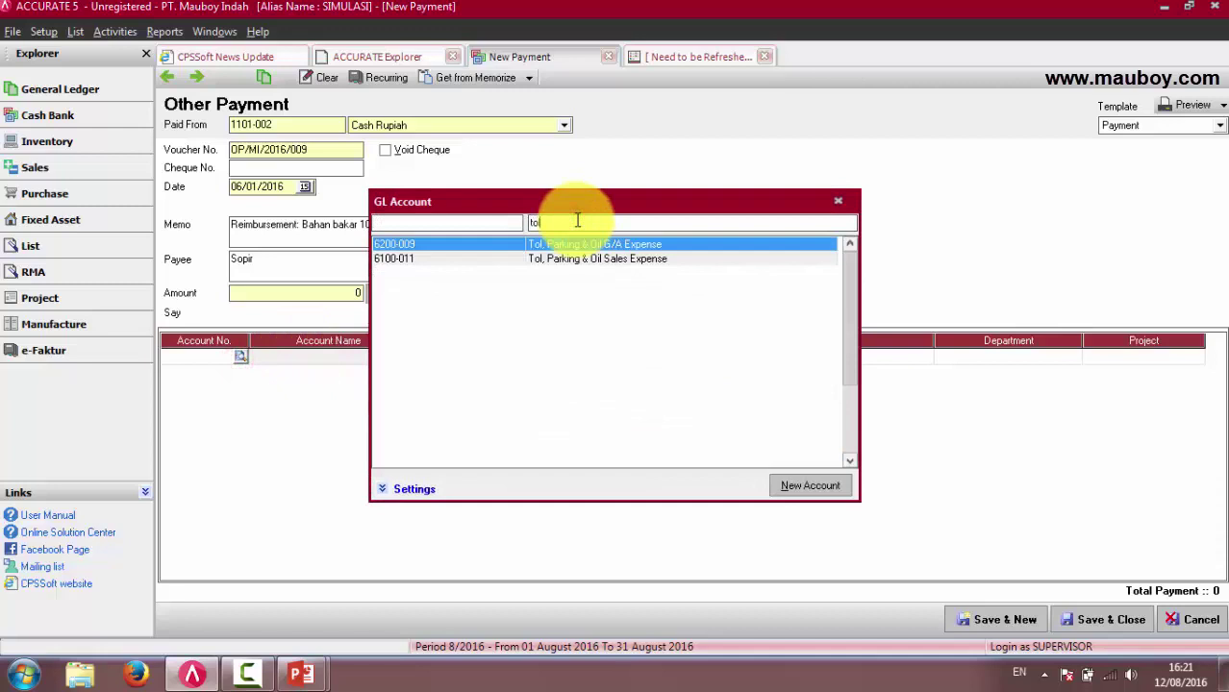
key(Down)
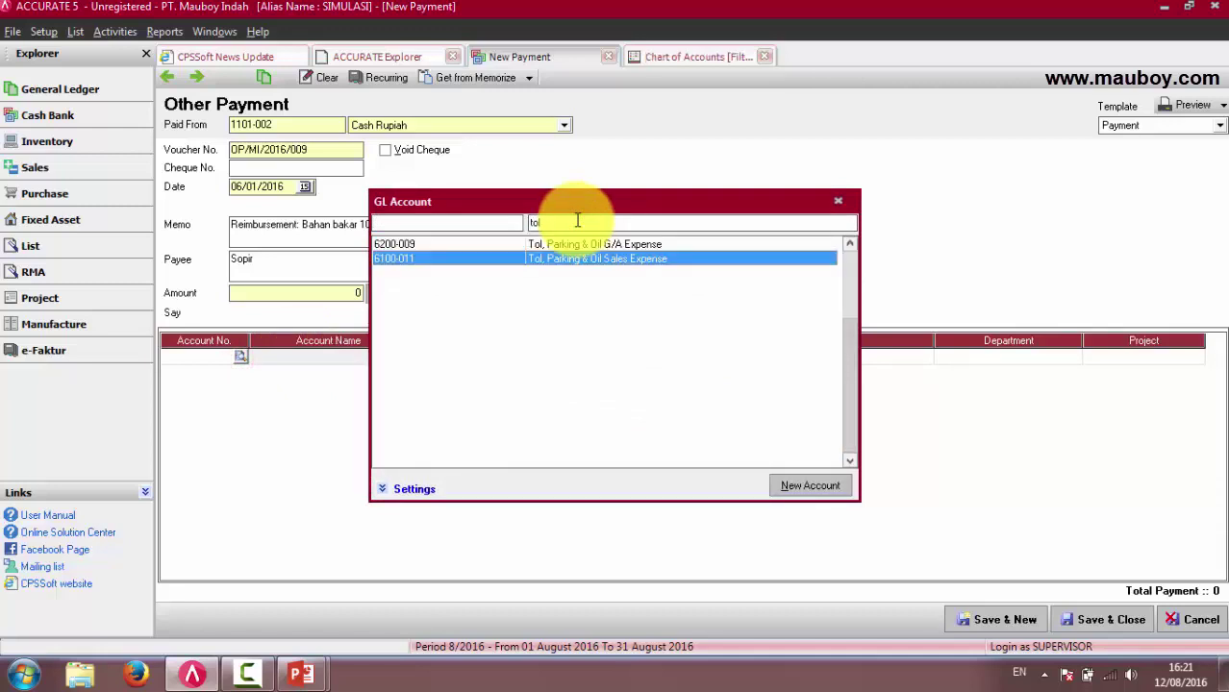
key(Up)
key(Down)
key(Up)
key(Down)
key(Up)
key(Down)
key(Up)
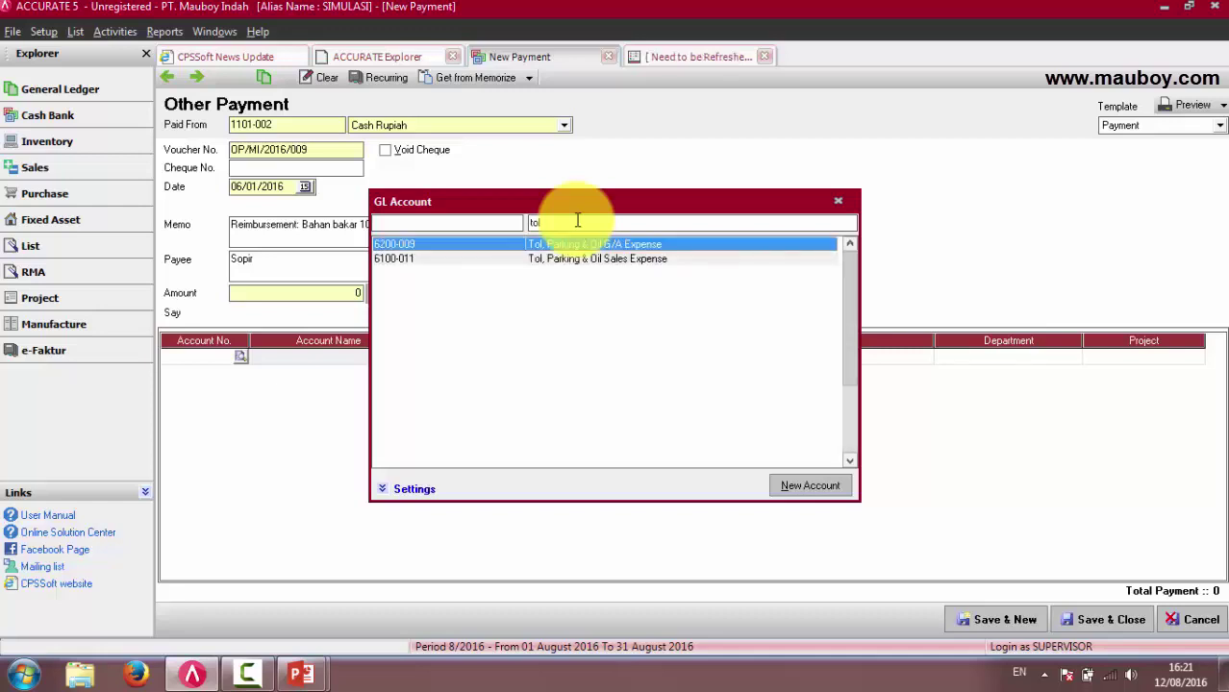
key(Down)
key(Up)
key(Return)
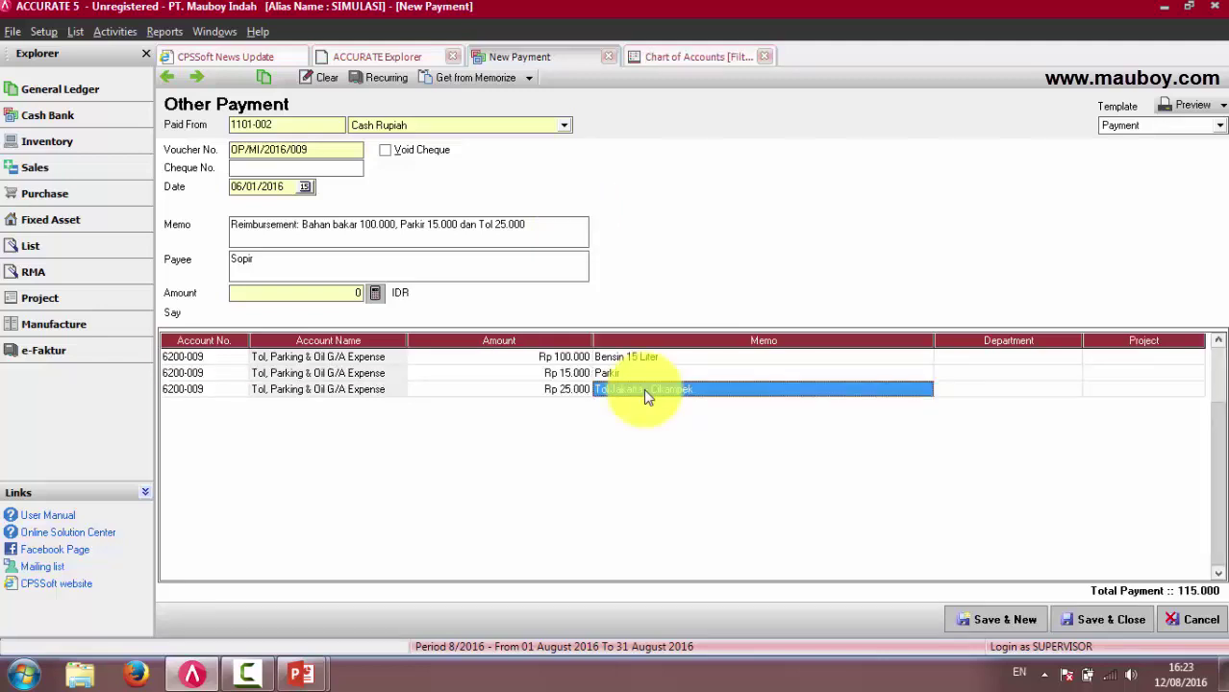
Step: Review the accounts, amounts and memos of the fuel, parking and toll lines
click(318, 356)
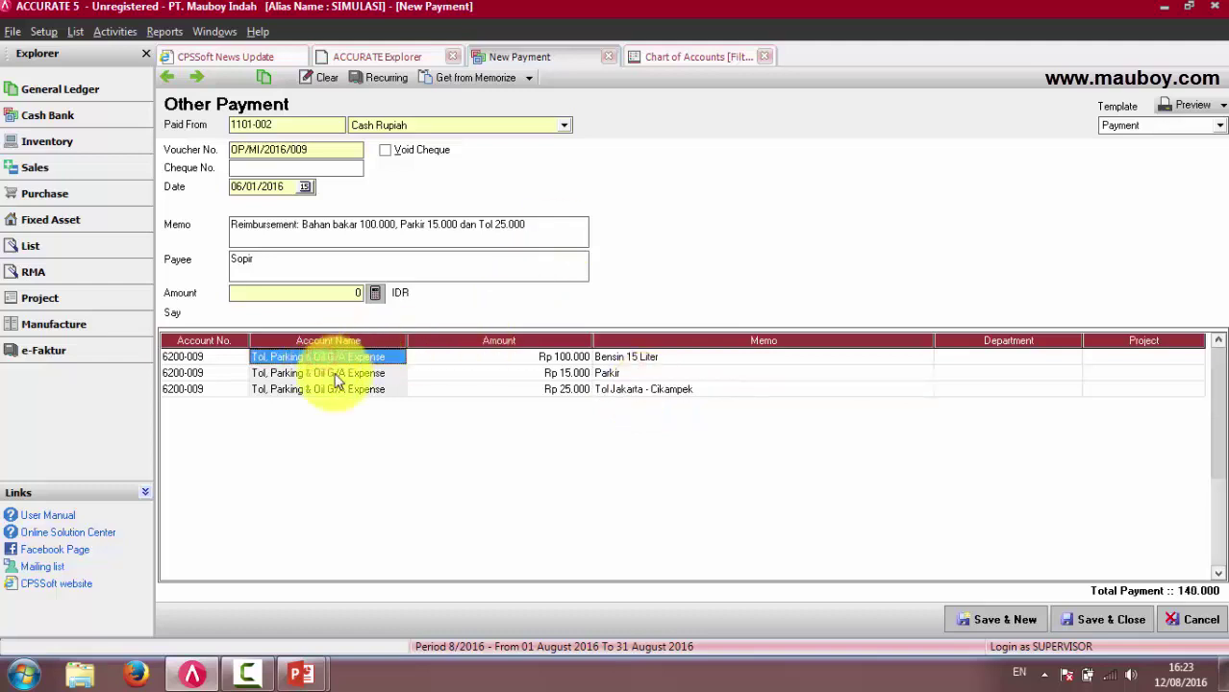
click(334, 376)
click(341, 389)
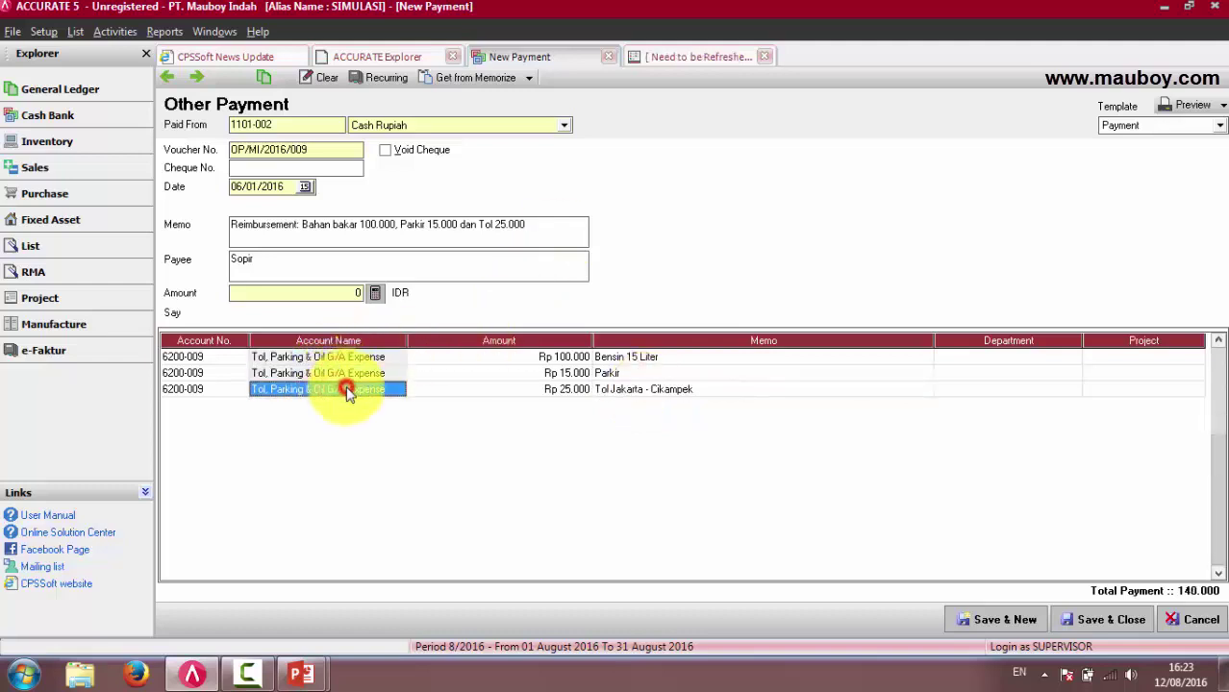
click(512, 361)
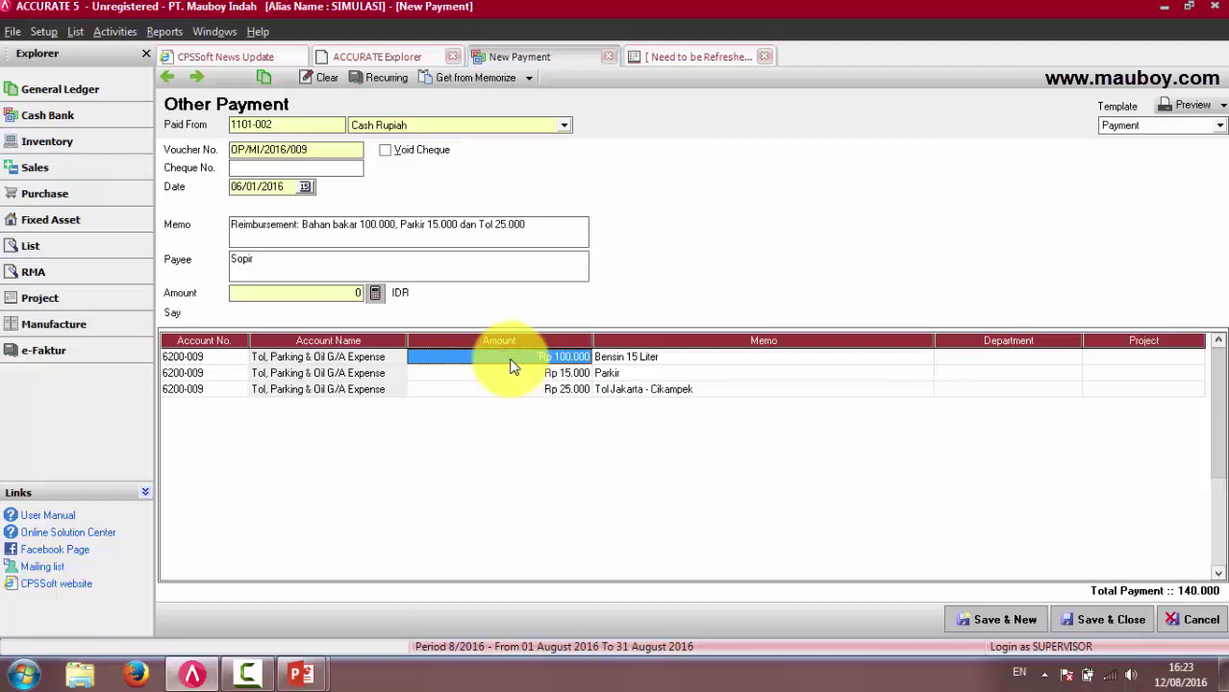
click(625, 358)
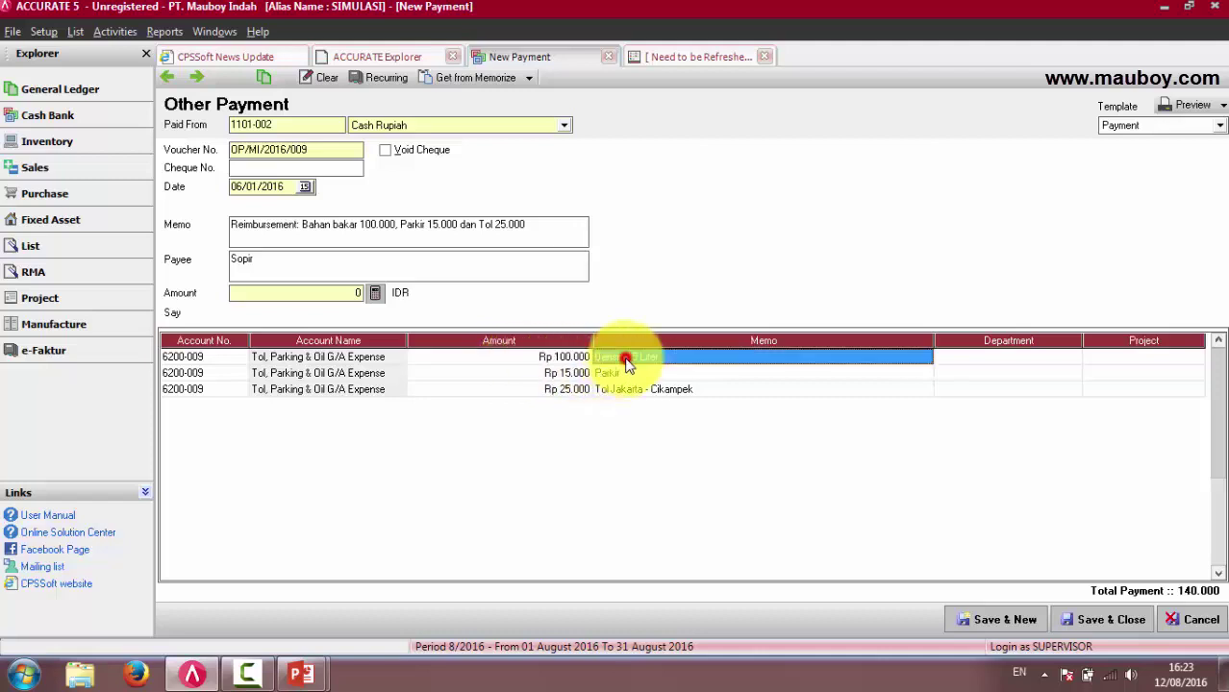
click(553, 373)
click(608, 374)
click(569, 389)
click(607, 389)
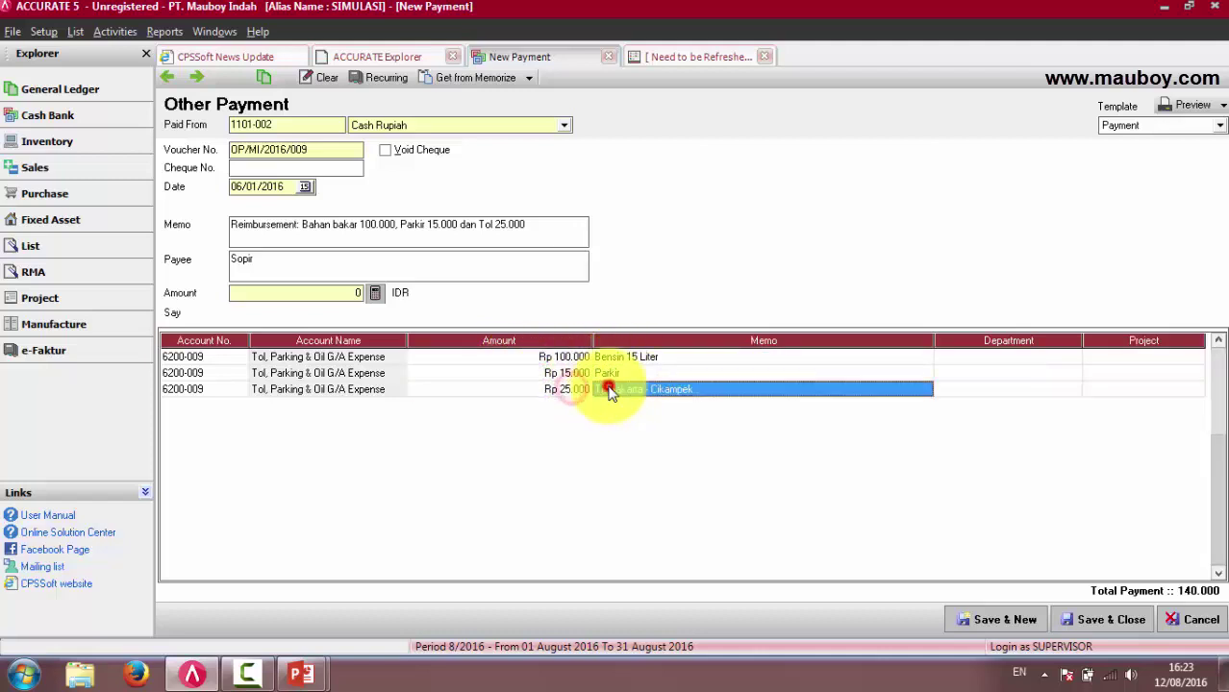
click(609, 374)
click(609, 357)
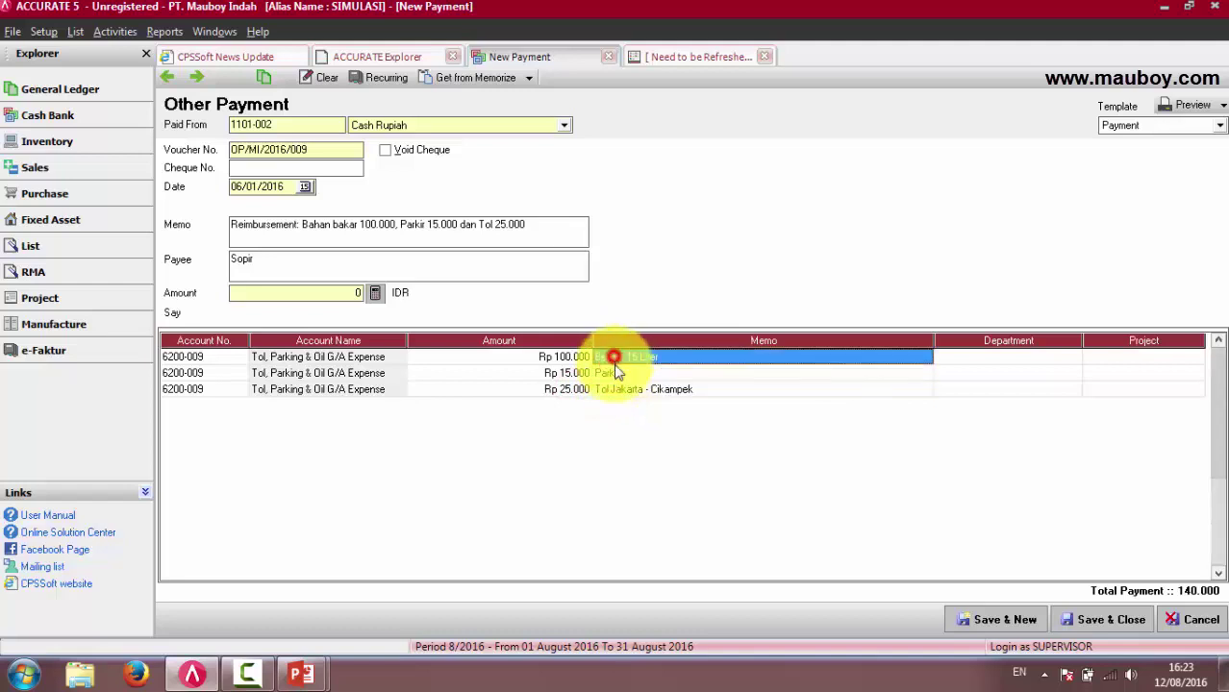
click(616, 374)
click(622, 389)
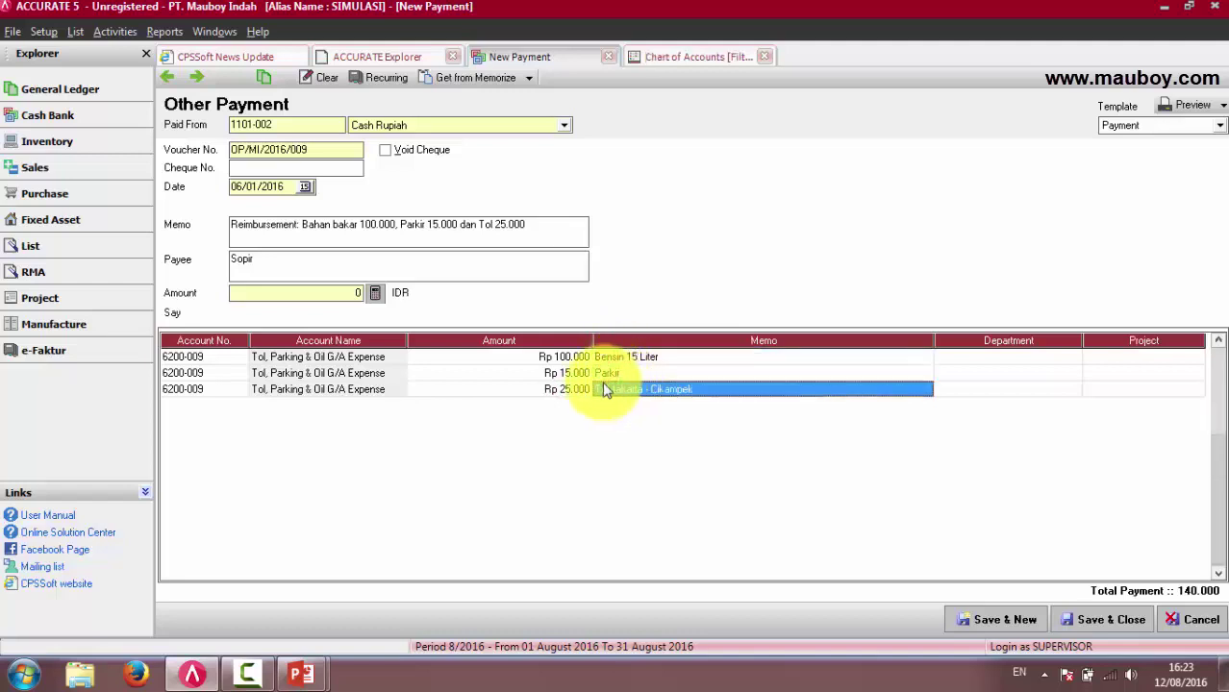
Step: Calculate the payment amount from the three lines and preview the driver's reimbursement voucher
click(376, 294)
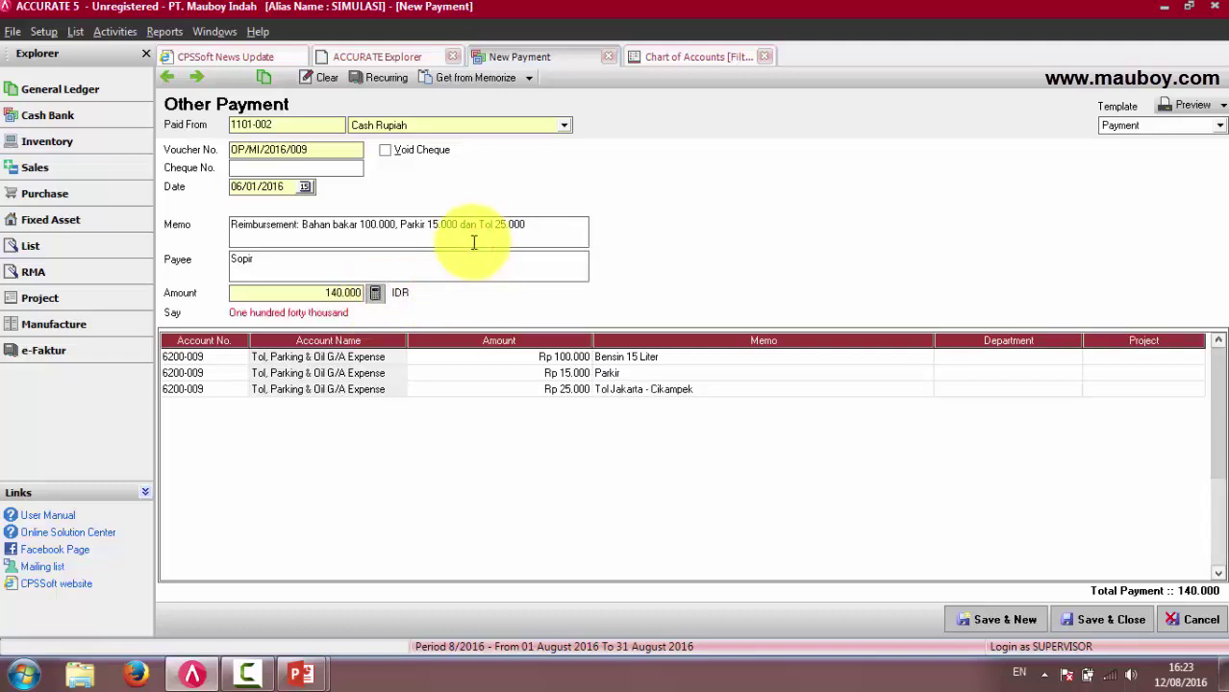
click(1191, 106)
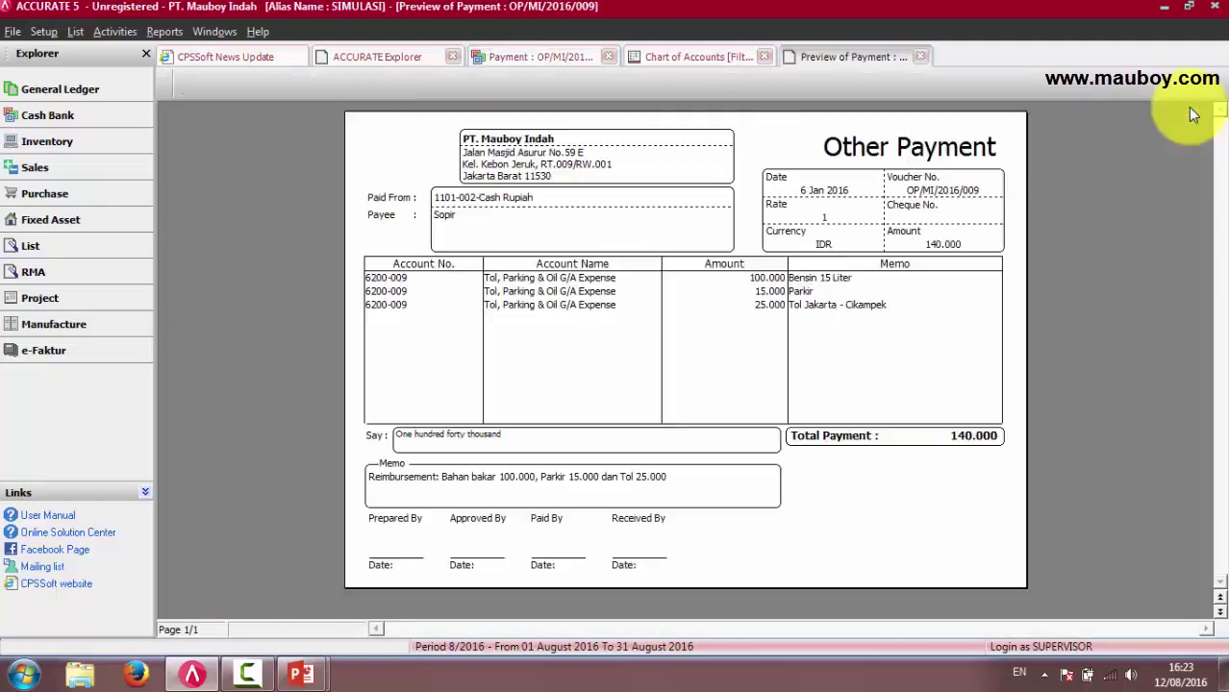
click(919, 57)
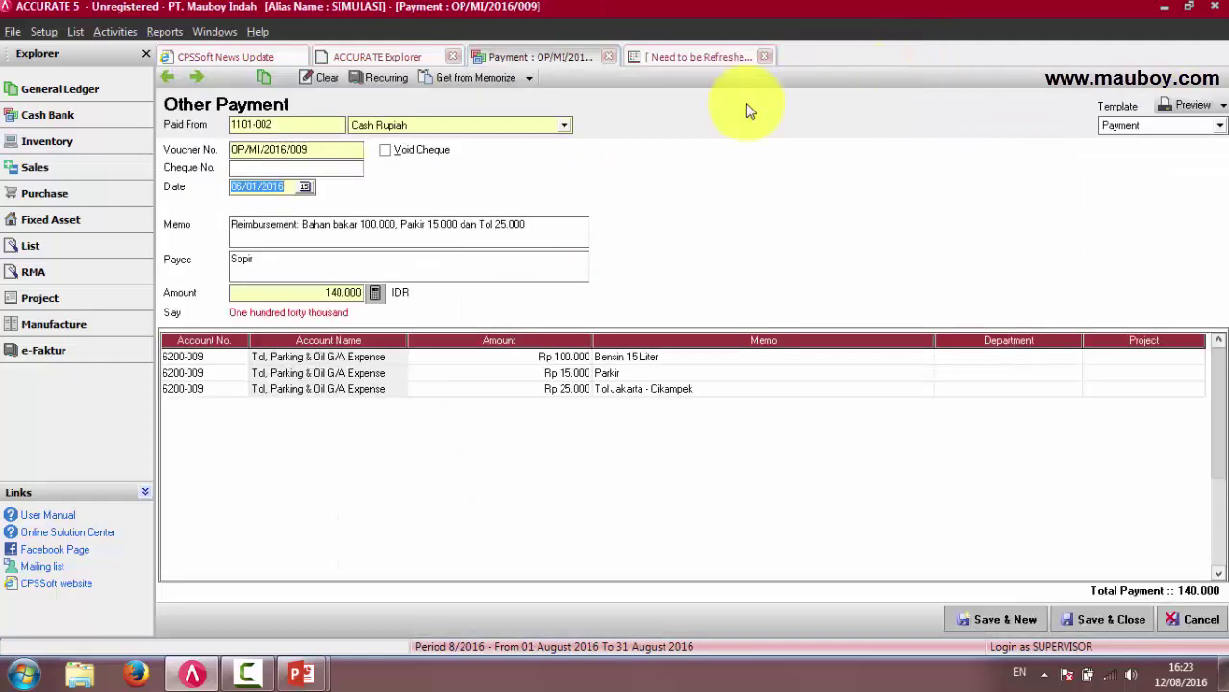
Step: Check the reimbursement's transaction journal, then save the payment and close its form
click(264, 82)
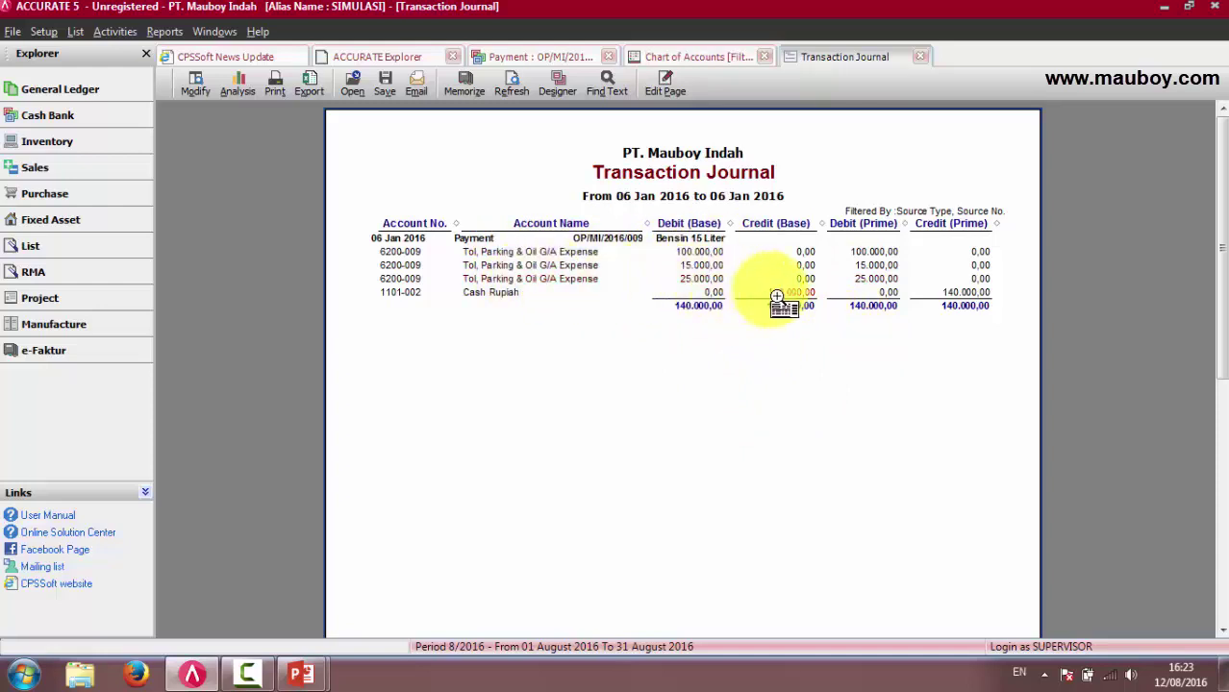
click(920, 56)
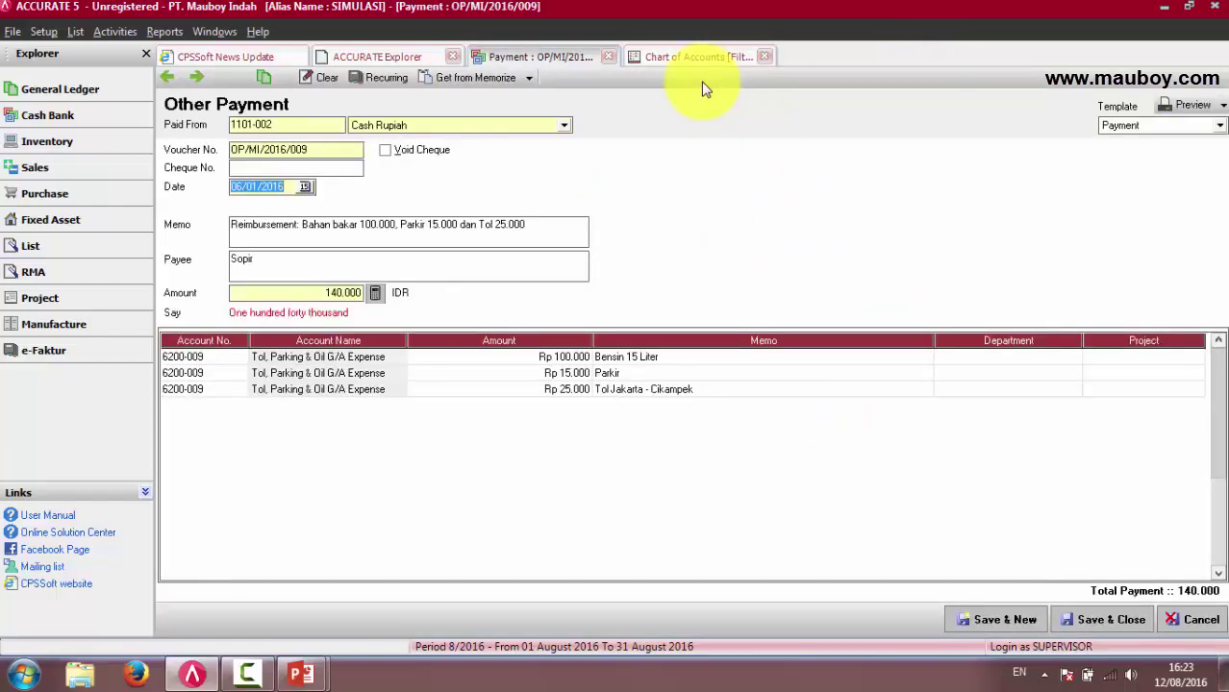
click(1096, 620)
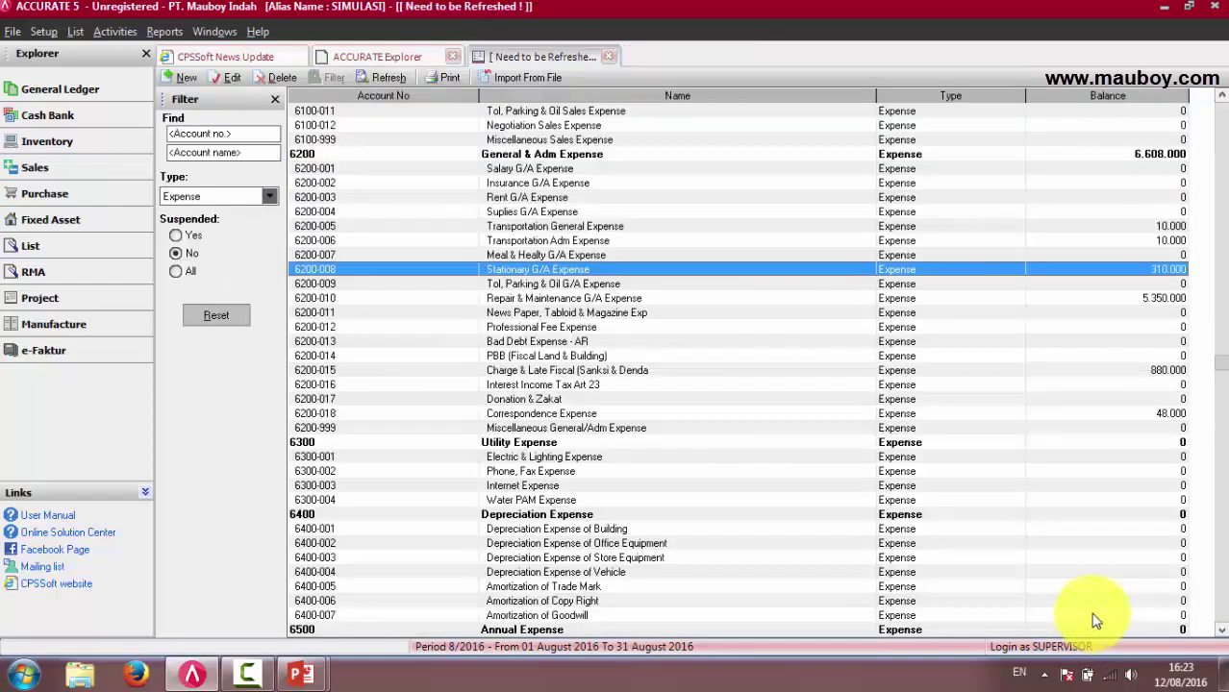
Step: Refresh the chart of accounts and examine the balances of the General & Adm Expense accounts
click(389, 78)
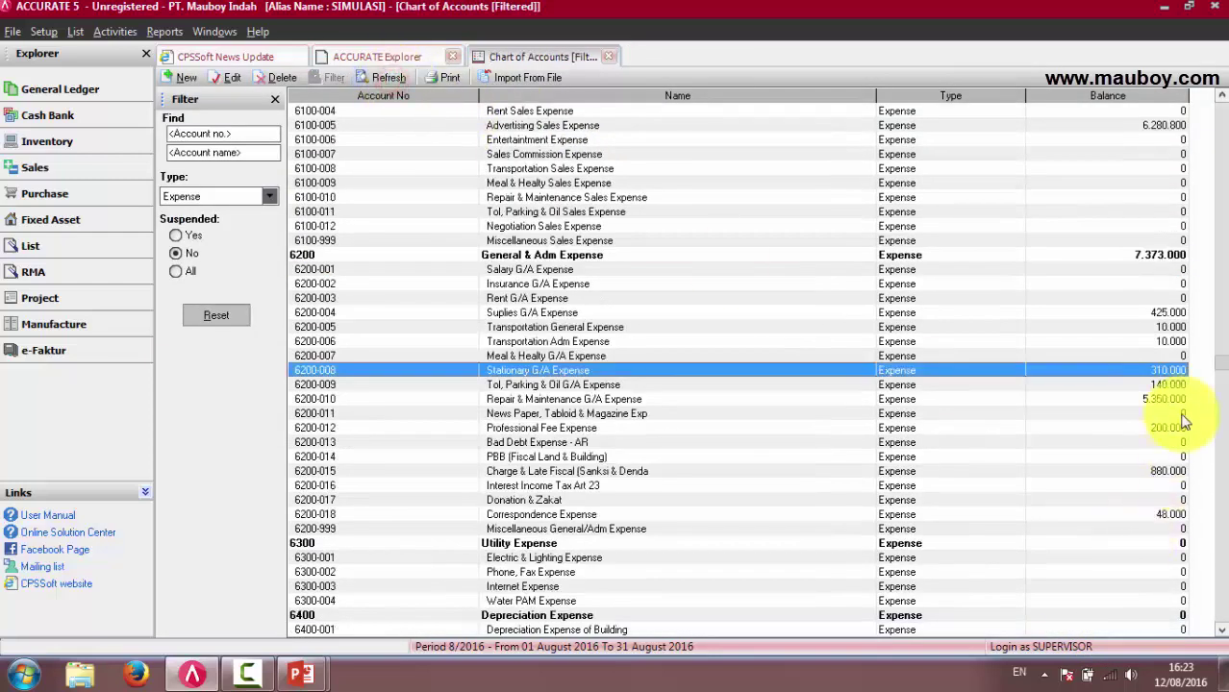
click(1155, 356)
click(1150, 327)
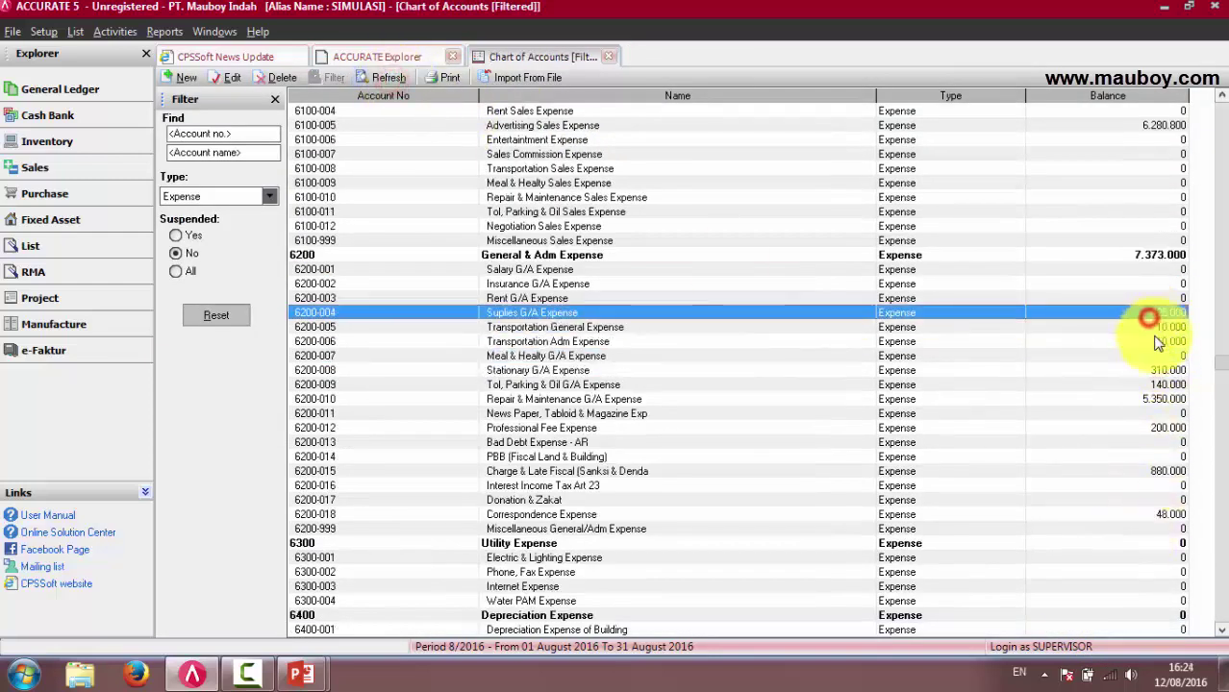
click(1152, 341)
click(1157, 397)
click(1159, 442)
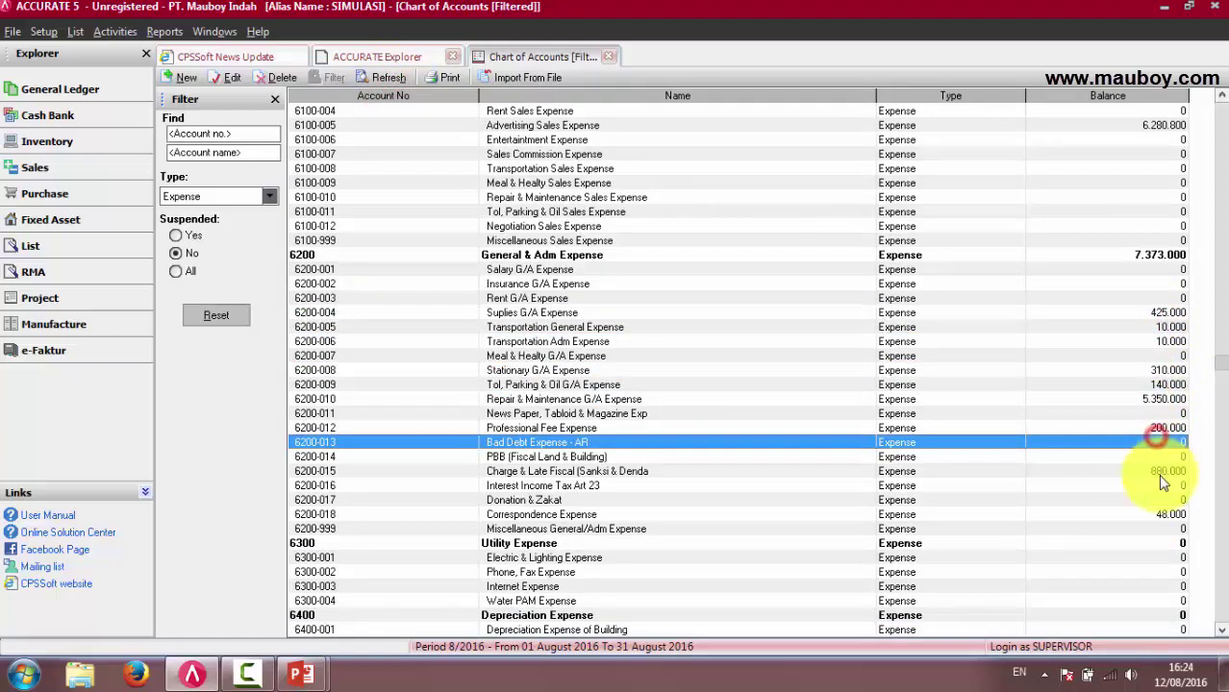
click(1159, 471)
click(1159, 514)
Step: Generate the Profit & Loss (Standard) report for the period 01/01/2016 to 31/01/2016
click(164, 31)
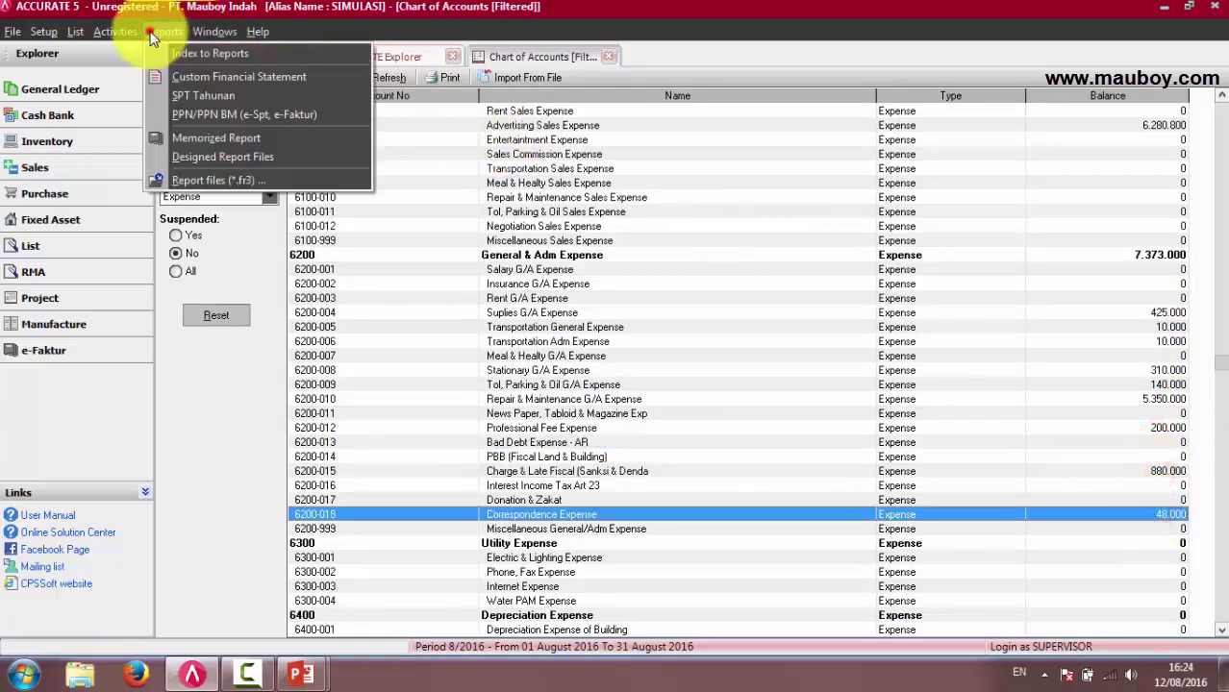
click(185, 52)
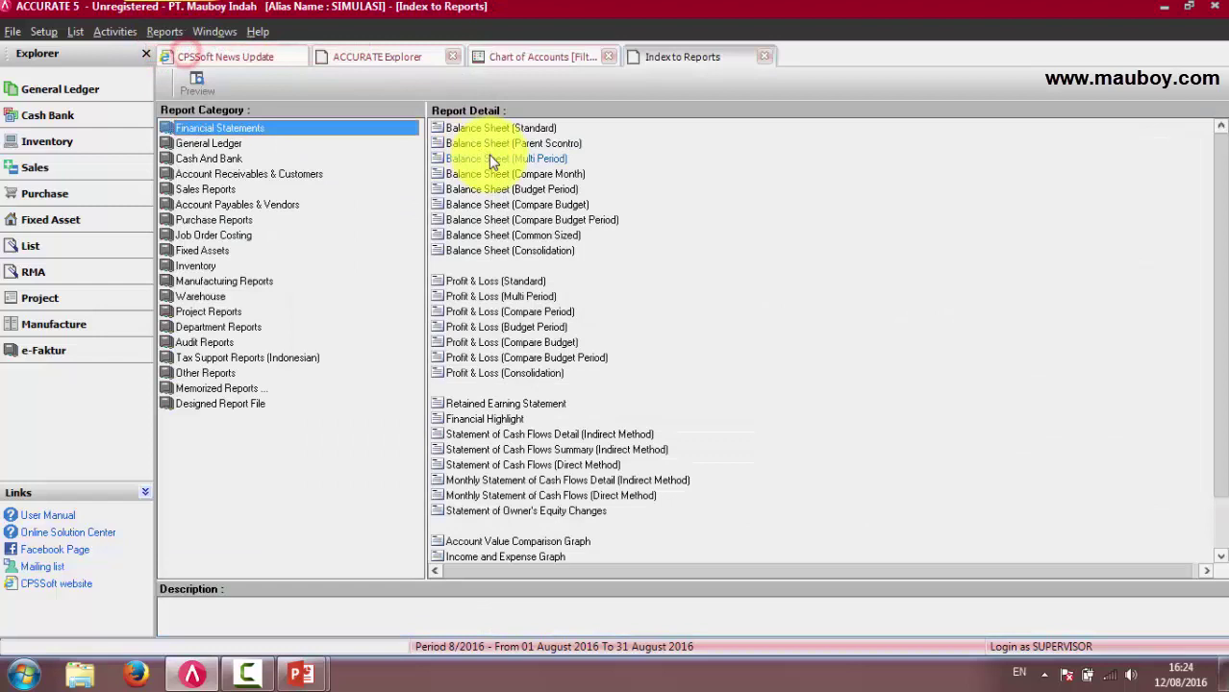
double_click(490, 281)
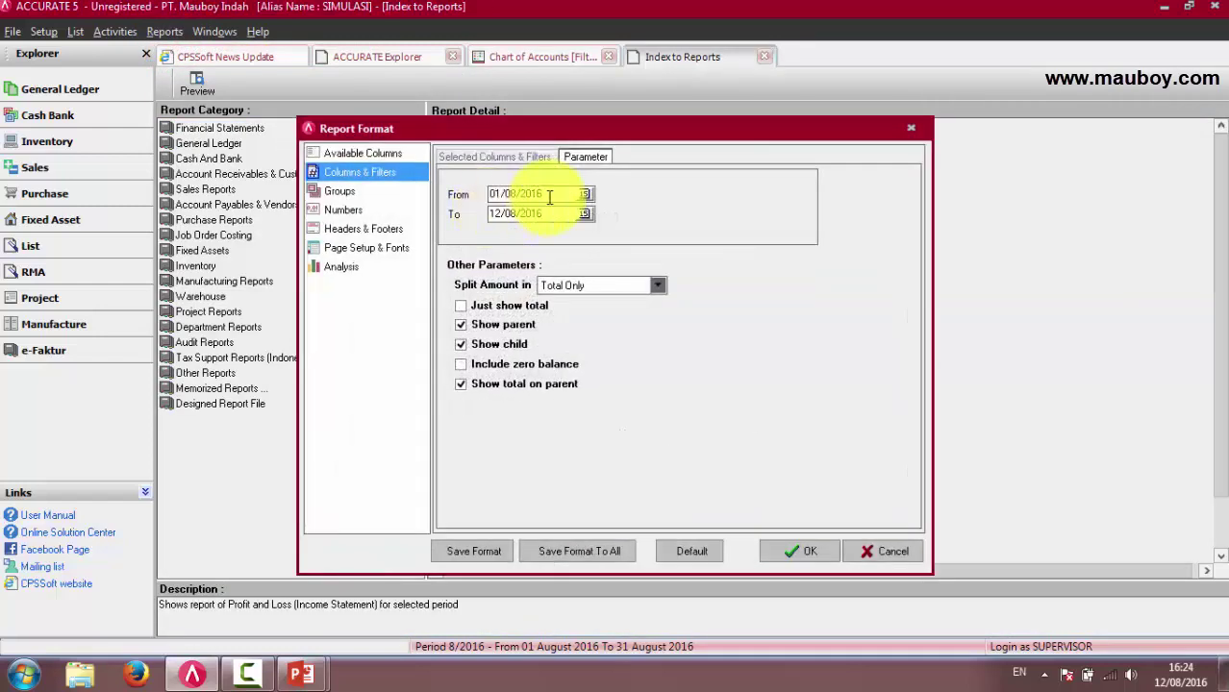
double_click(548, 195)
text(01)
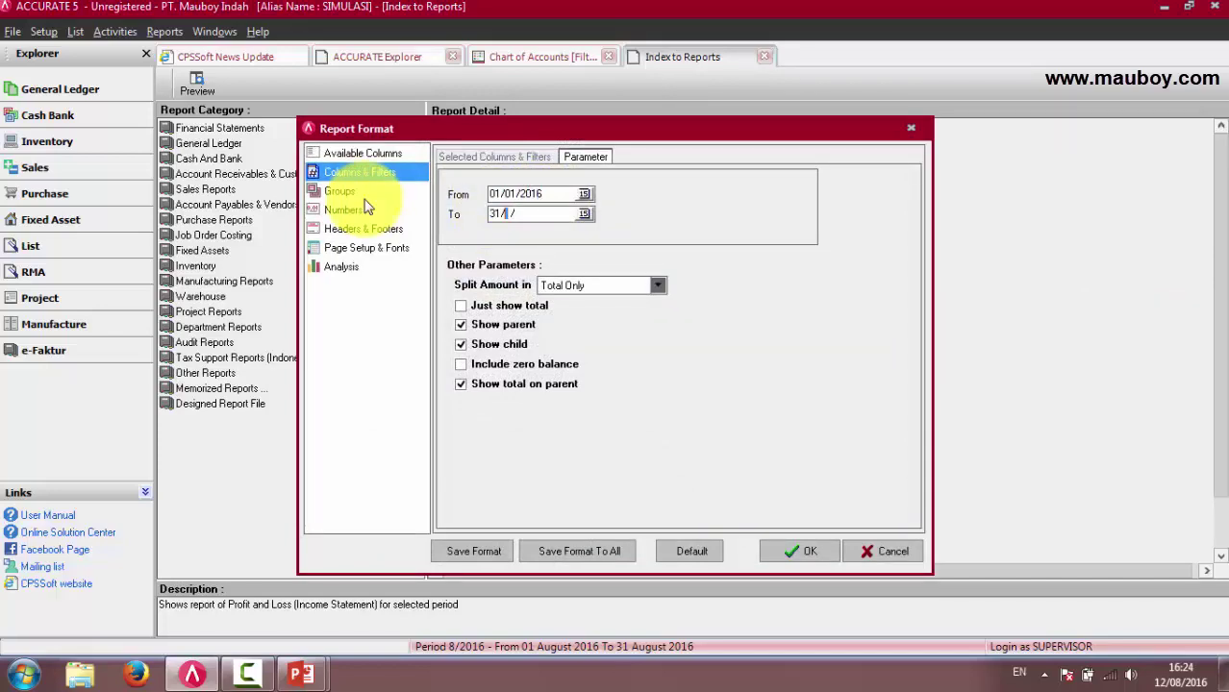
key(Return)
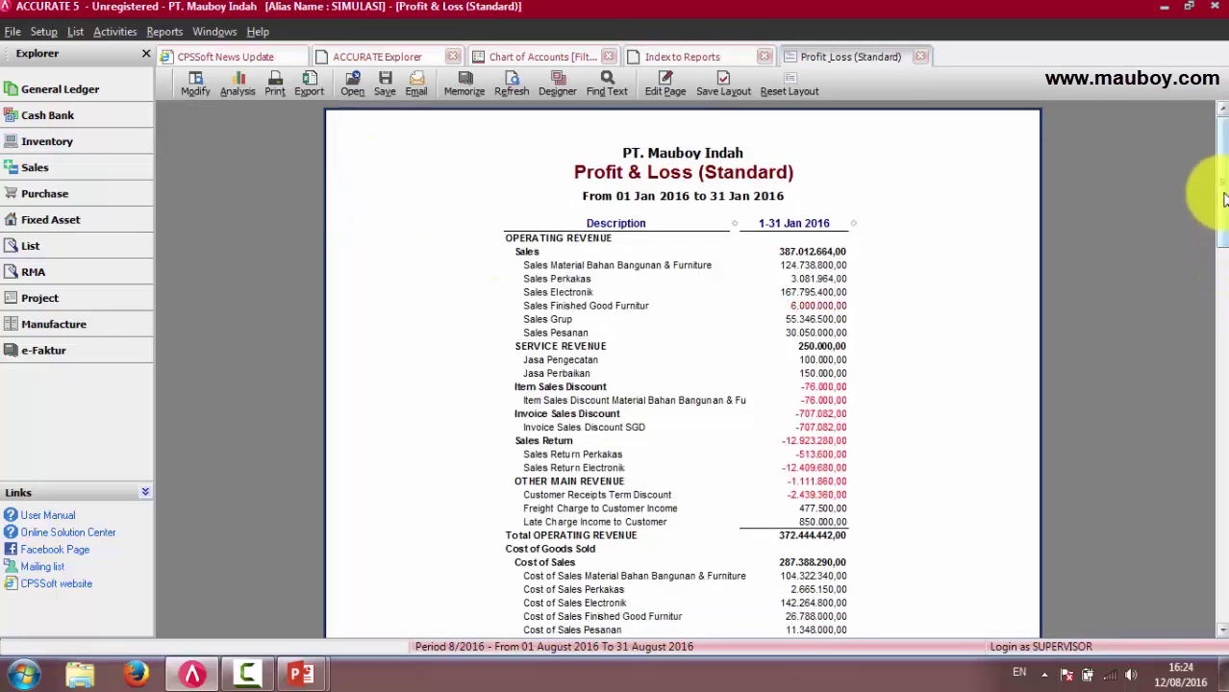
Step: Examine the General & Adm Expense lines under Operating Expenses, then switch to the PowerPoint slide describing the transactions
drag(1221, 193, 1222, 306)
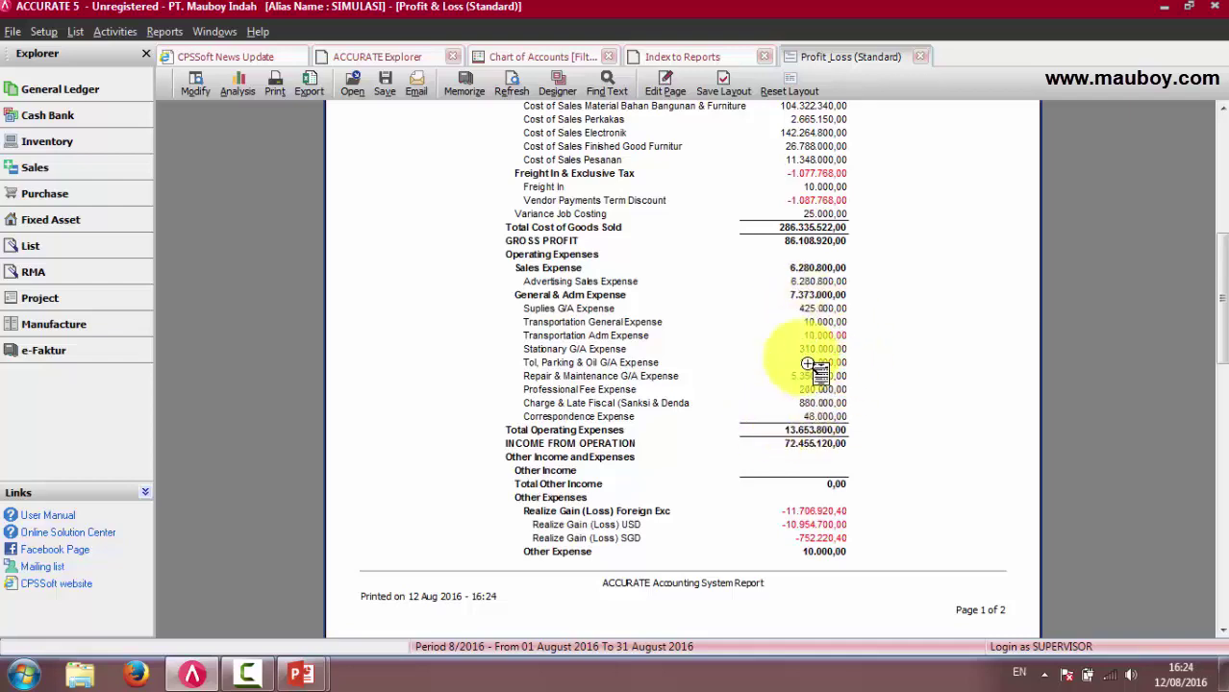
key(alt+Tab)
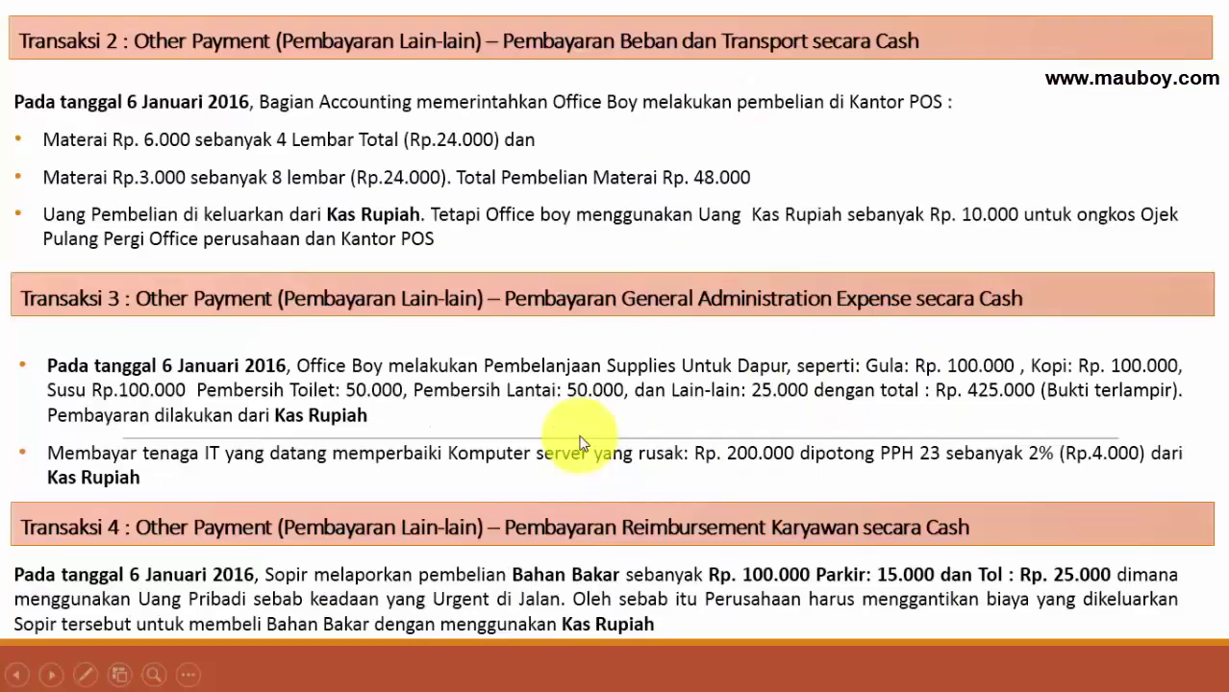